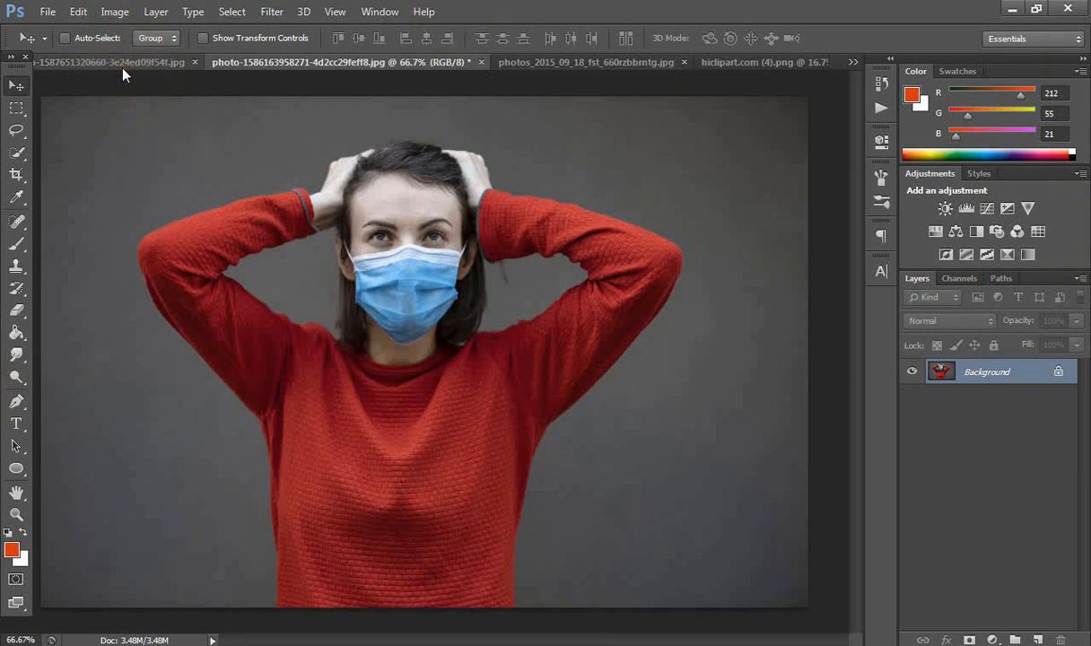
- Look through the open source images: both masked-woman photos, the cracked paint texture and the virus graphic
click(123, 65)
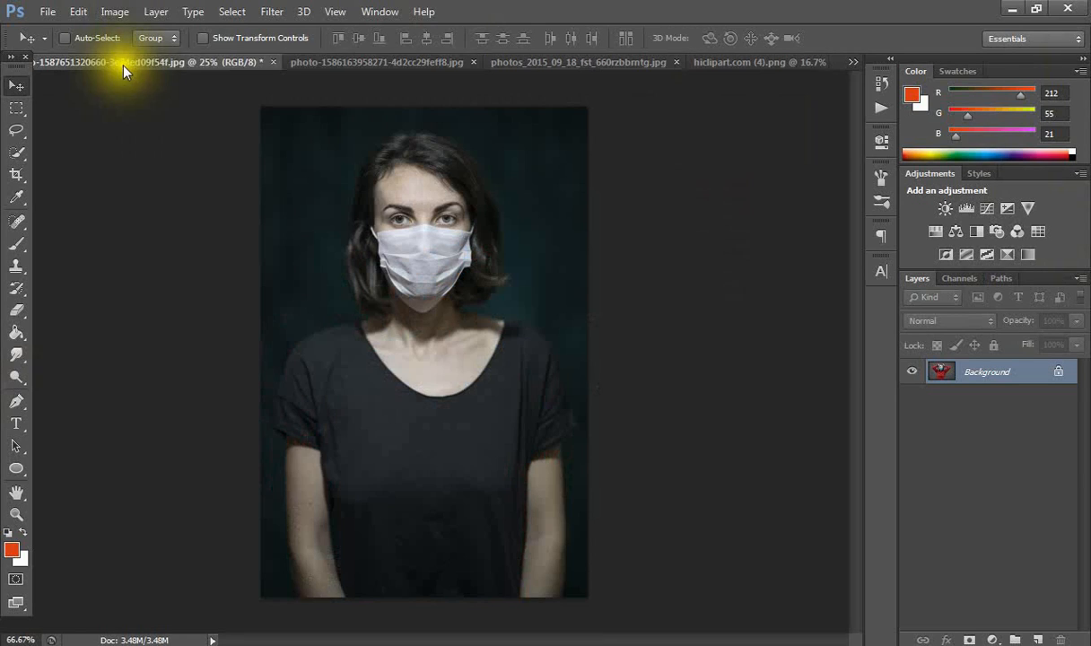
click(332, 61)
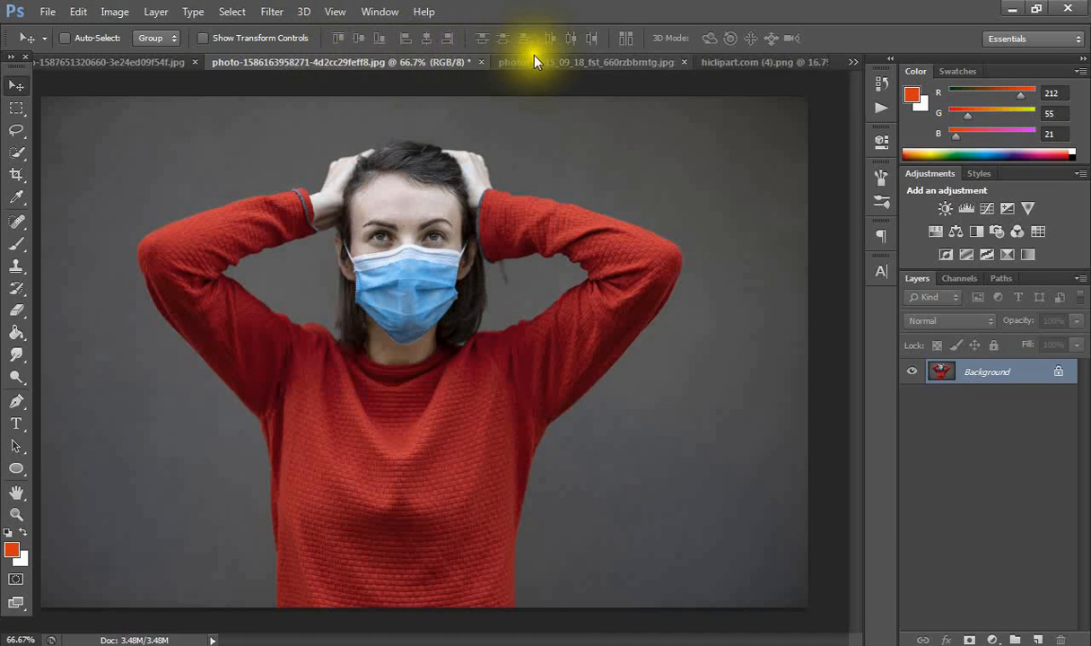
click(543, 62)
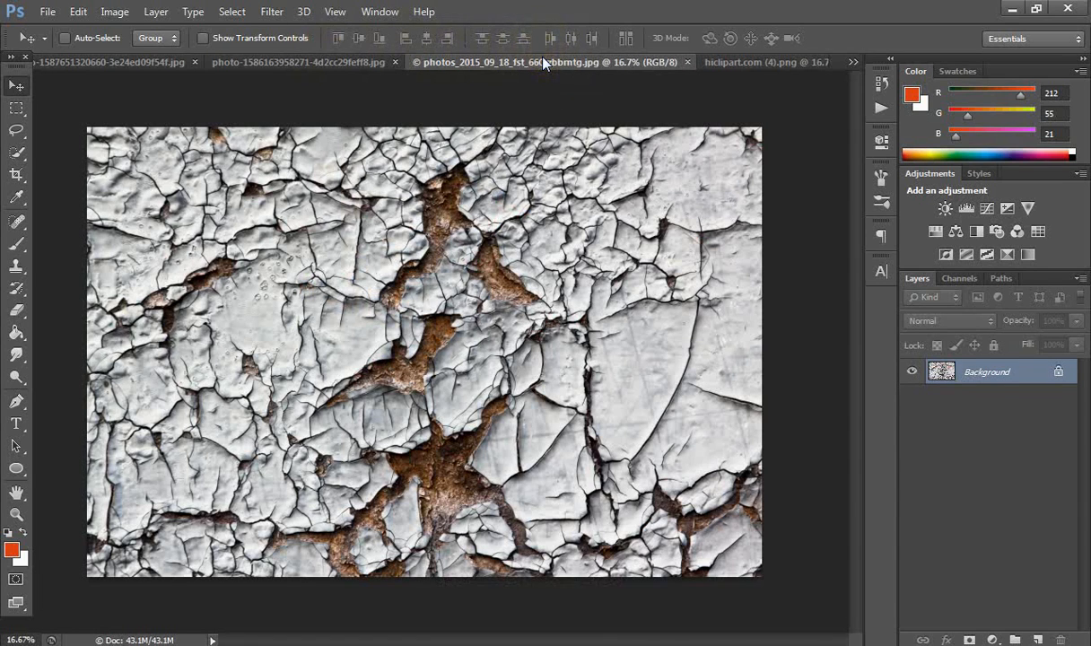
click(753, 62)
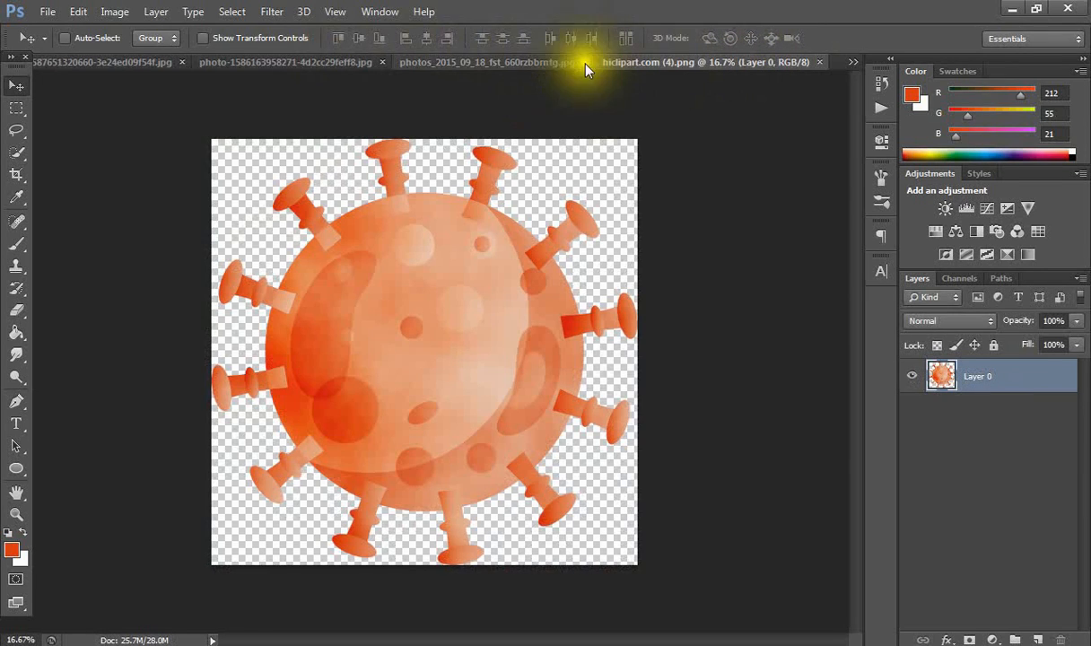
click(298, 59)
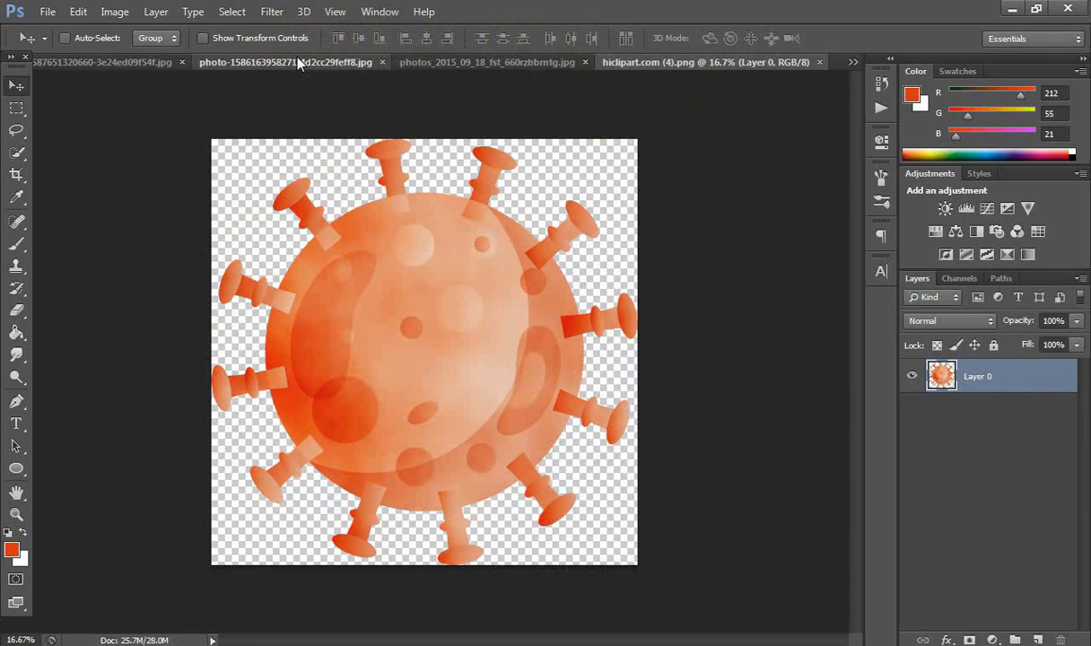
- Copy the virus graphic as a new layer into both masked-woman photos and close the hiclipart.com (4).png document
click(737, 65)
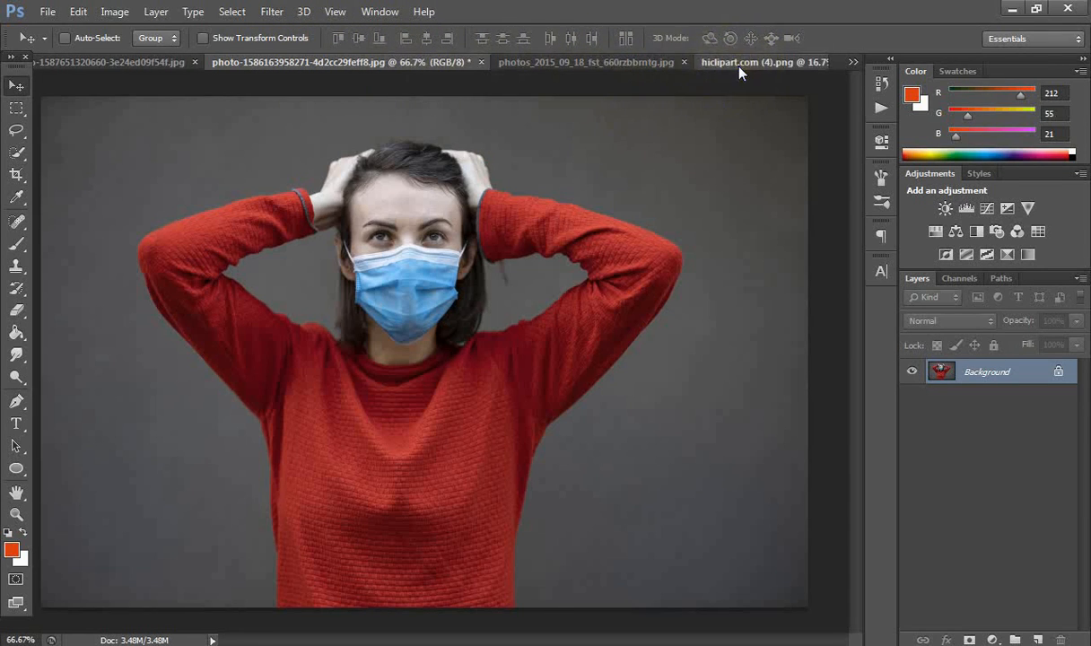
drag(396, 236, 329, 201)
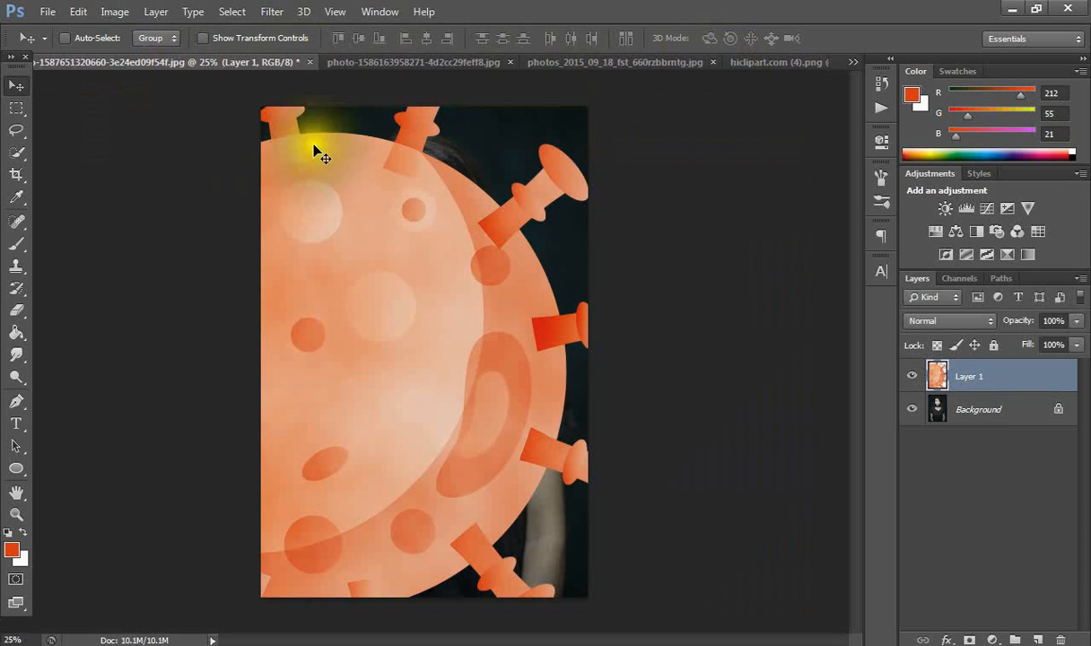
click(370, 59)
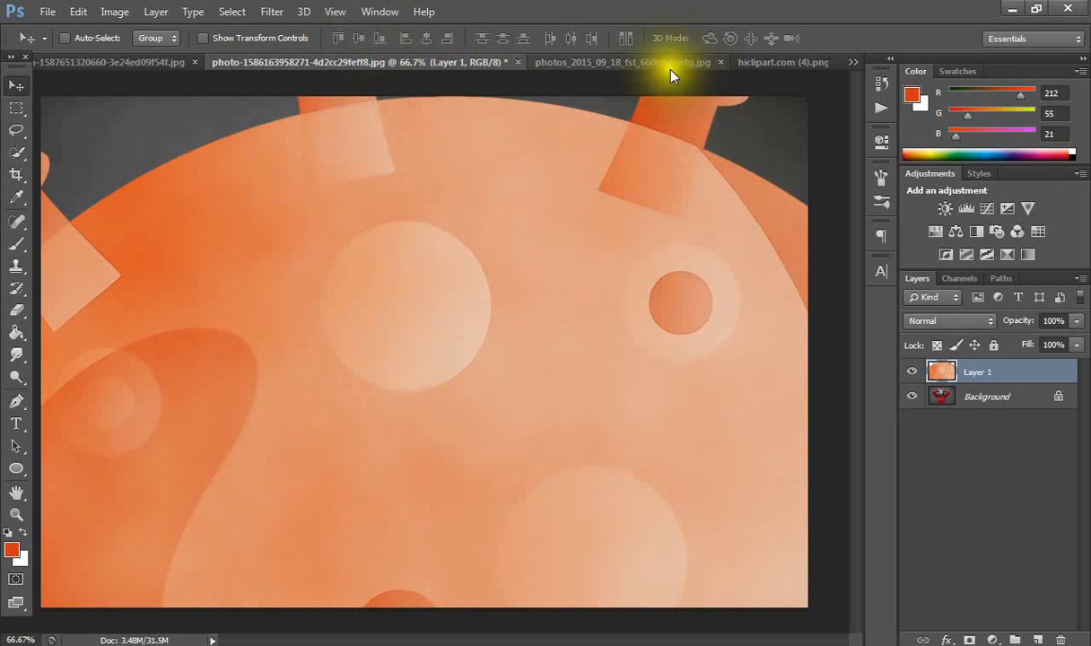
click(671, 63)
click(763, 63)
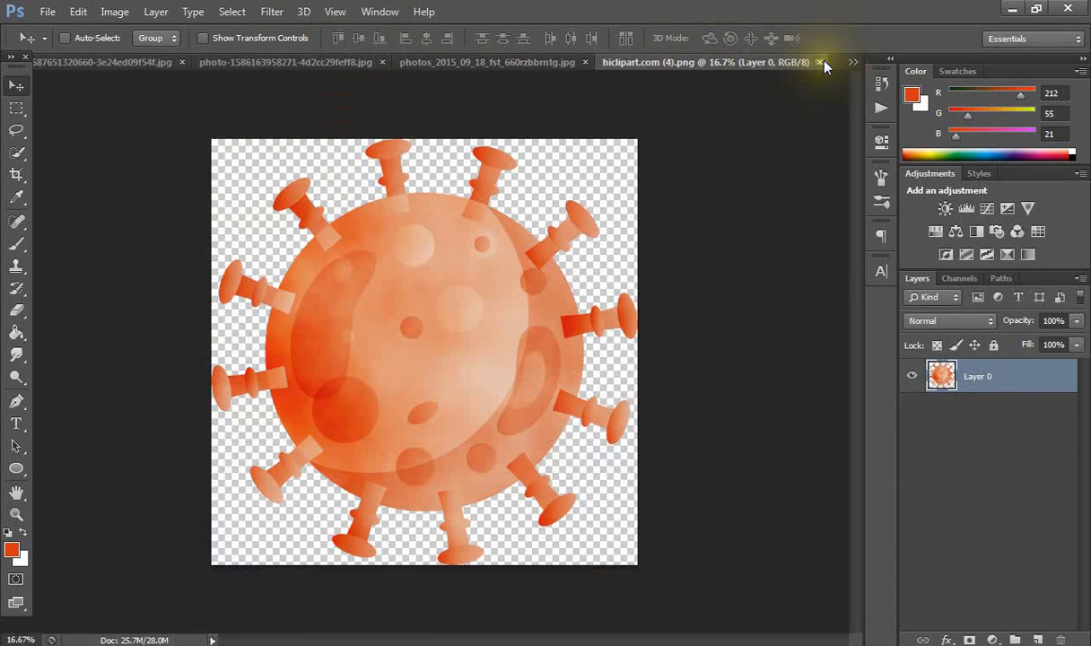
click(820, 62)
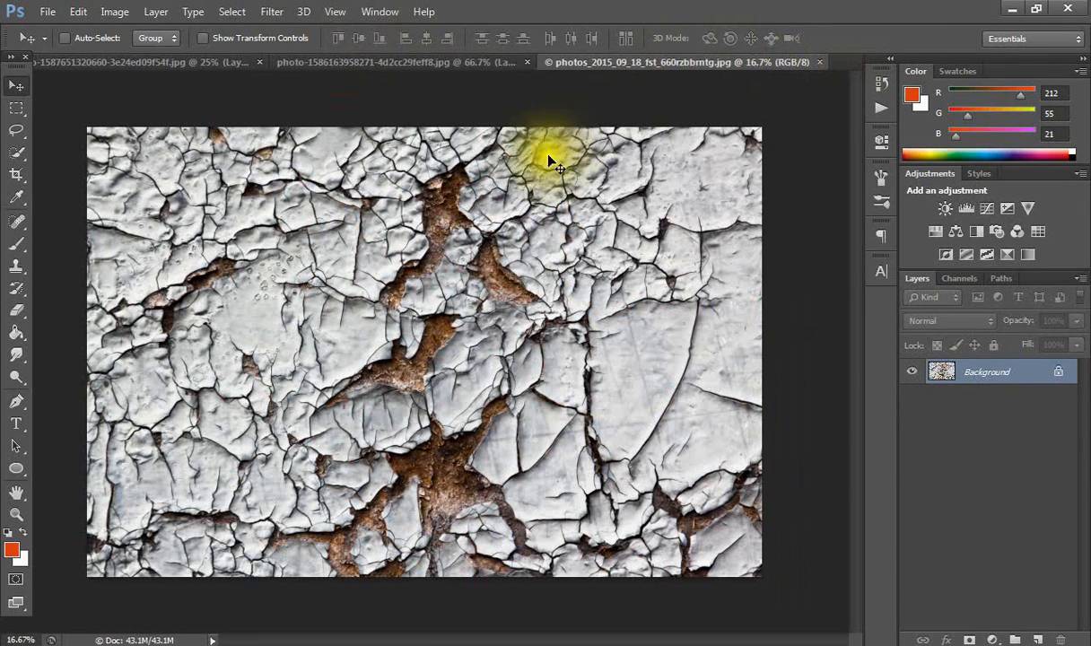
- Copy the whole cracked paint texture into both masked-woman photos as a new layer and close the texture document
click(231, 11)
click(220, 32)
drag(275, 181, 305, 220)
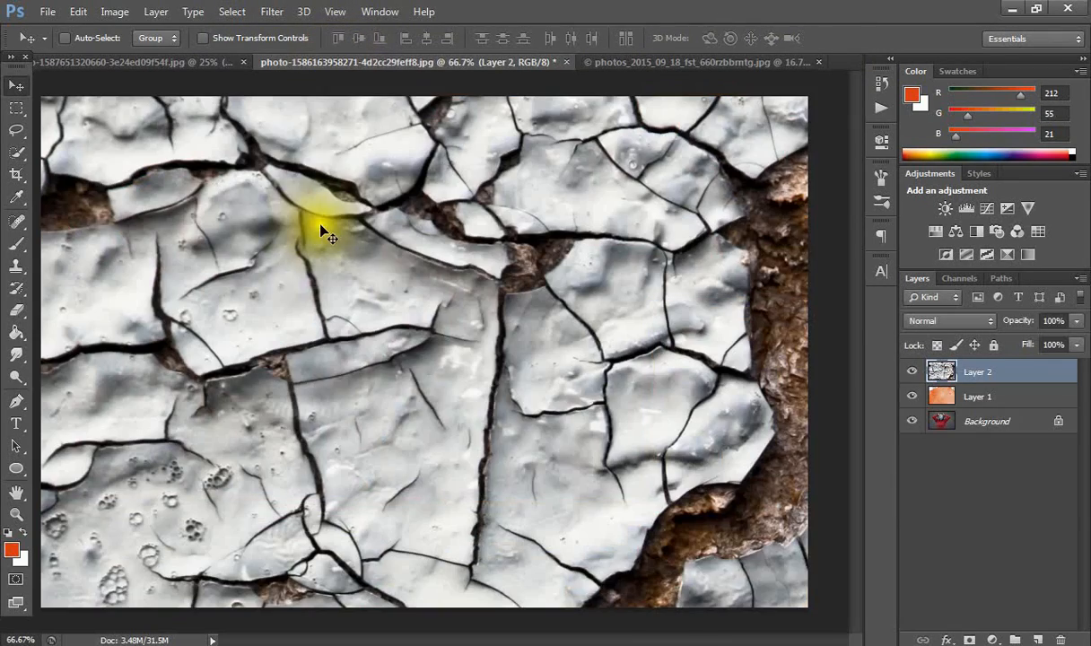
drag(293, 178, 360, 193)
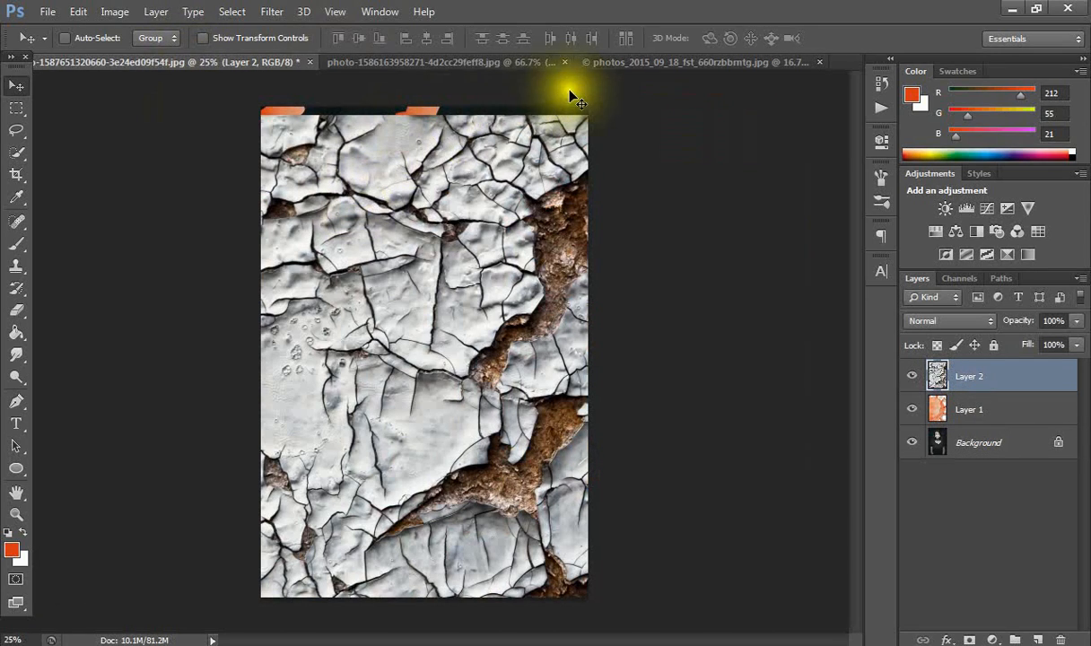
click(618, 65)
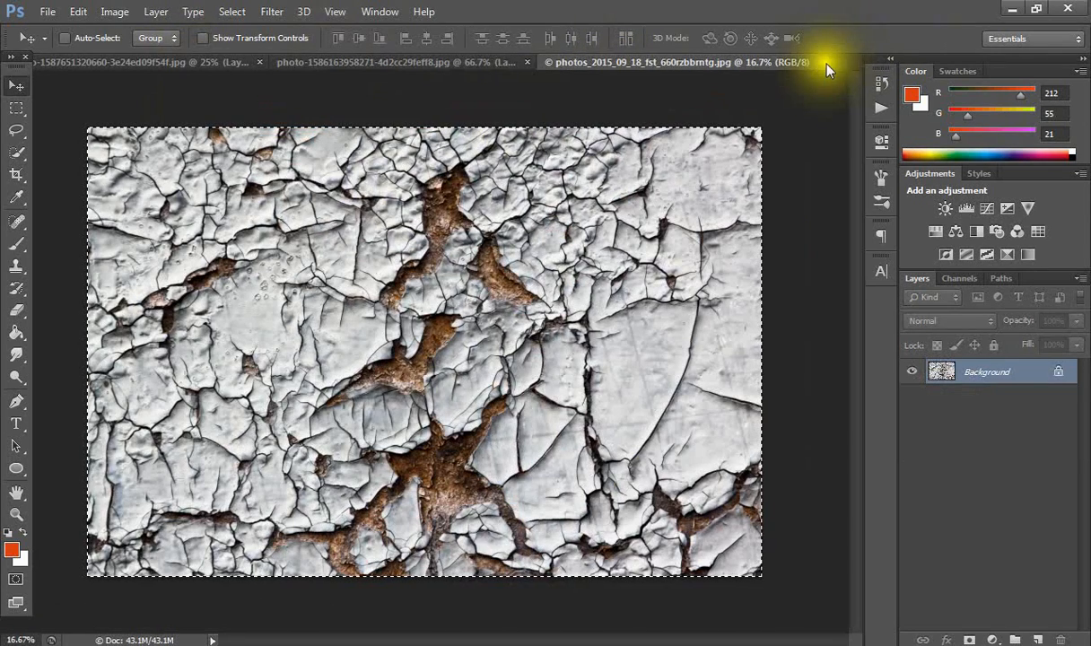
click(820, 63)
- In the red-sweater photo, hide the cracked texture layer and scale the virus layer to about 27.8% width and 25.3% height
click(414, 65)
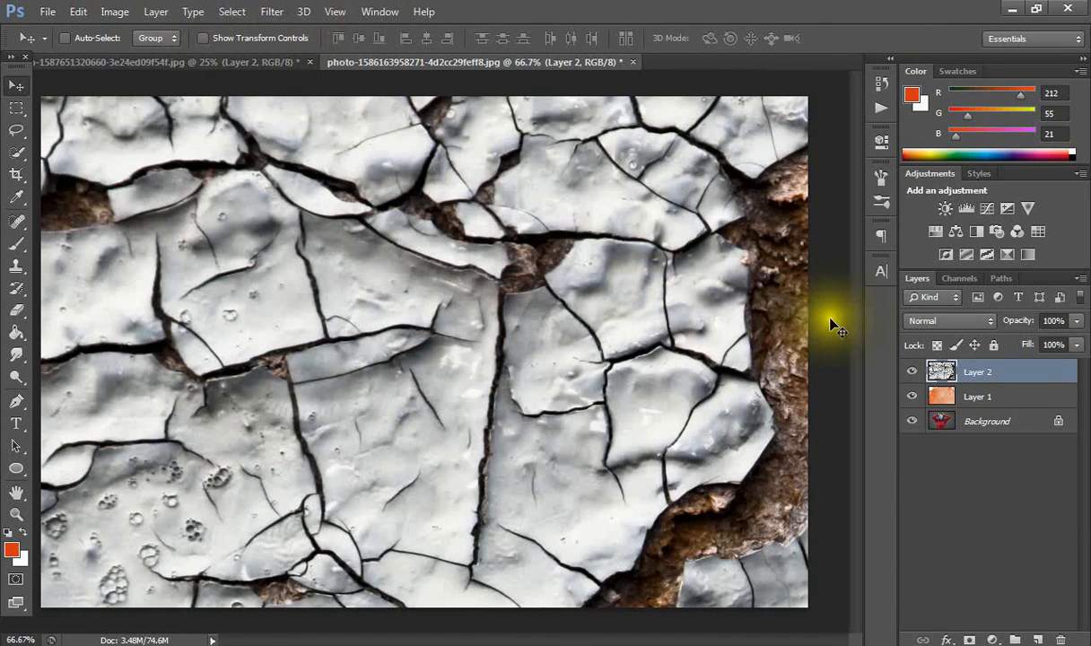
click(912, 371)
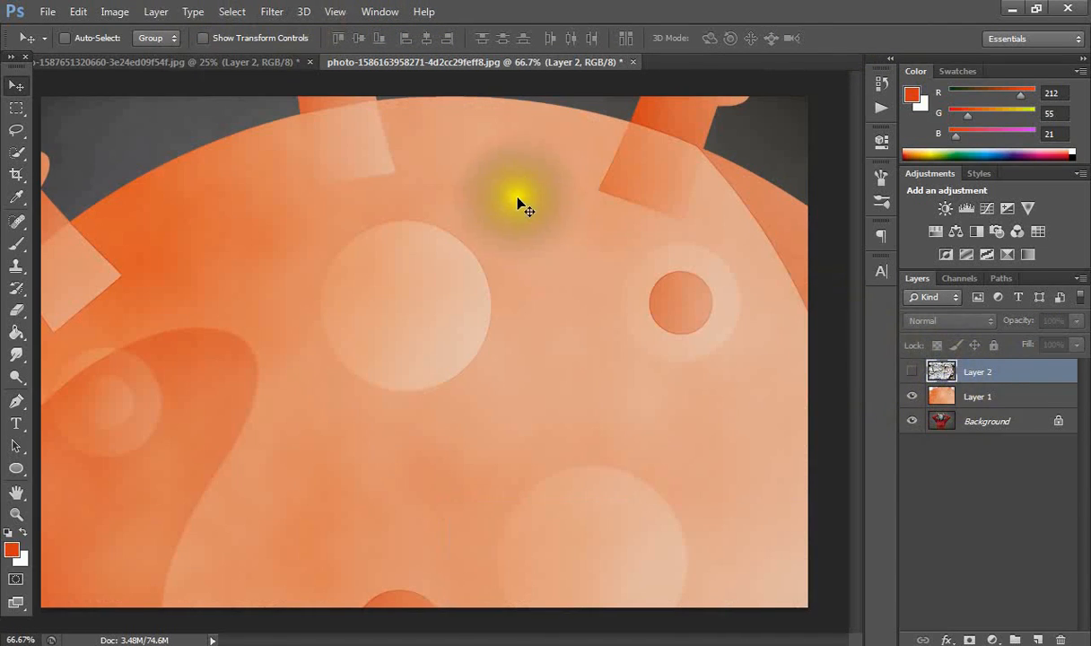
click(958, 398)
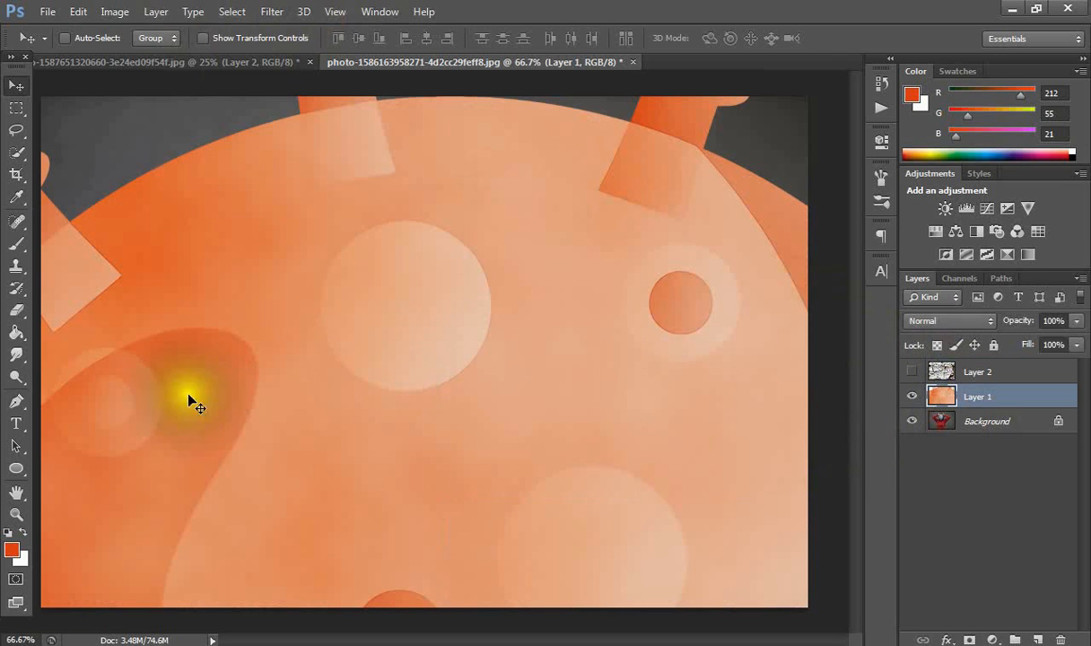
click(16, 513)
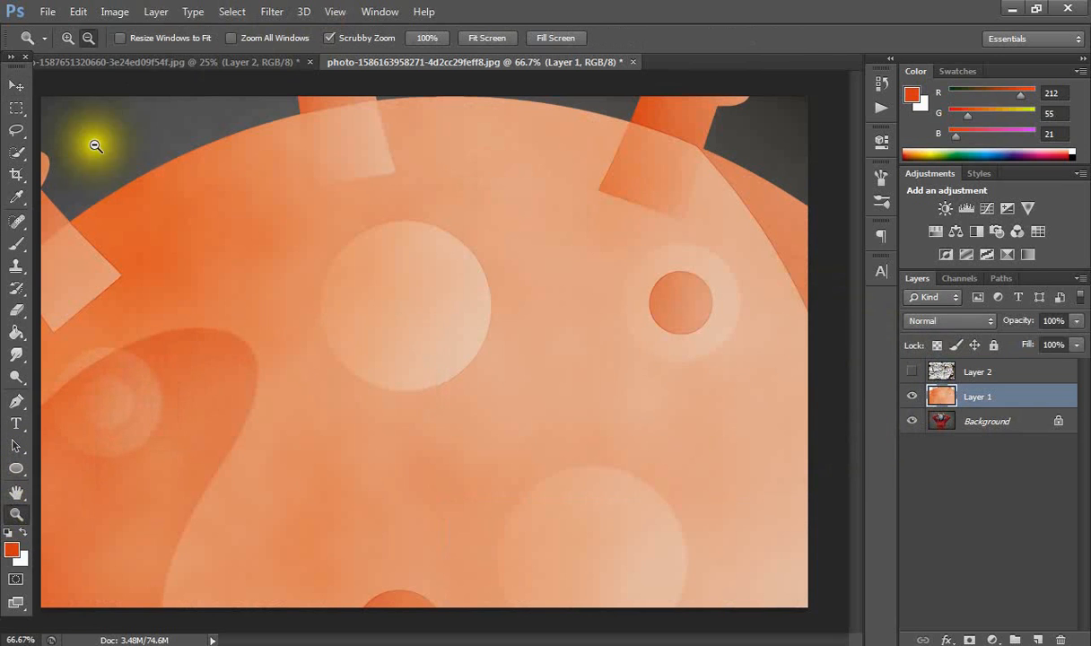
alt+click(162, 163)
alt+click(163, 162)
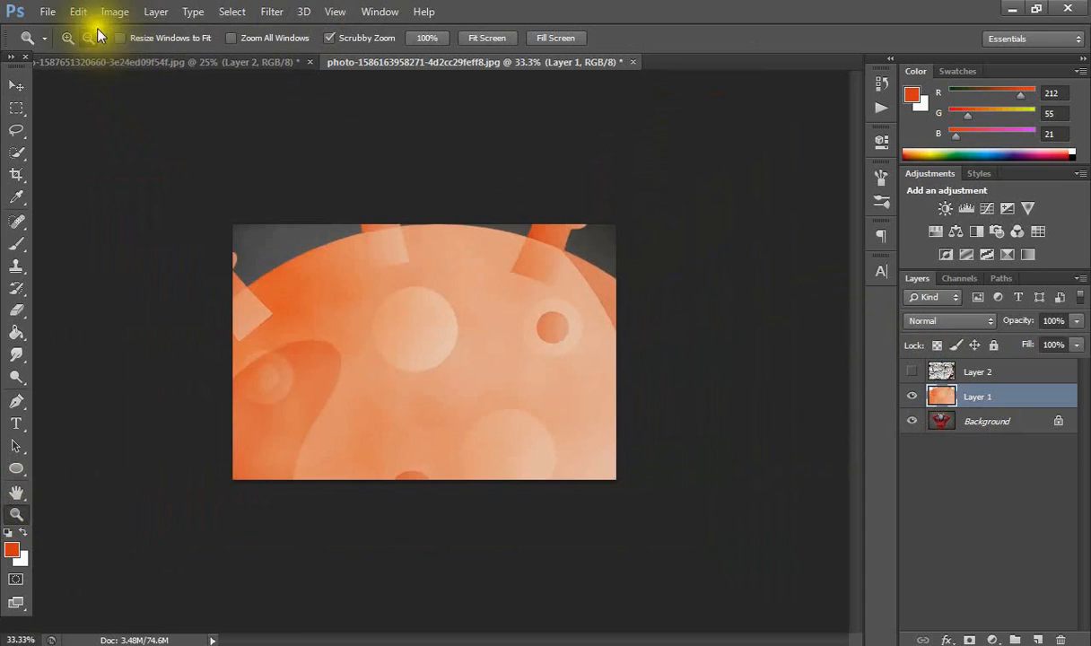
click(78, 12)
click(251, 330)
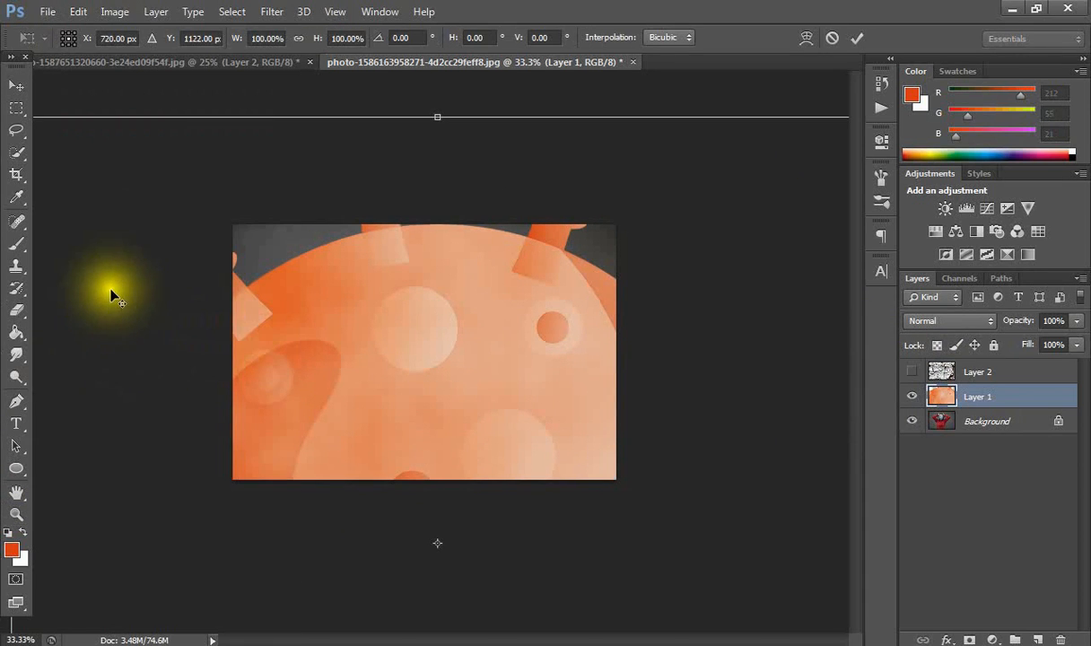
drag(96, 221, 212, 216)
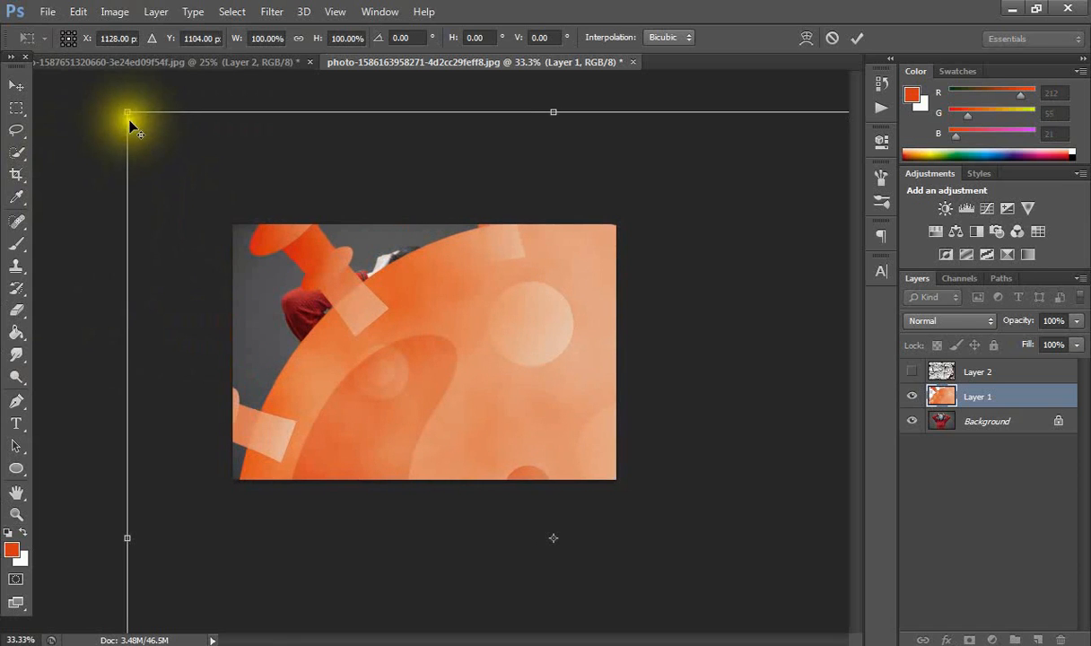
drag(127, 114, 426, 397)
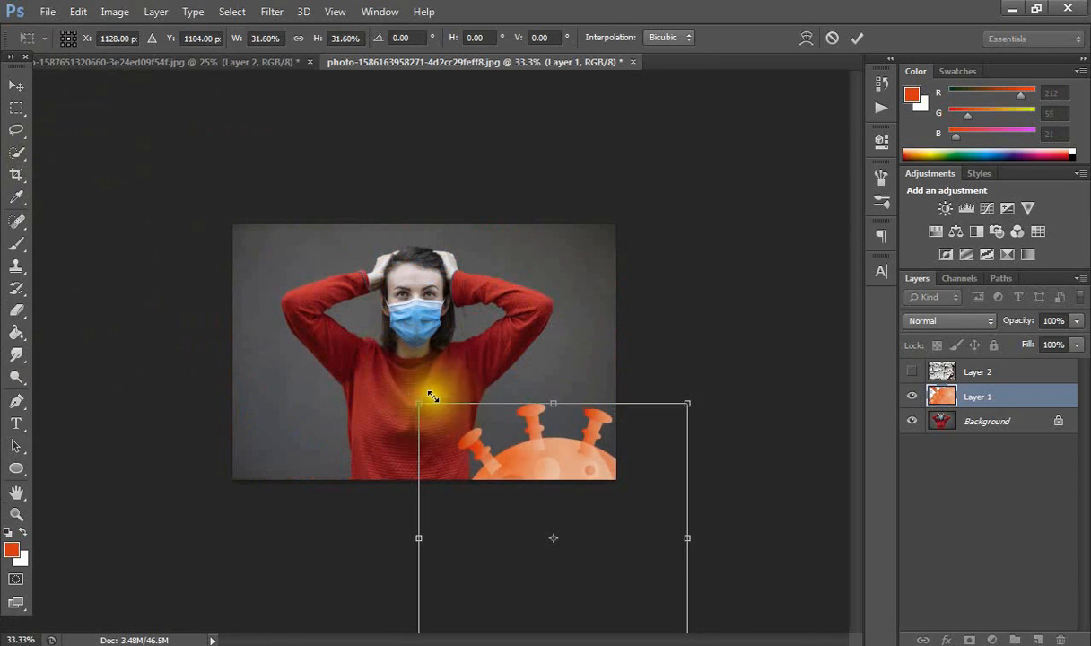
drag(452, 444, 333, 236)
drag(304, 197, 330, 244)
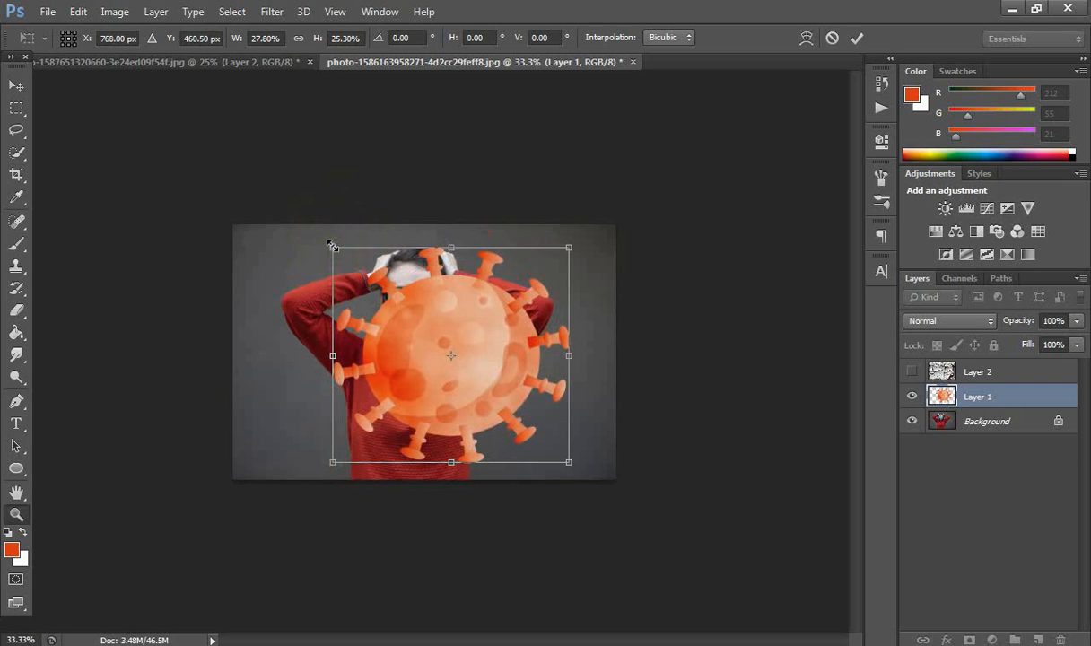
key(Return)
- Move the large virus to the lower-right corner of the photo, partly beyond the image edge
click(69, 38)
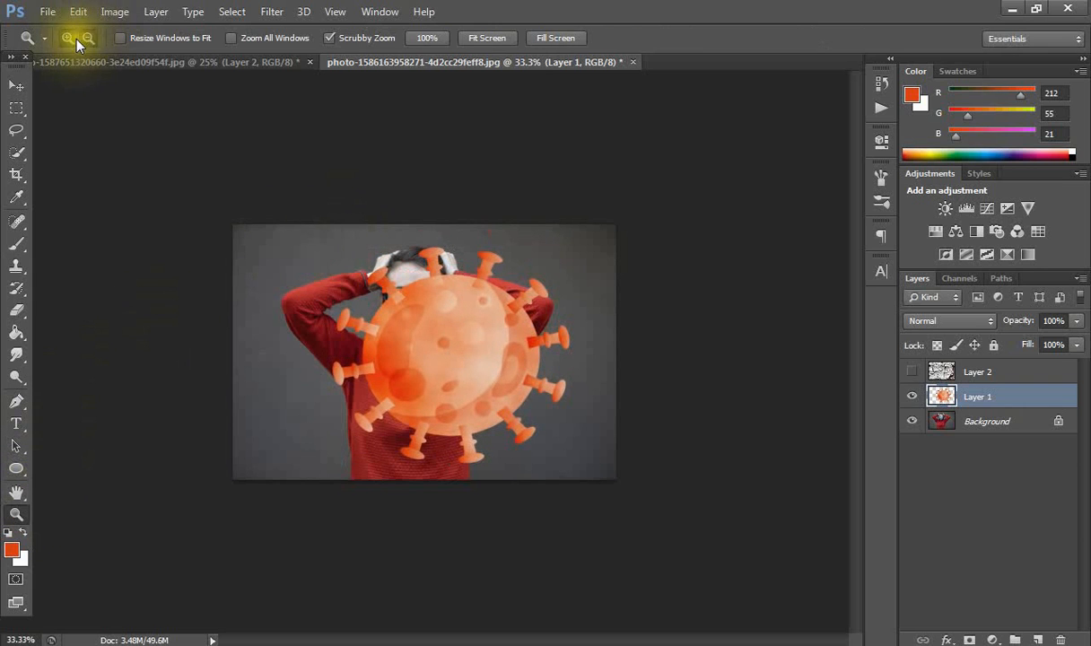
click(353, 305)
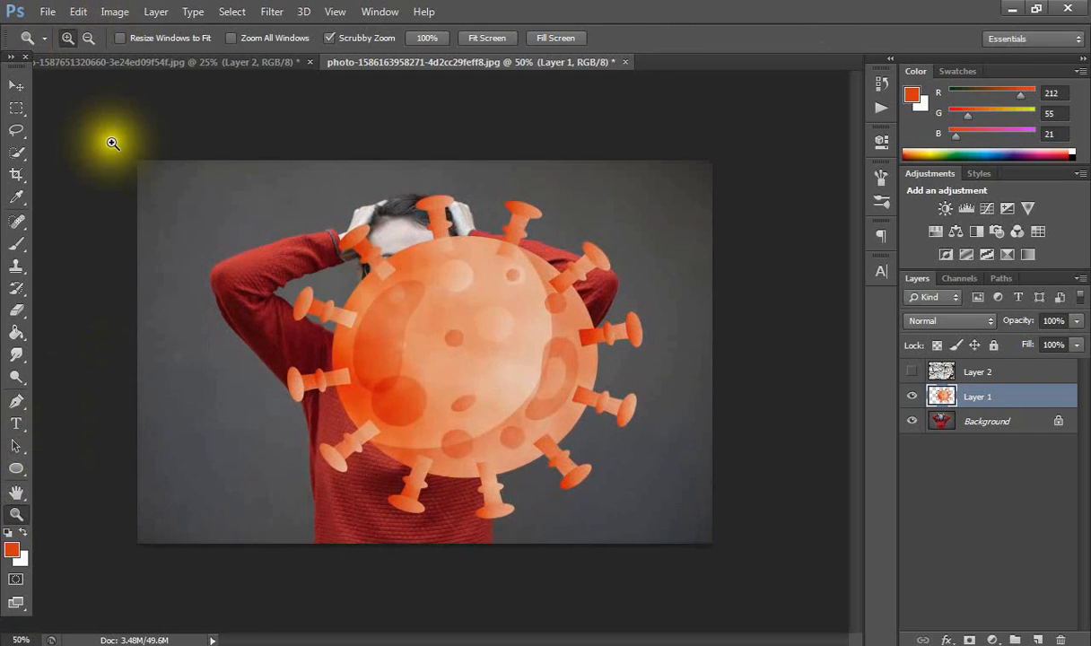
click(16, 85)
drag(302, 308, 579, 381)
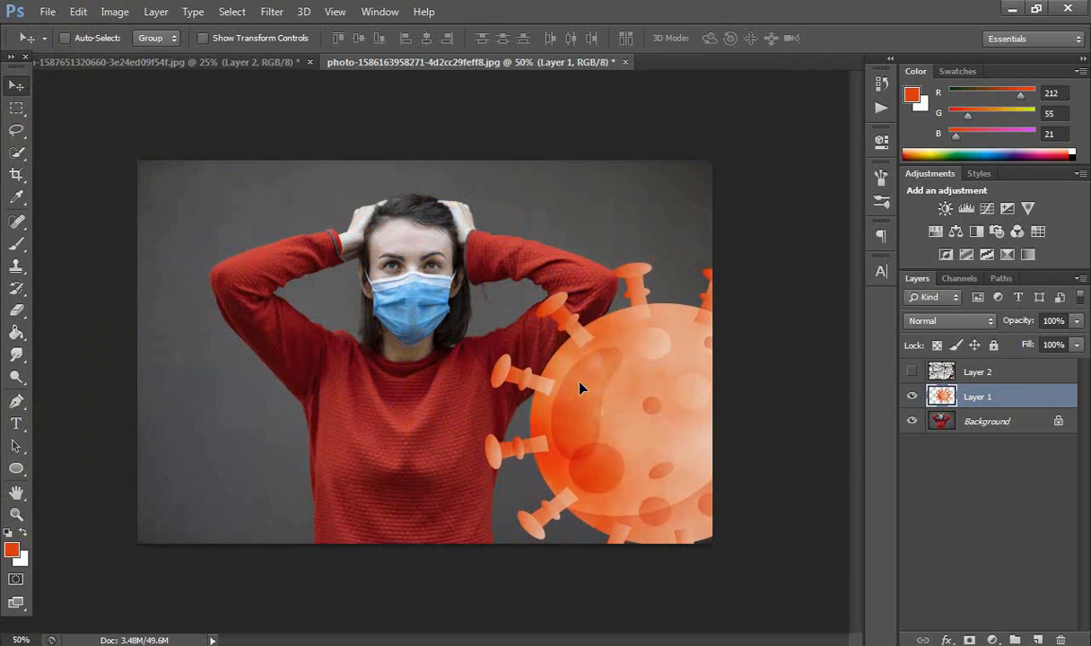
- Duplicate the large virus layer and move the copy to the lower-left part of the photo
right_click(976, 398)
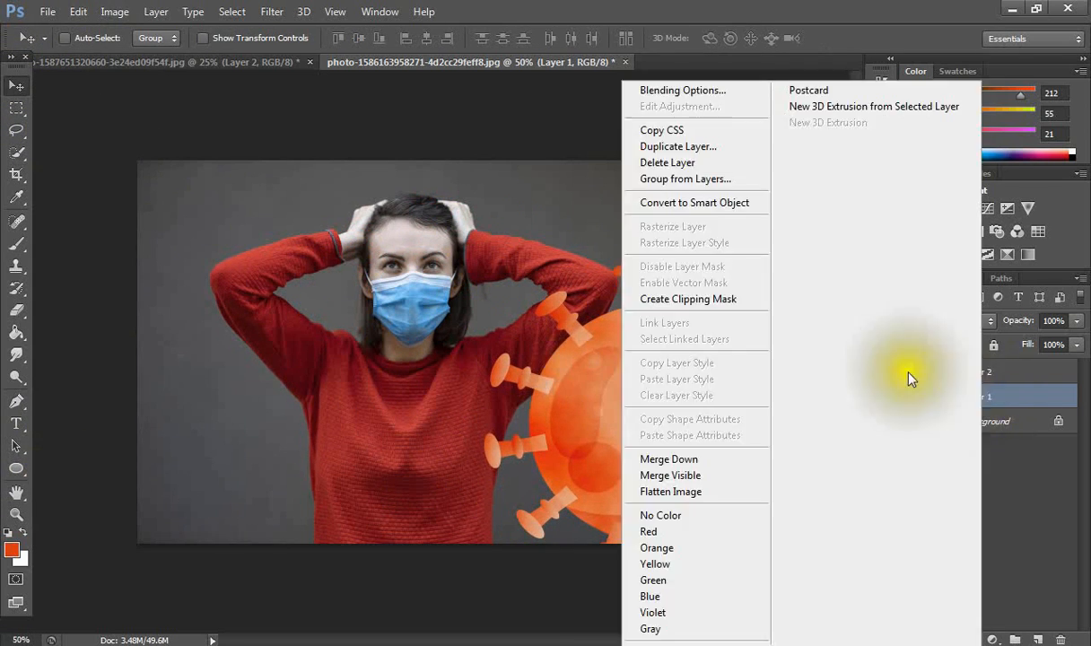
click(678, 147)
click(668, 200)
drag(682, 385, 314, 368)
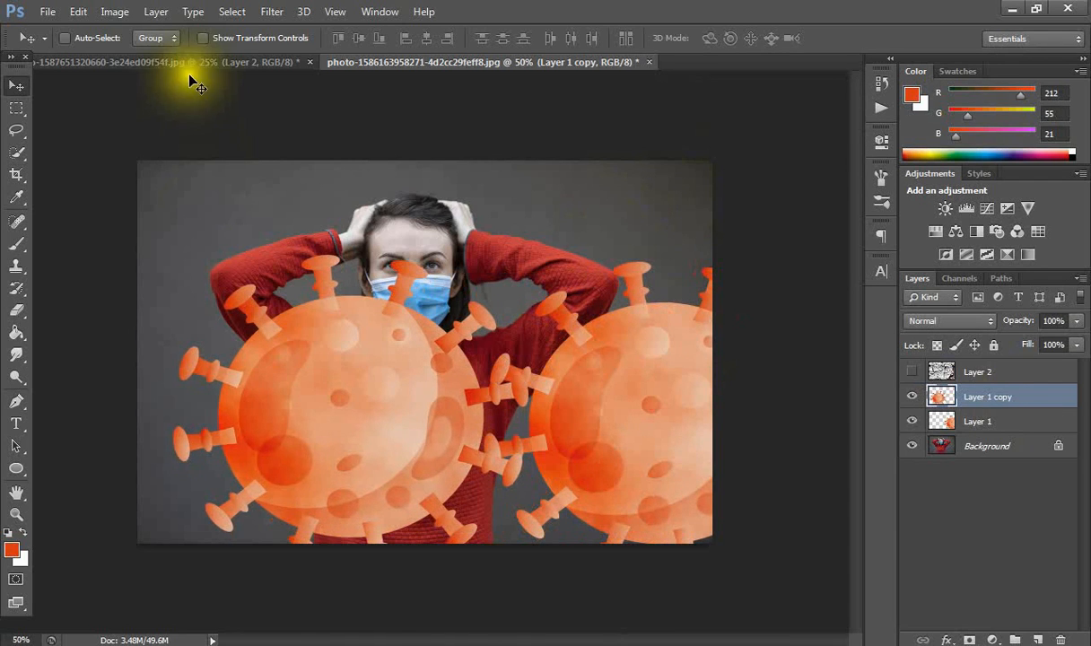
- Shrink the copied virus to less than half its size and place it over the woman's raised arm at the photo's left
click(77, 11)
click(196, 341)
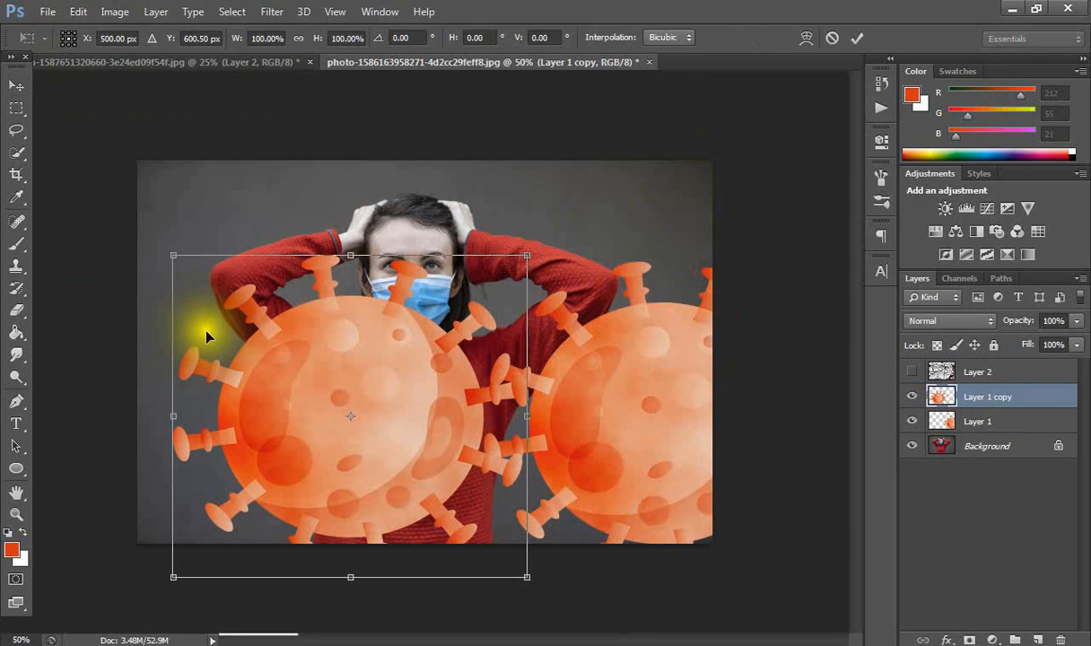
drag(175, 259, 256, 365)
key(Return)
drag(323, 415, 254, 314)
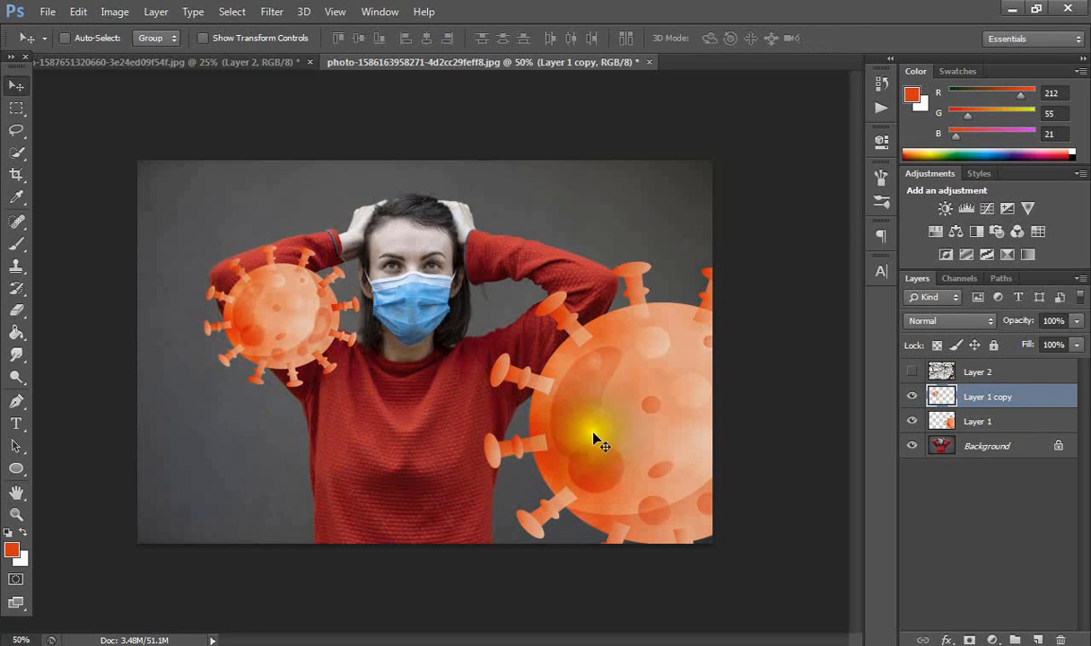
- Duplicate the medium virus layer and move the copy to the upper right of the woman's head
right_click(986, 393)
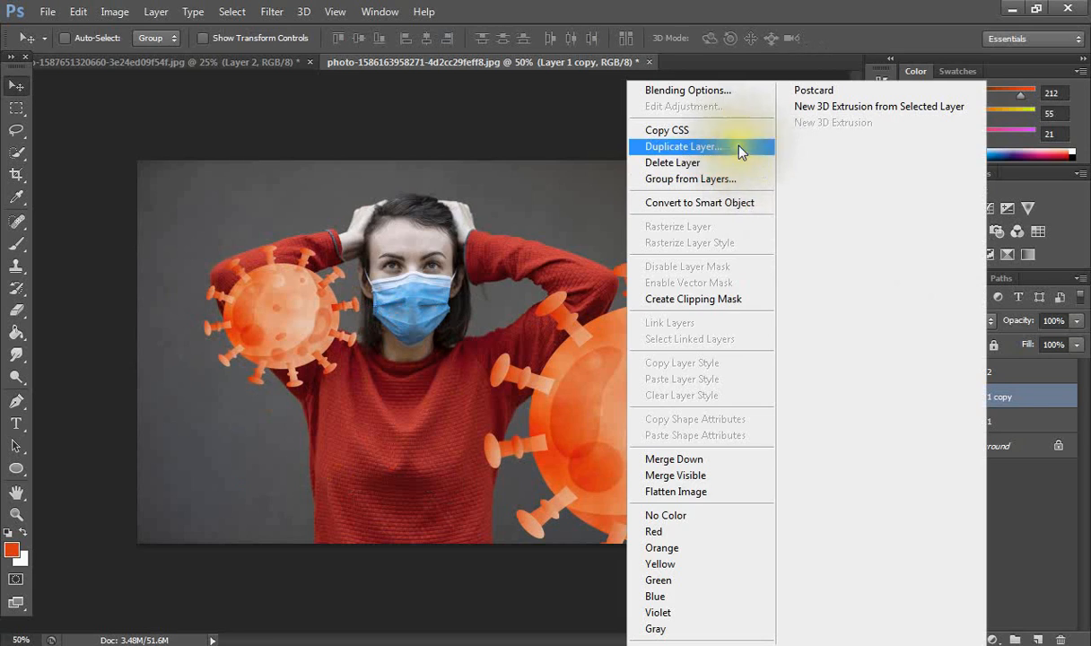
click(705, 146)
click(689, 190)
drag(288, 338, 494, 226)
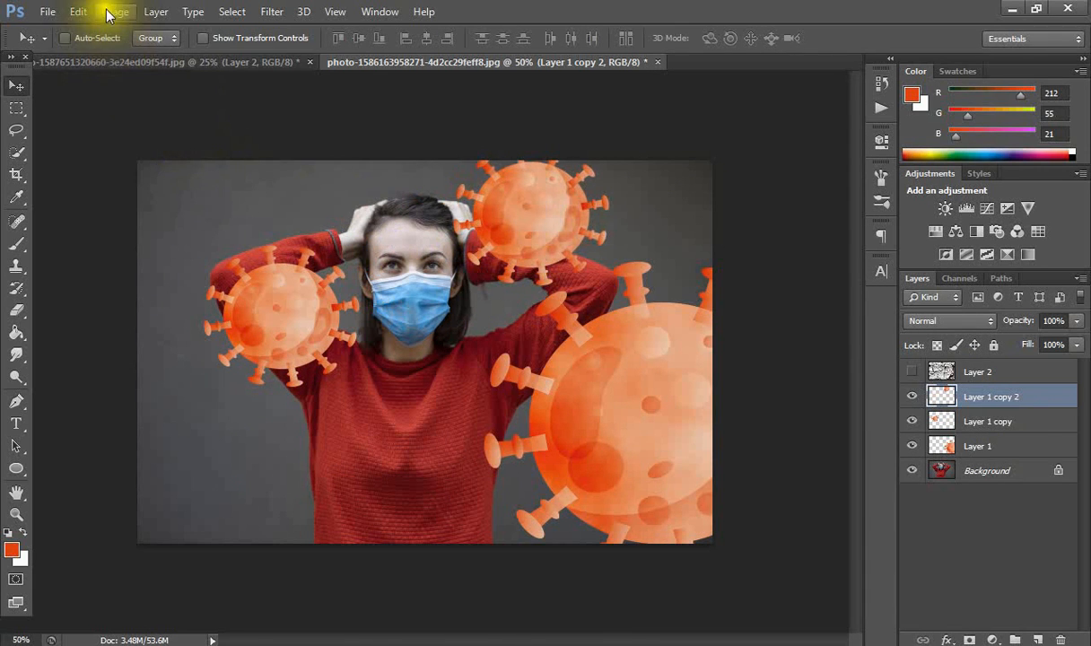
- Scale the virus beside the woman's head down to a small one, keeping it centred in place
click(78, 12)
click(179, 330)
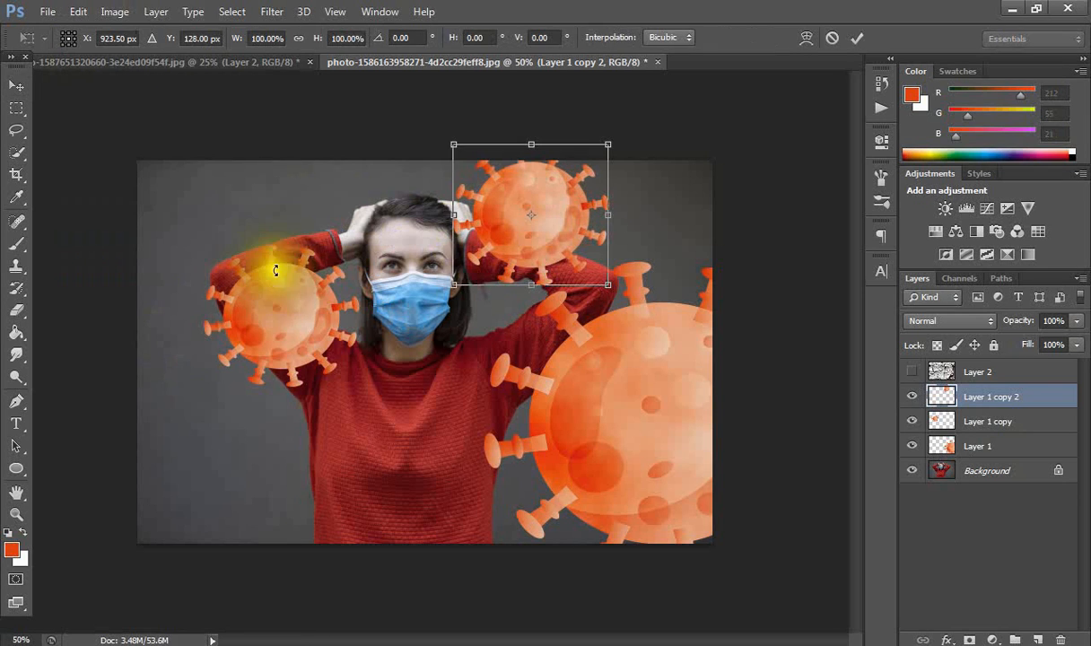
drag(454, 137, 480, 190)
key(Return)
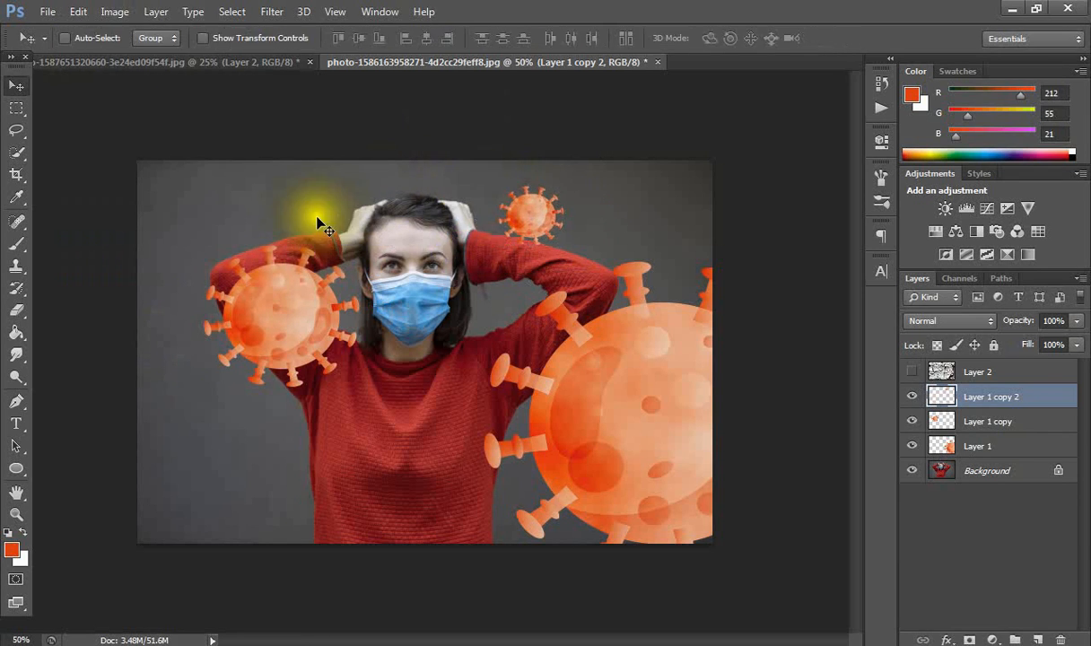
- Duplicate the small virus layer and move the copy to the lower-left area of the photo beside the sweater
right_click(1016, 397)
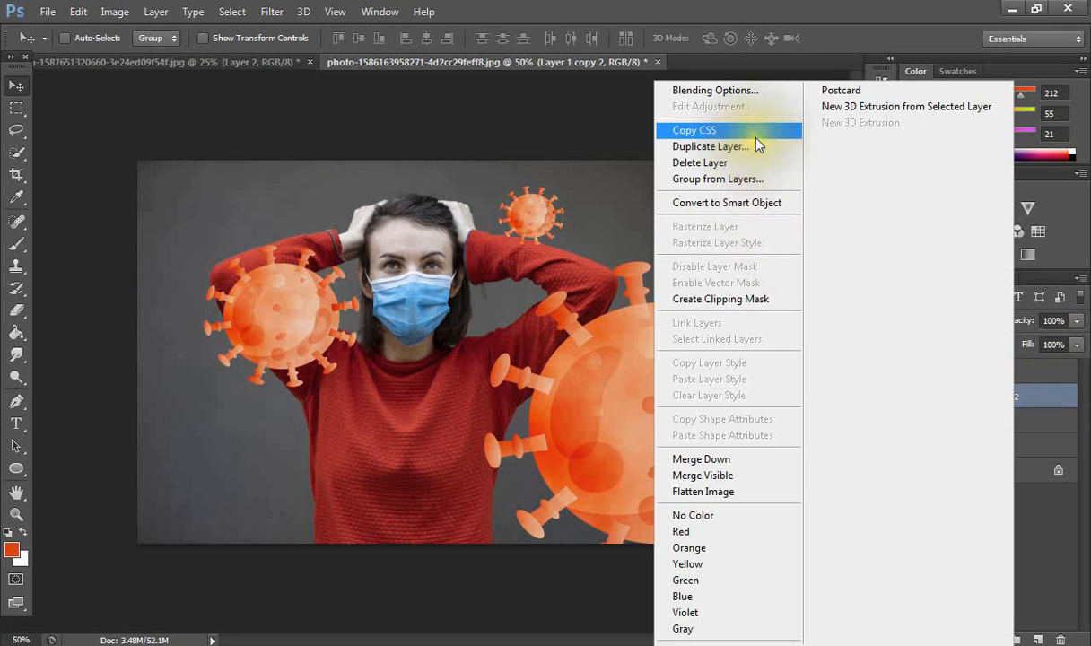
click(713, 142)
click(694, 201)
drag(533, 213, 208, 502)
click(146, 310)
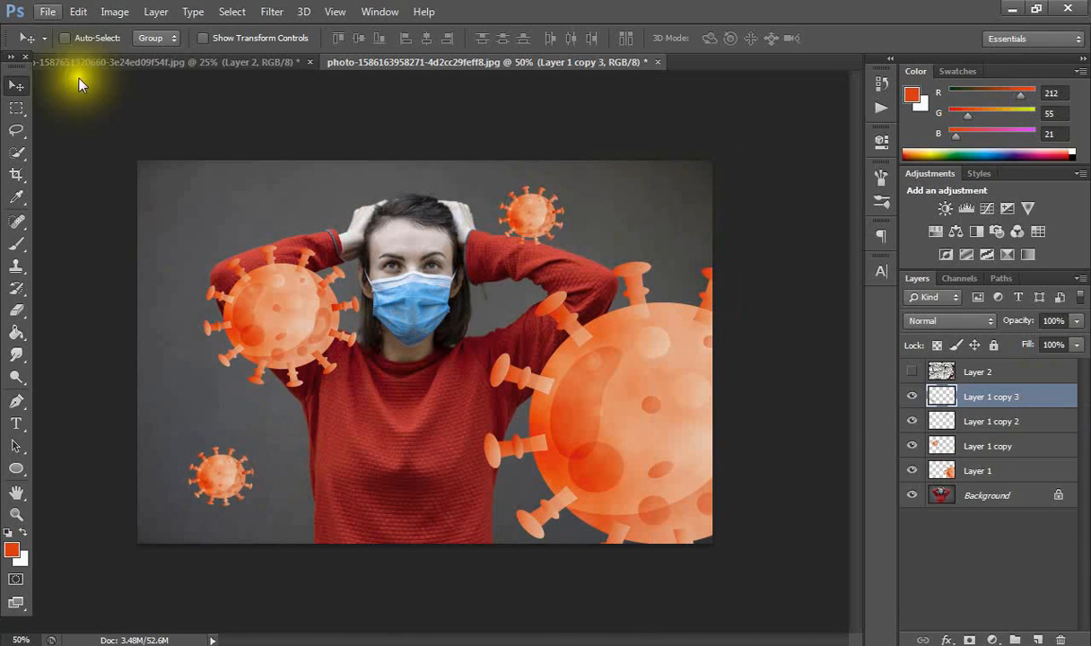
- Enlarge the small virus beside the sweater in the photo's lower-left area to nearly twice its size
click(77, 12)
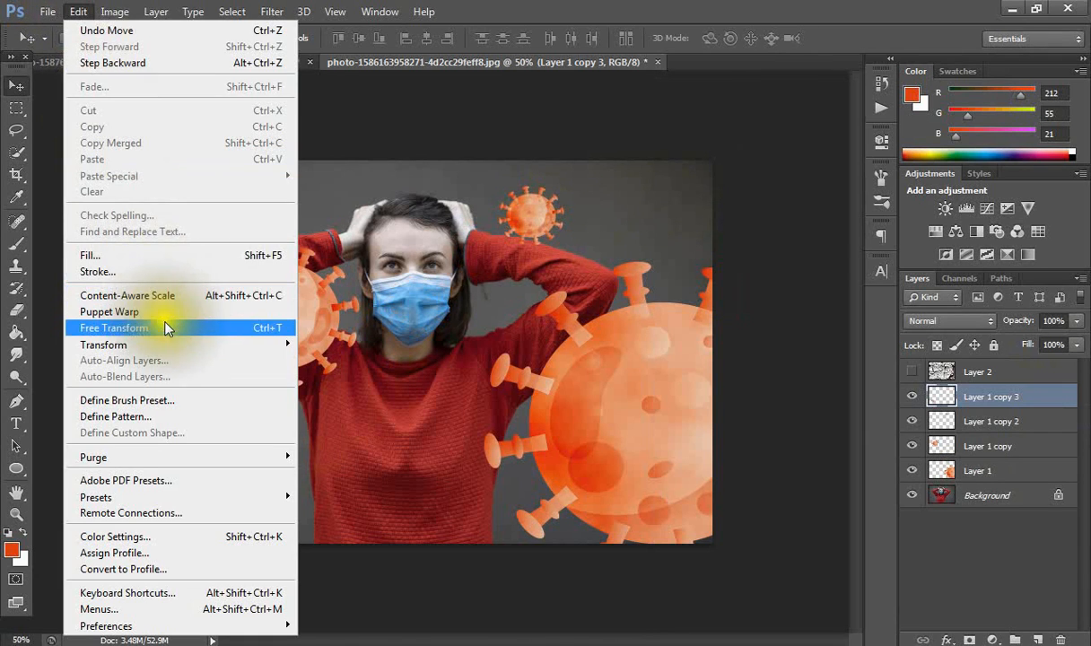
click(173, 326)
drag(186, 441, 166, 422)
key(Return)
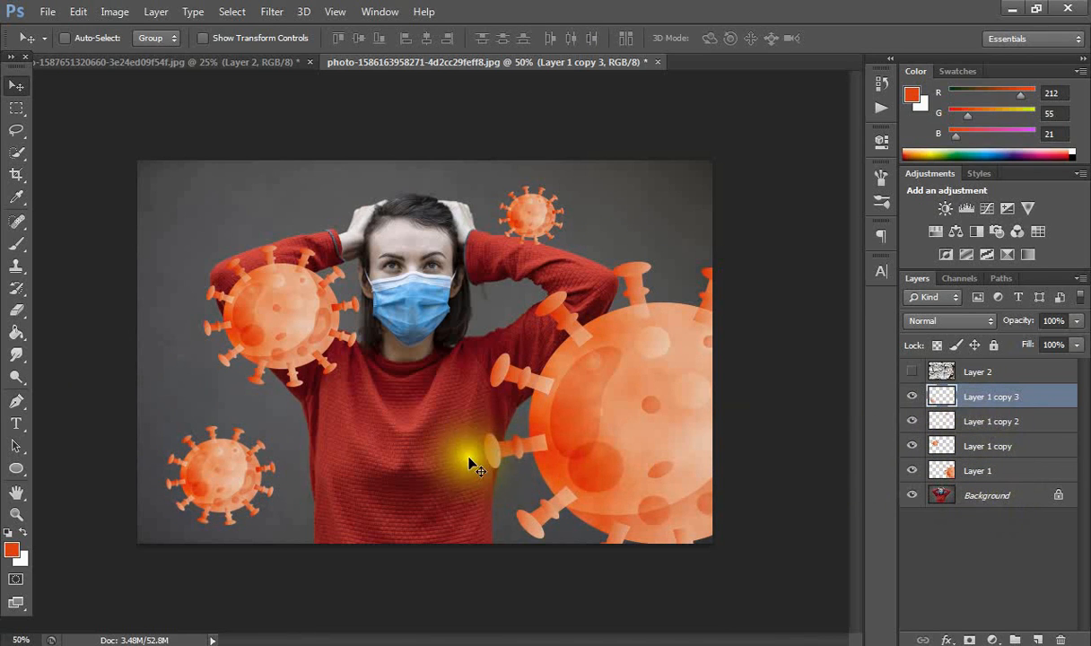
- Check the foreground colour #d43715 in the colour picker and keep it for painting
click(11, 551)
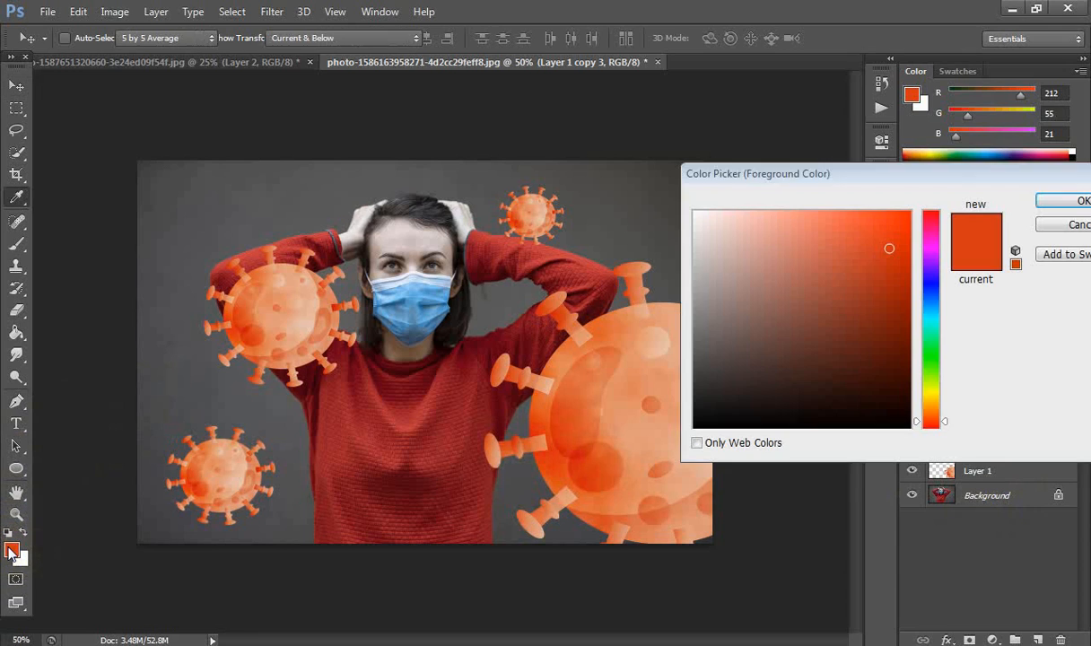
click(1074, 200)
key(v)
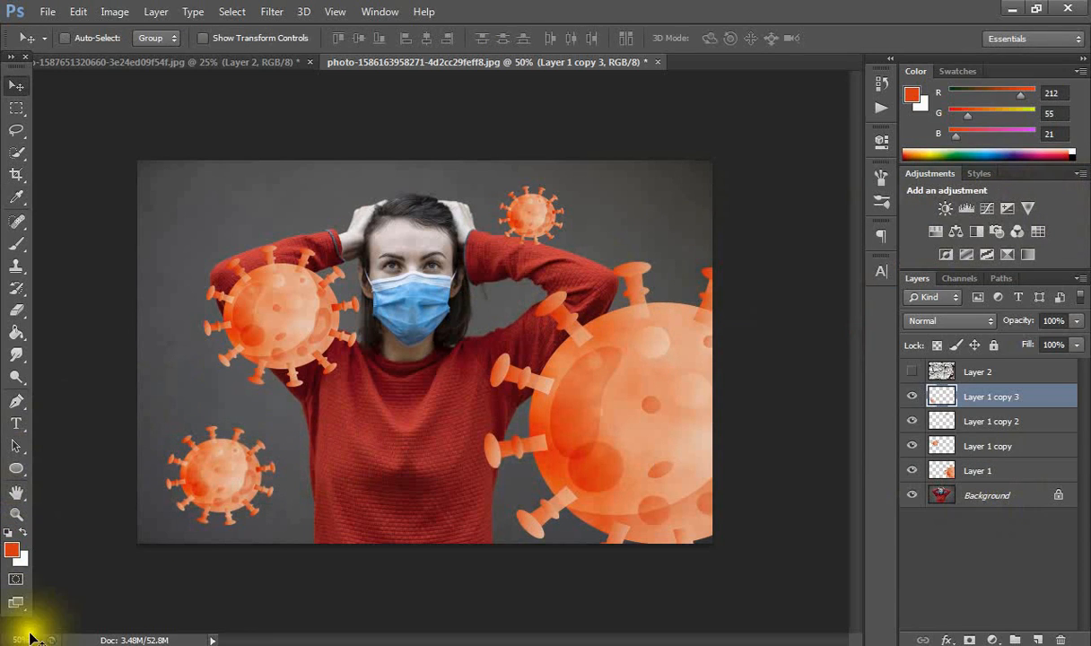
click(15, 552)
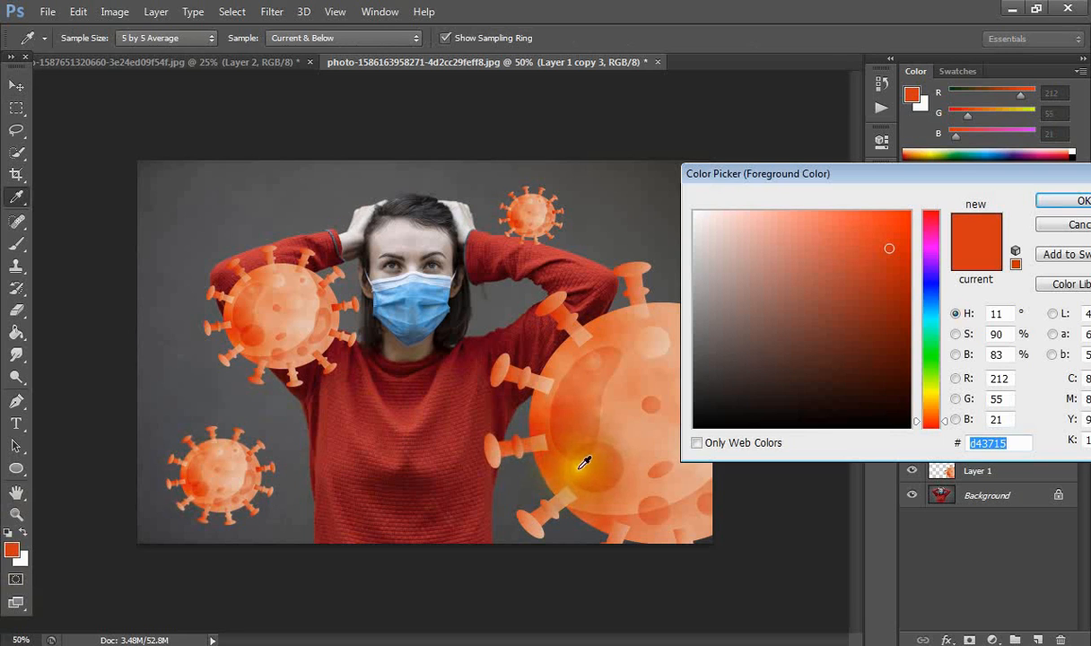
click(1072, 201)
key(v)
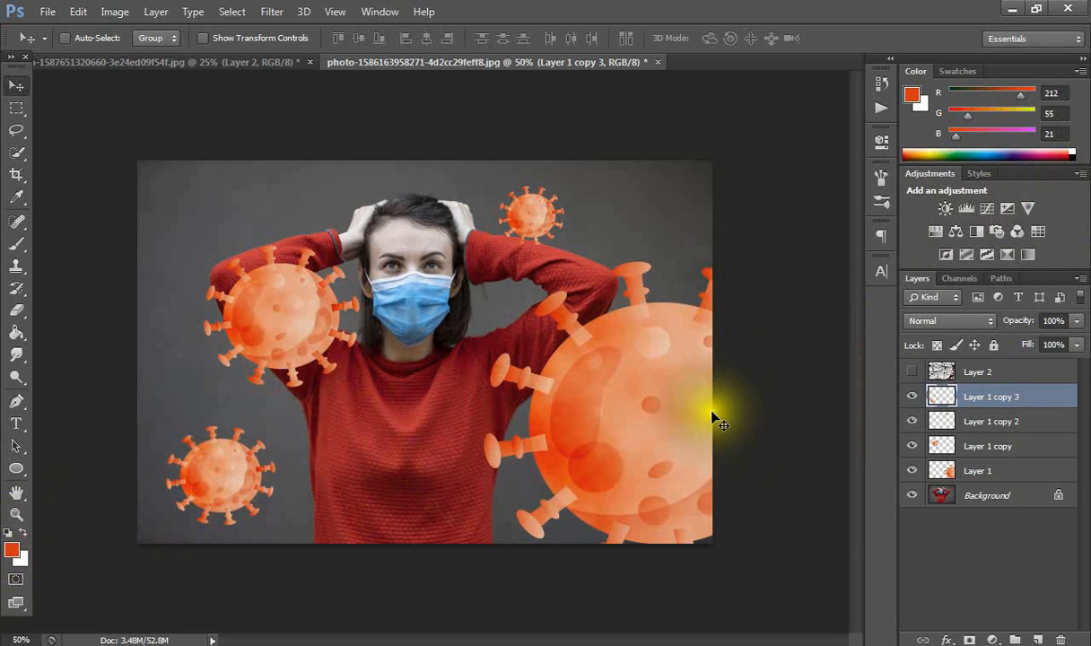
- Add a new layer above the lower-left virus and paint a soft orange-red glow over that virus with a 319 px brush
click(912, 397)
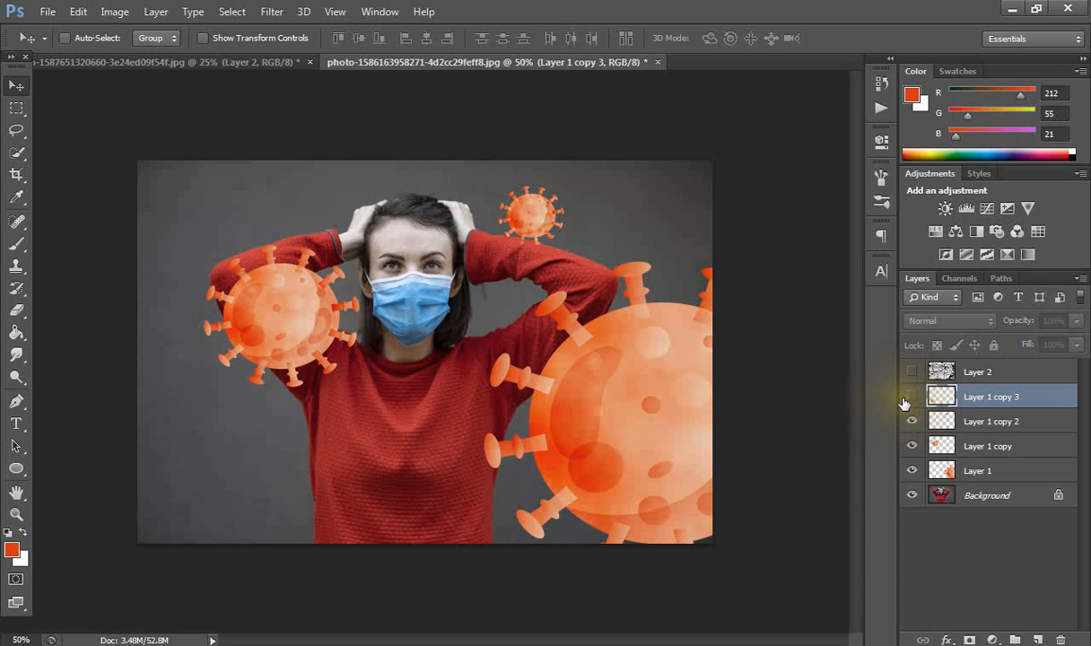
click(911, 397)
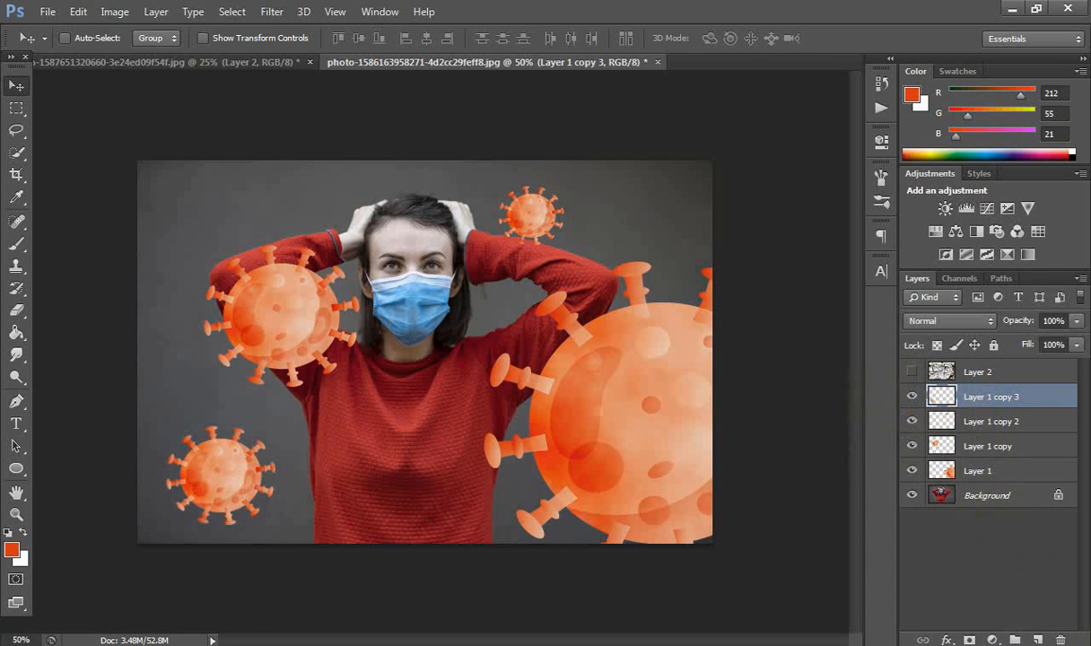
click(1038, 639)
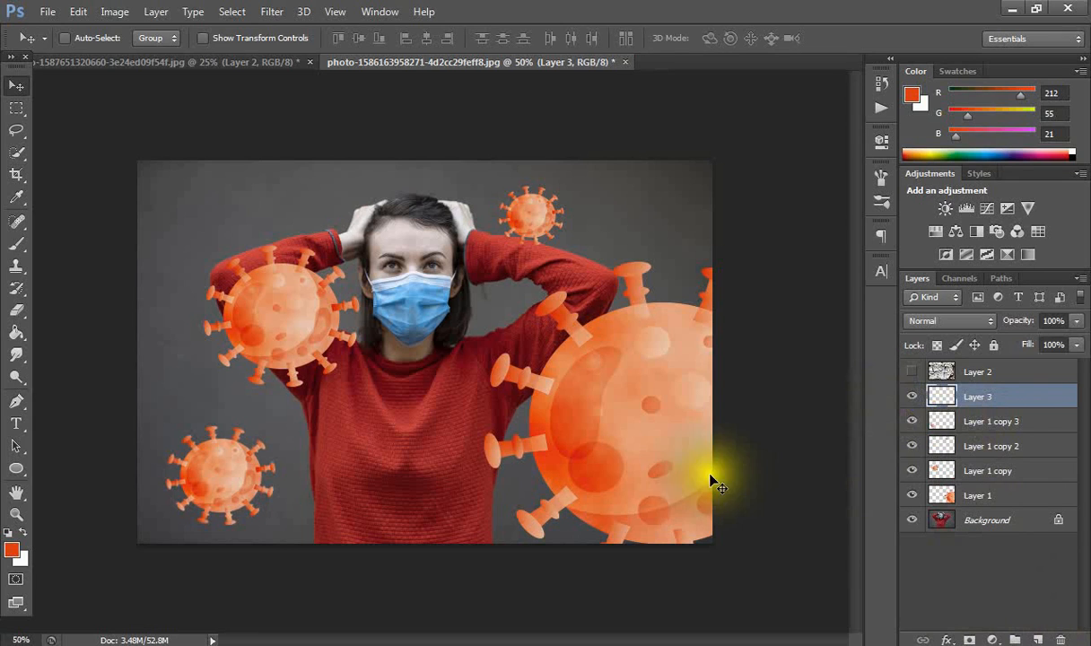
click(15, 246)
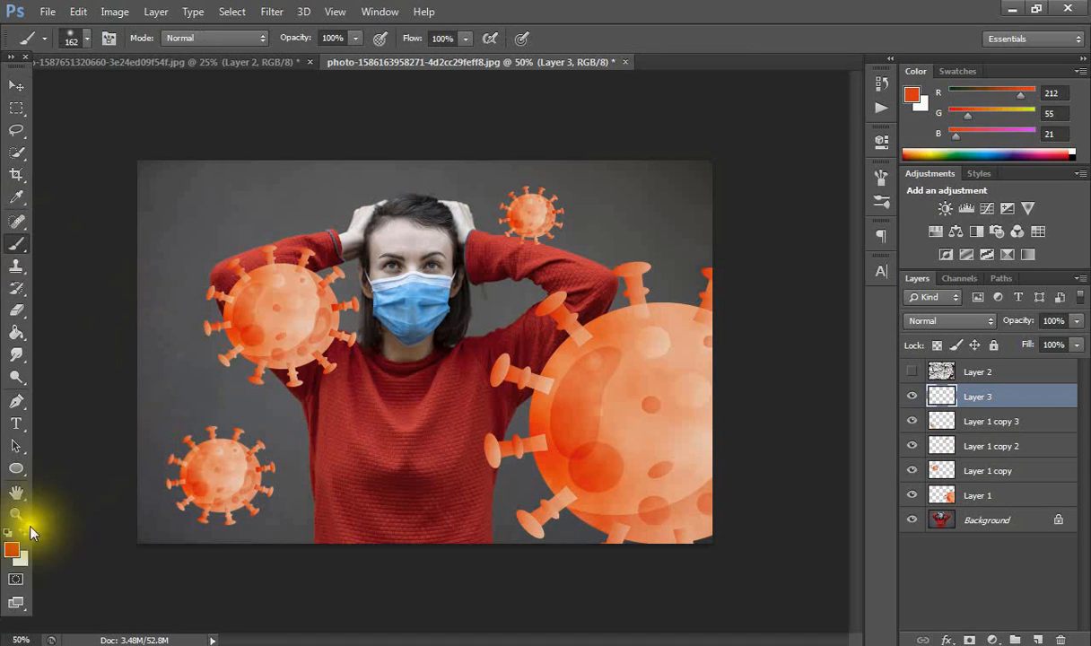
right_click(223, 419)
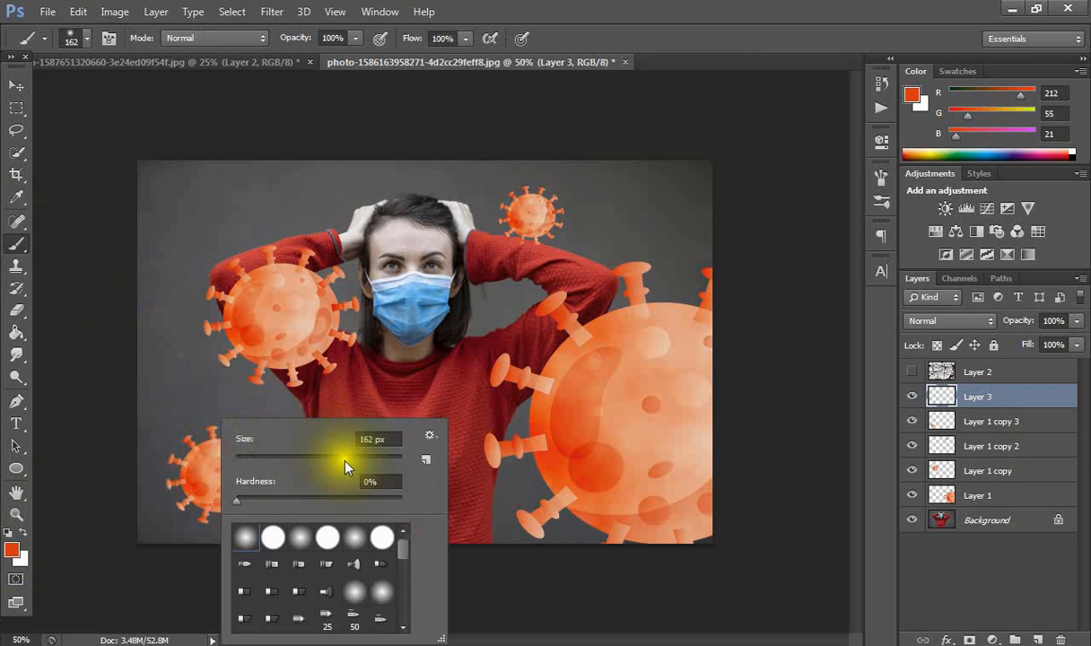
click(373, 460)
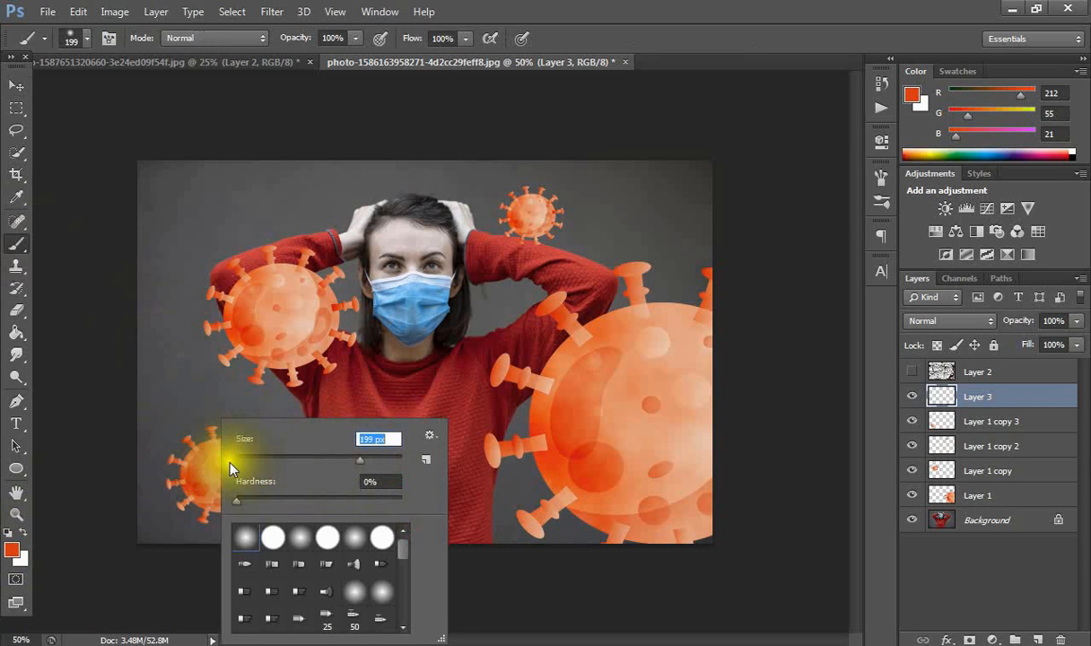
click(373, 461)
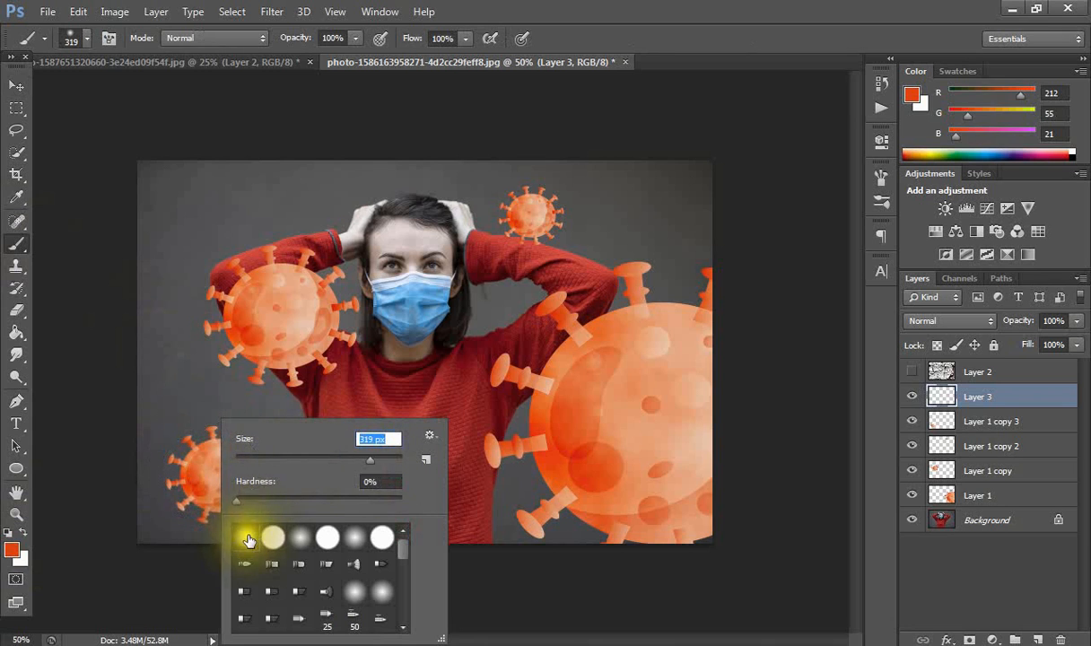
click(584, 7)
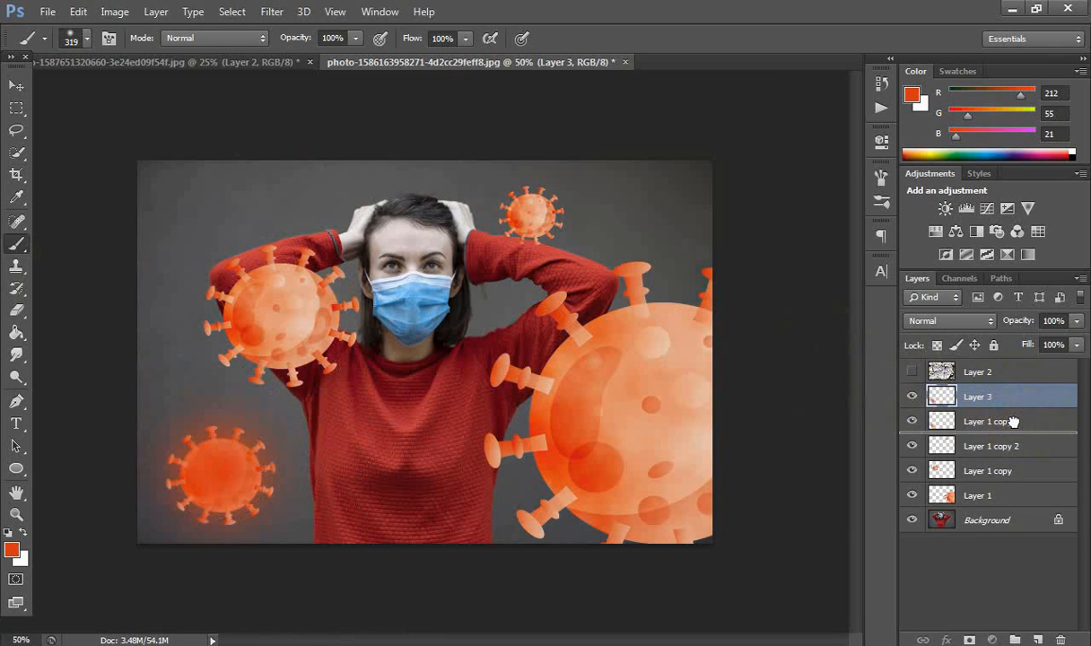
- Place the glow layer beneath the lower-left virus layer and merge the two into one layer
drag(1013, 420, 1013, 422)
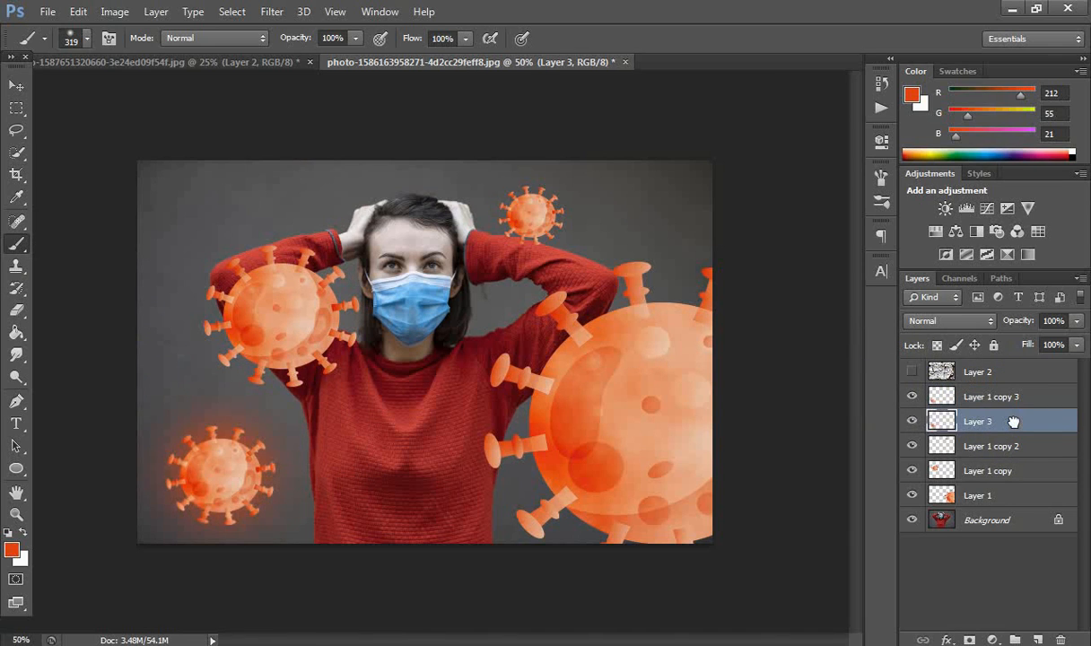
right_click(1013, 400)
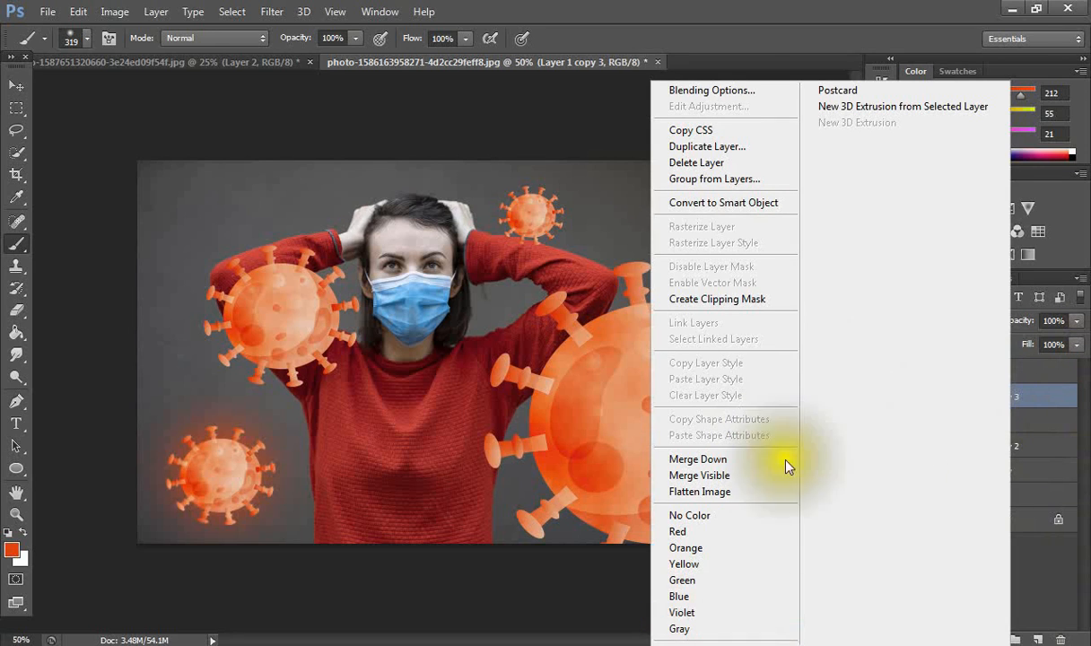
click(691, 458)
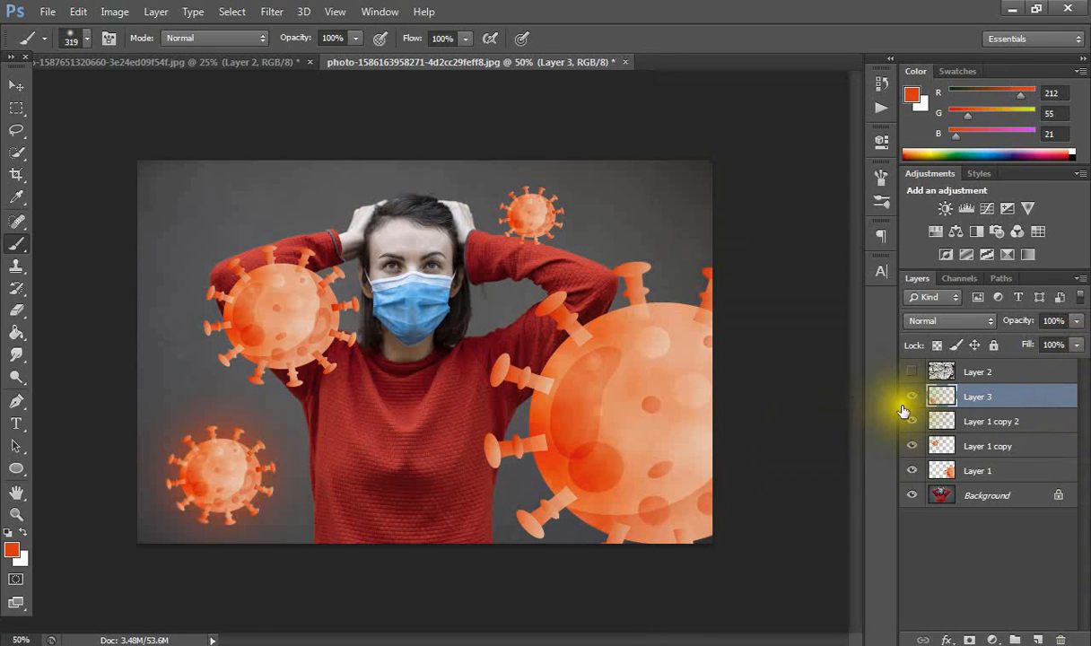
click(910, 396)
click(910, 397)
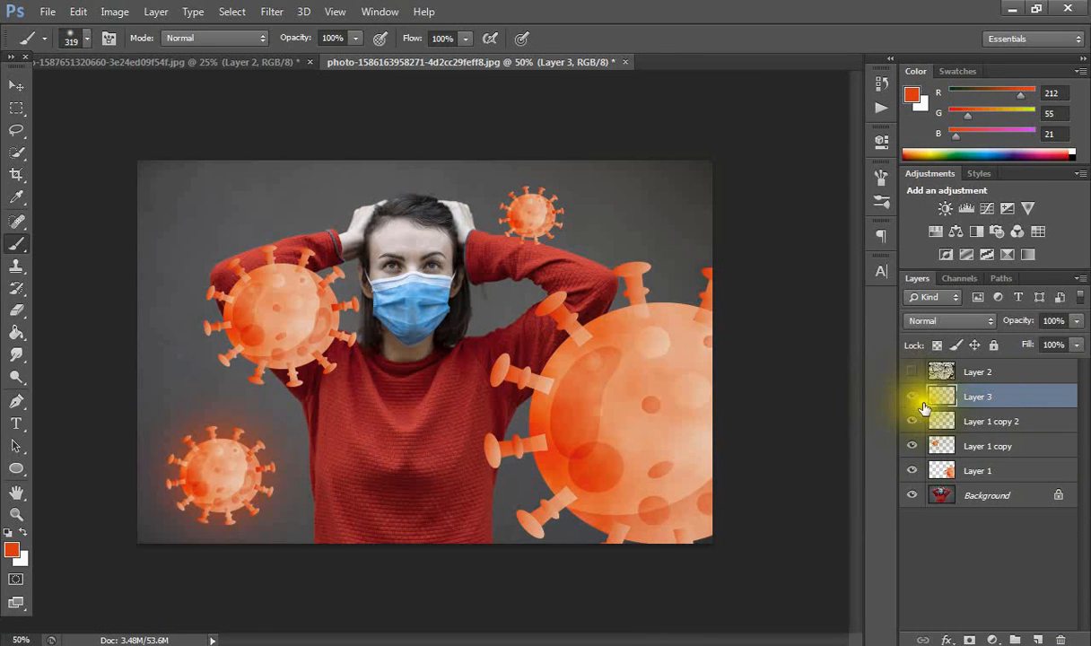
- Add a new layer above Layer 1 copy 2 and paint an orange-red glow over the small virus beside the woman's head
click(969, 420)
click(914, 422)
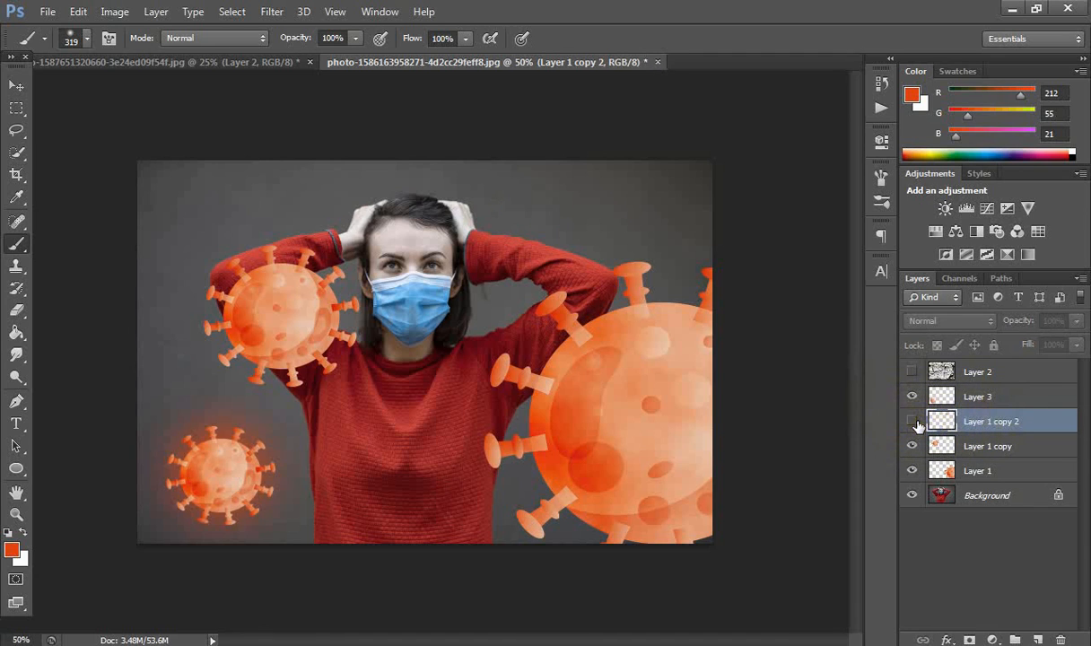
click(1038, 639)
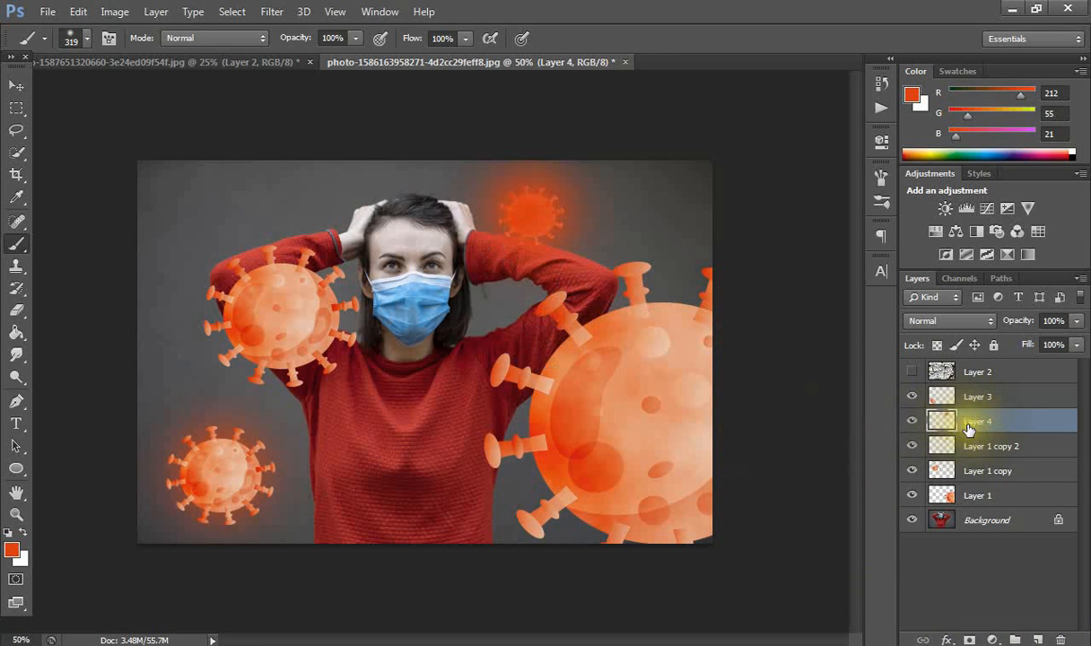
- Move the new glow layer beneath the virus beside the head and merge the virus down into it
drag(969, 431, 968, 451)
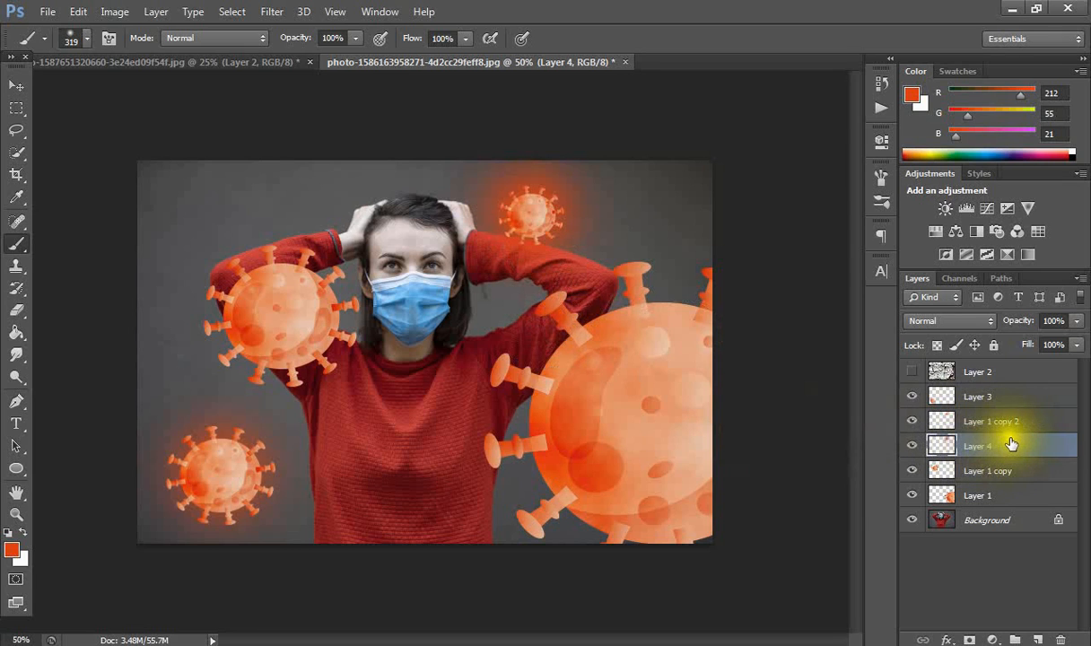
right_click(1005, 428)
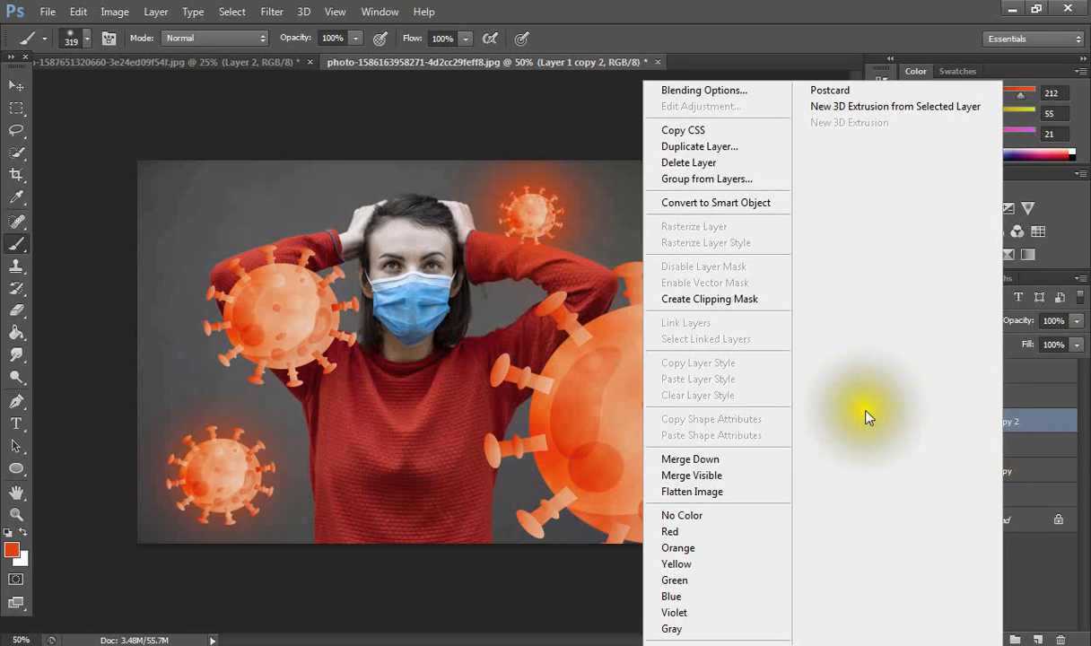
click(732, 459)
click(912, 422)
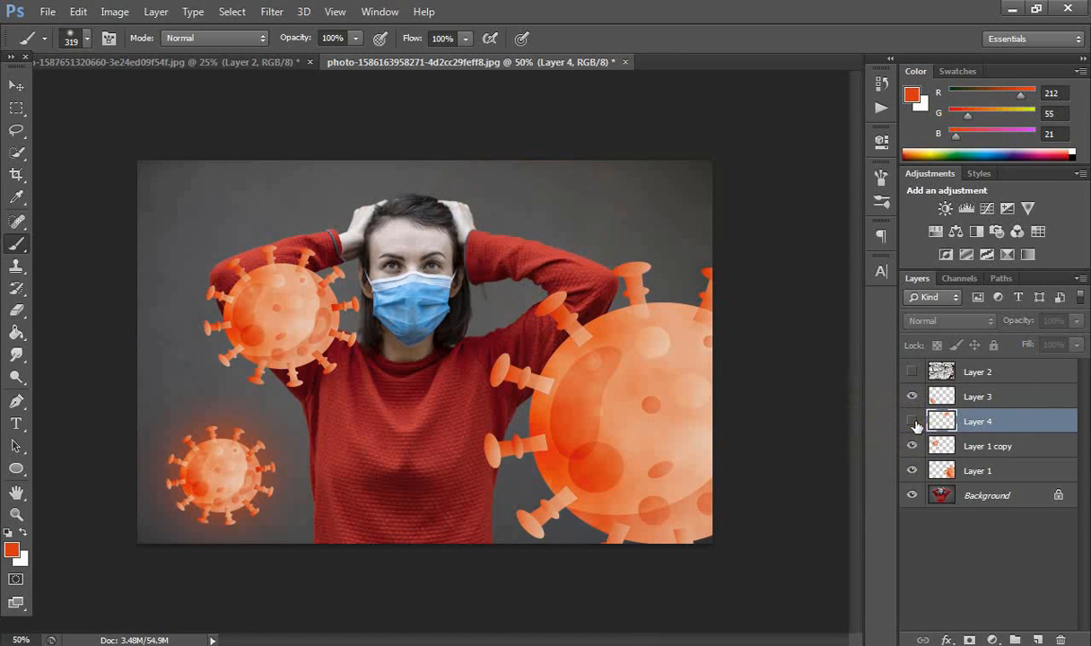
click(913, 422)
- Add a new layer above Layer 1 copy and paint a glow over the virus on the raised arm with a 432 px soft brush
click(912, 446)
click(913, 446)
click(993, 446)
right_click(993, 446)
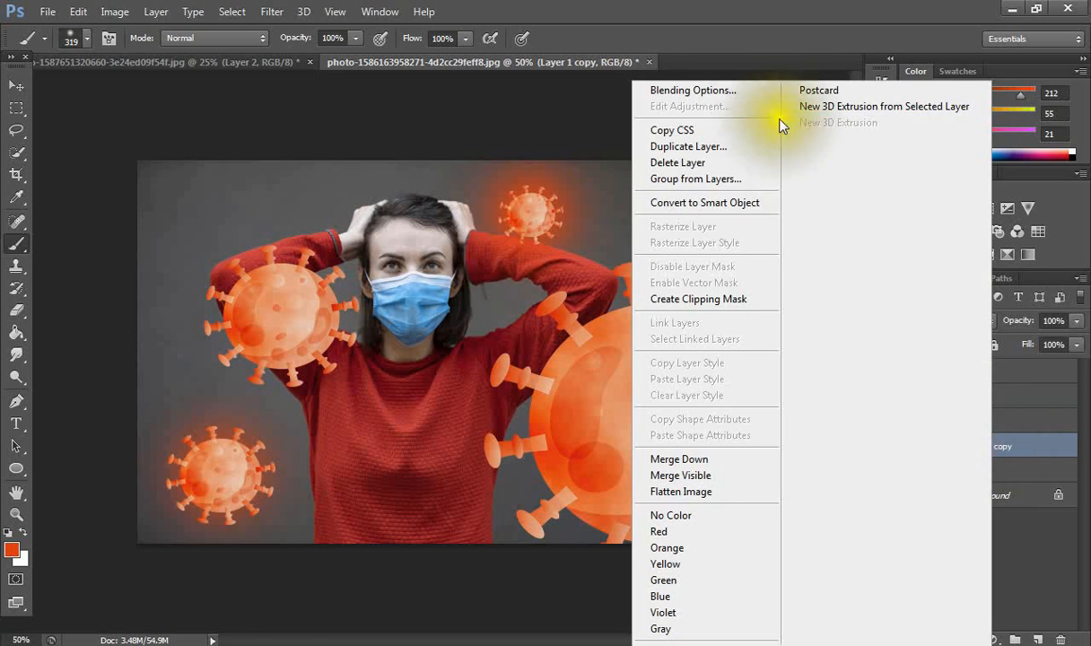
click(722, 7)
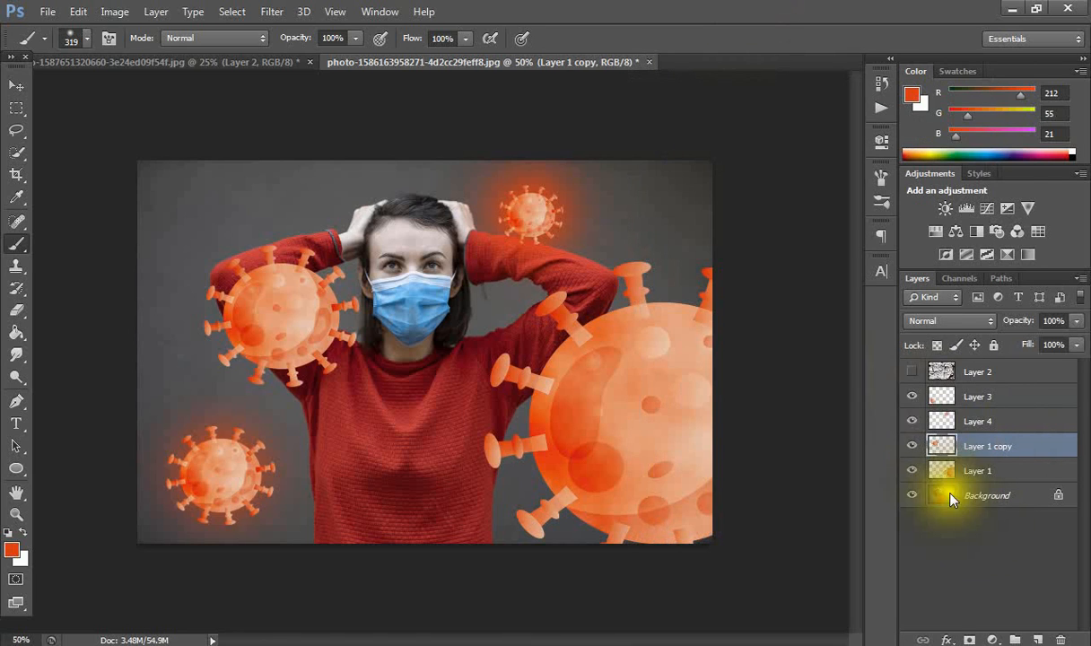
click(1038, 639)
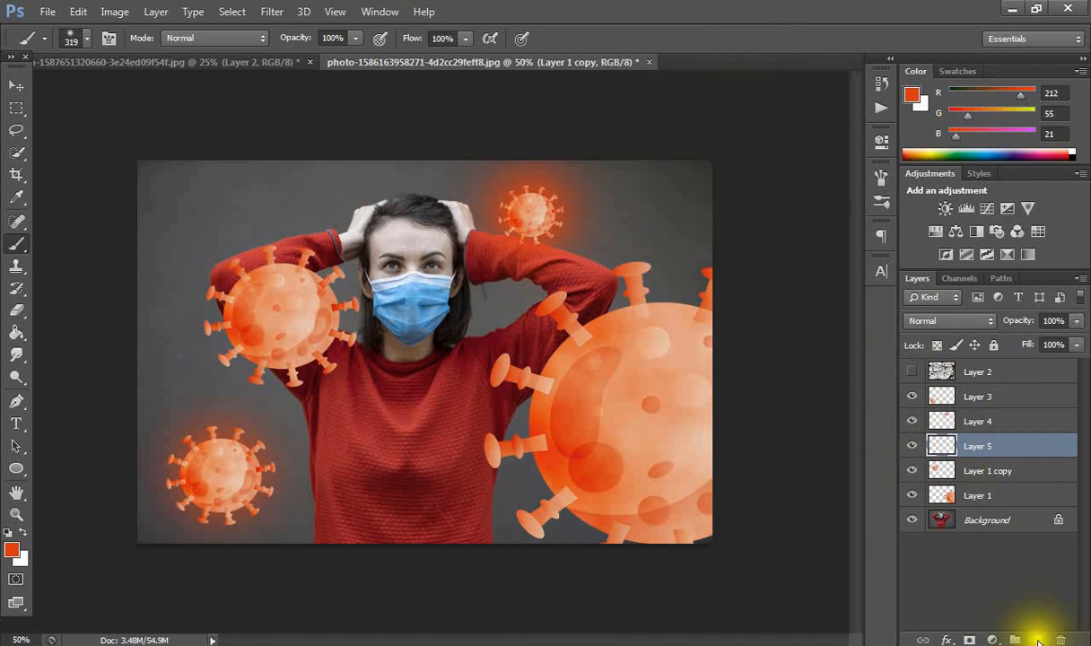
right_click(310, 346)
drag(457, 373, 463, 373)
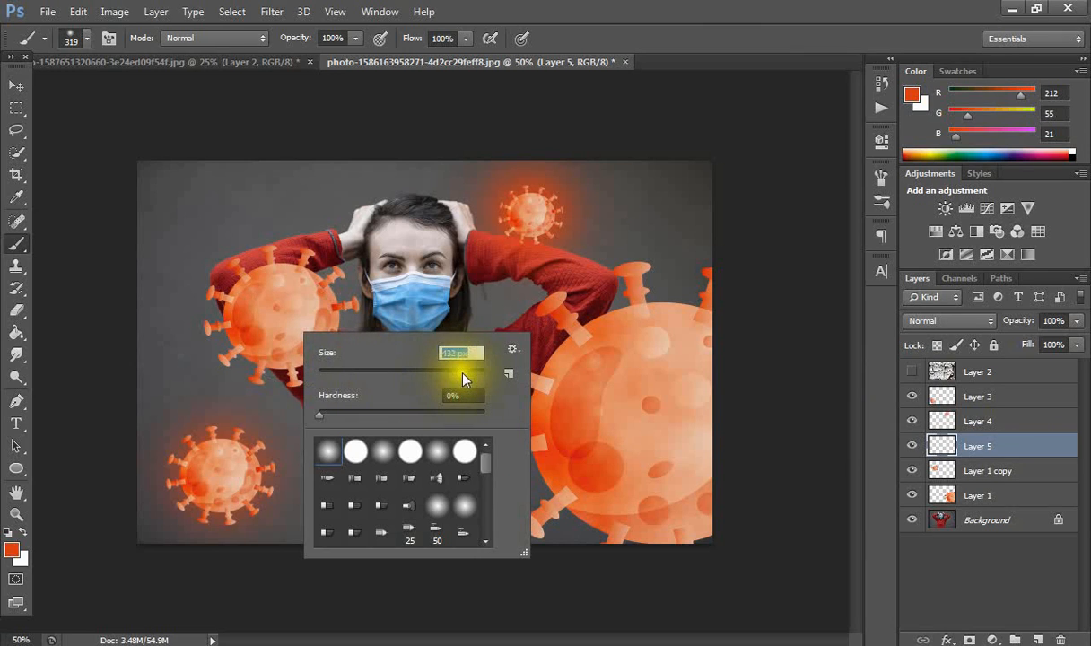
click(284, 314)
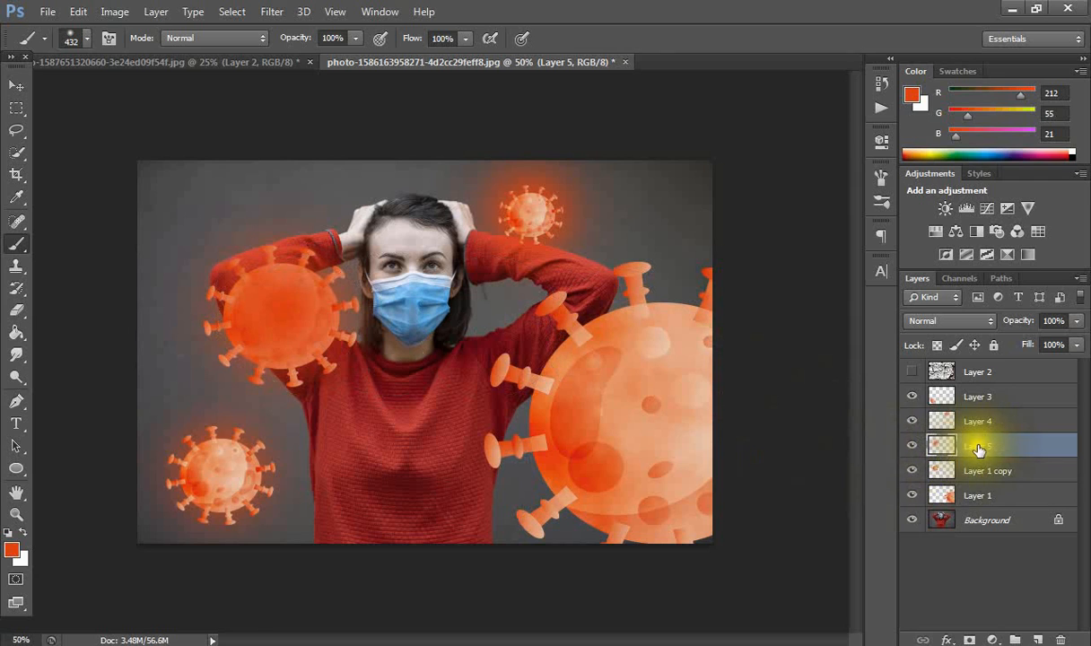
- Put the glow layer beneath the raised-arm virus and merge the virus layer down into it
drag(976, 470, 977, 475)
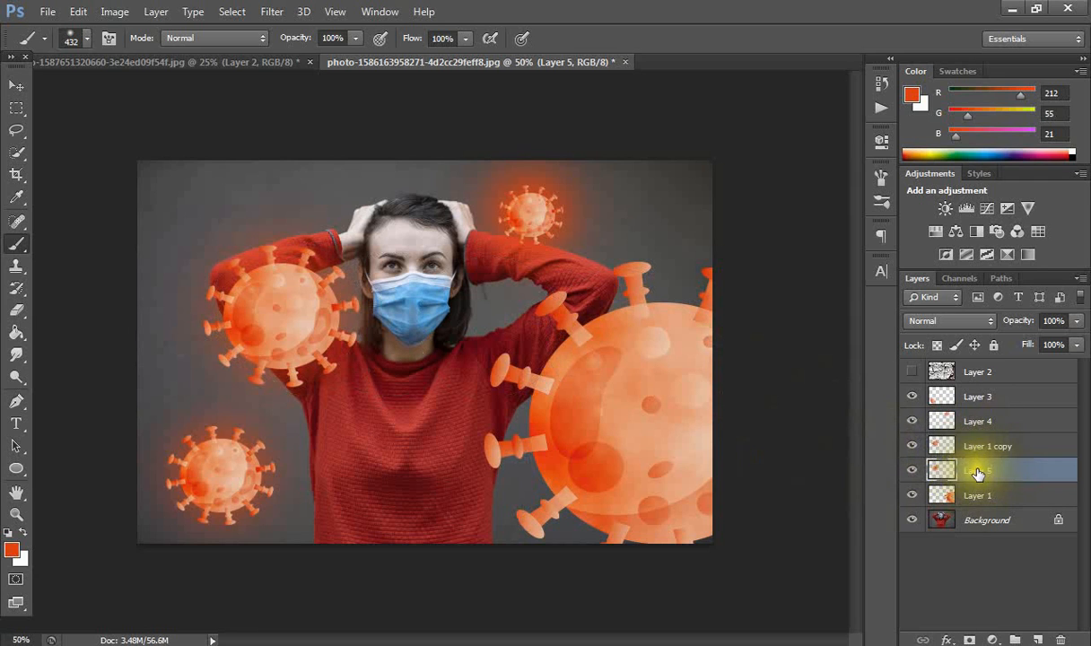
right_click(998, 448)
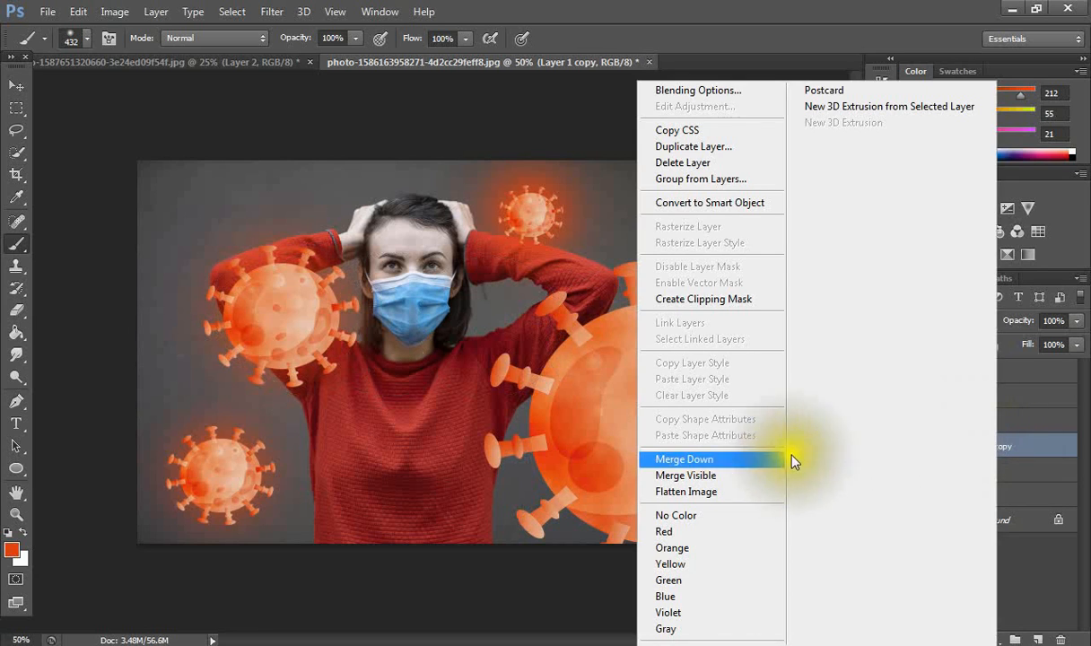
click(718, 455)
click(914, 446)
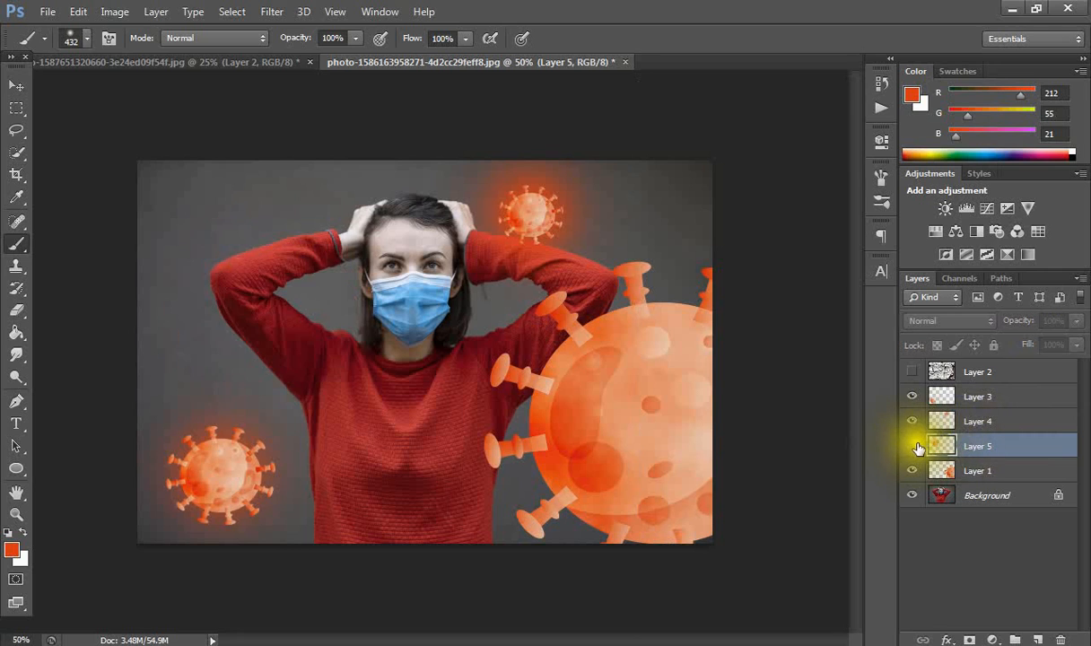
click(913, 446)
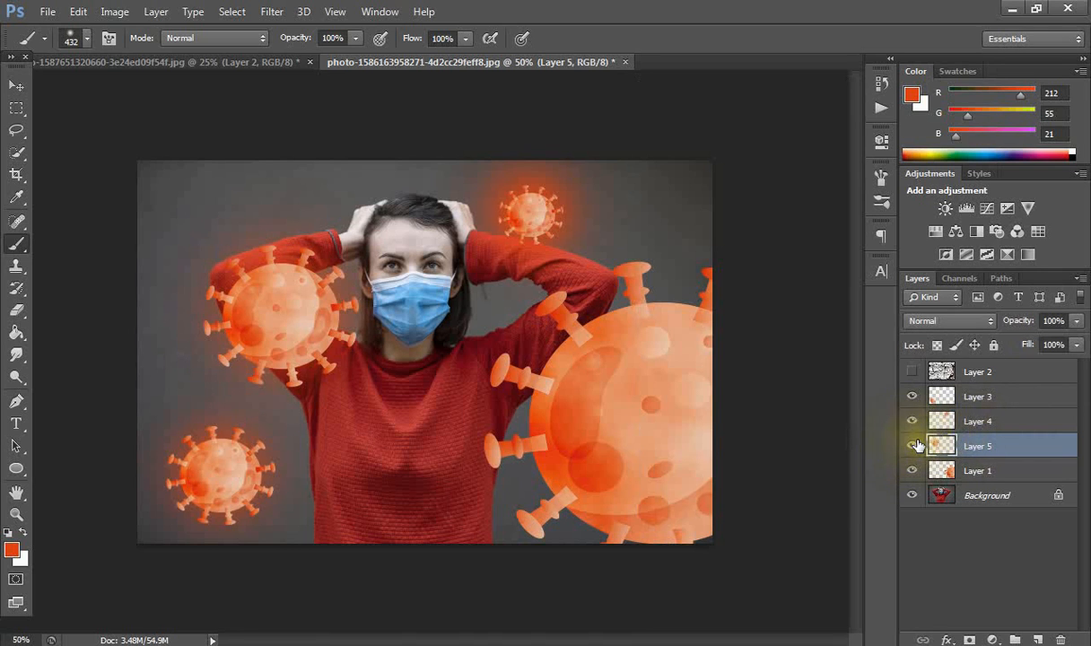
- Select Layer 1 with the large virus and add a new empty layer above it
click(913, 471)
click(914, 471)
click(966, 473)
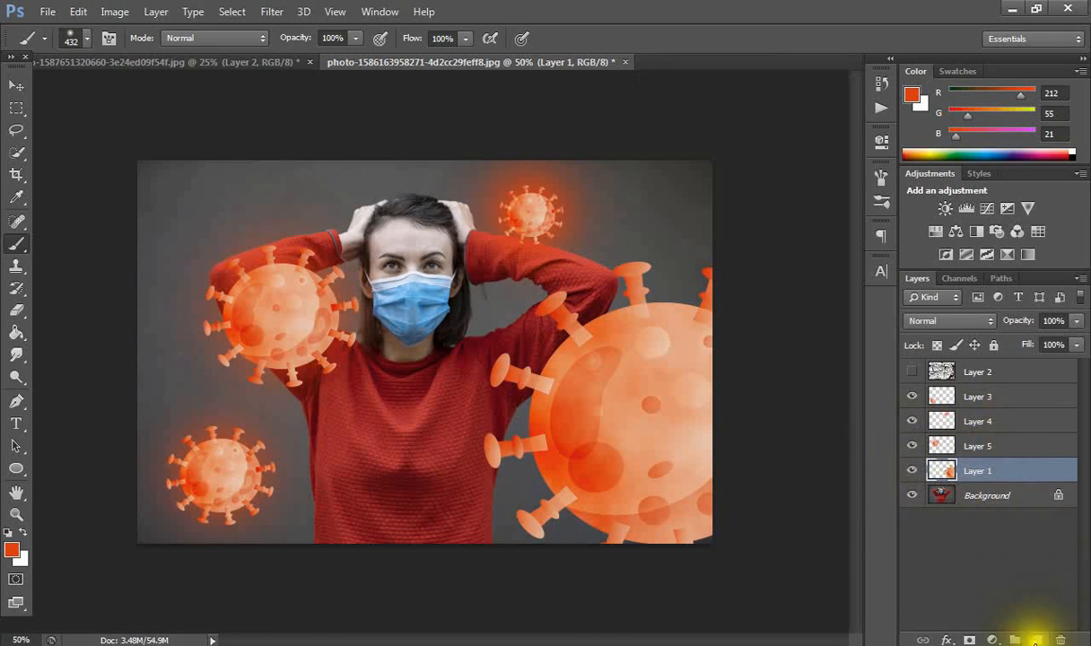
click(1037, 639)
- Set the soft brush size to 504 px and paint an orange-red glow over the large virus
right_click(585, 396)
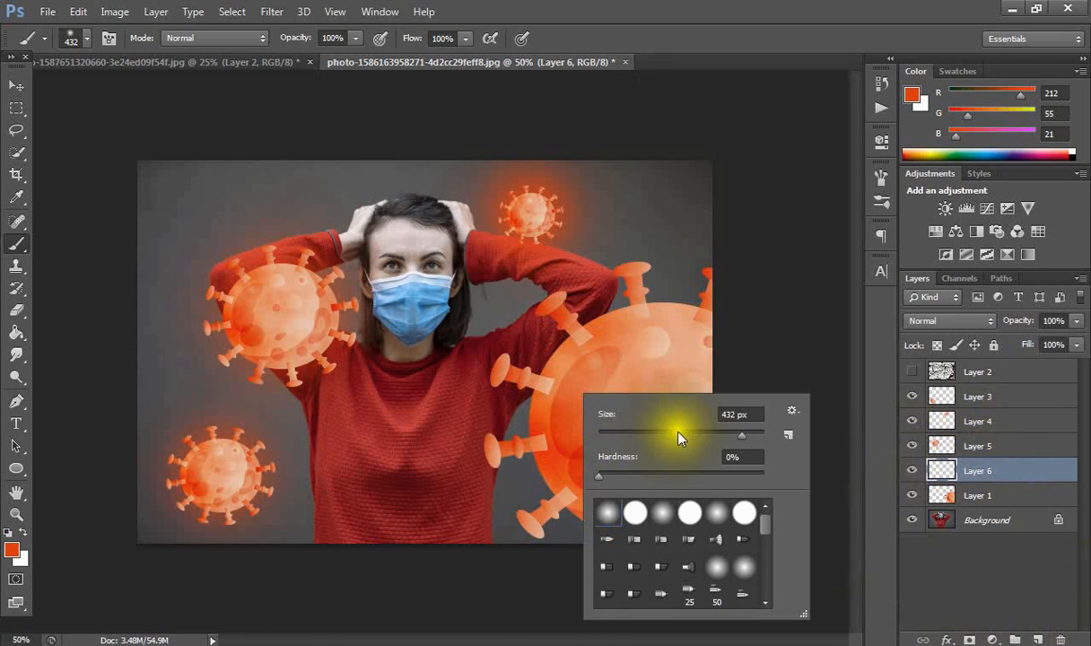
click(748, 435)
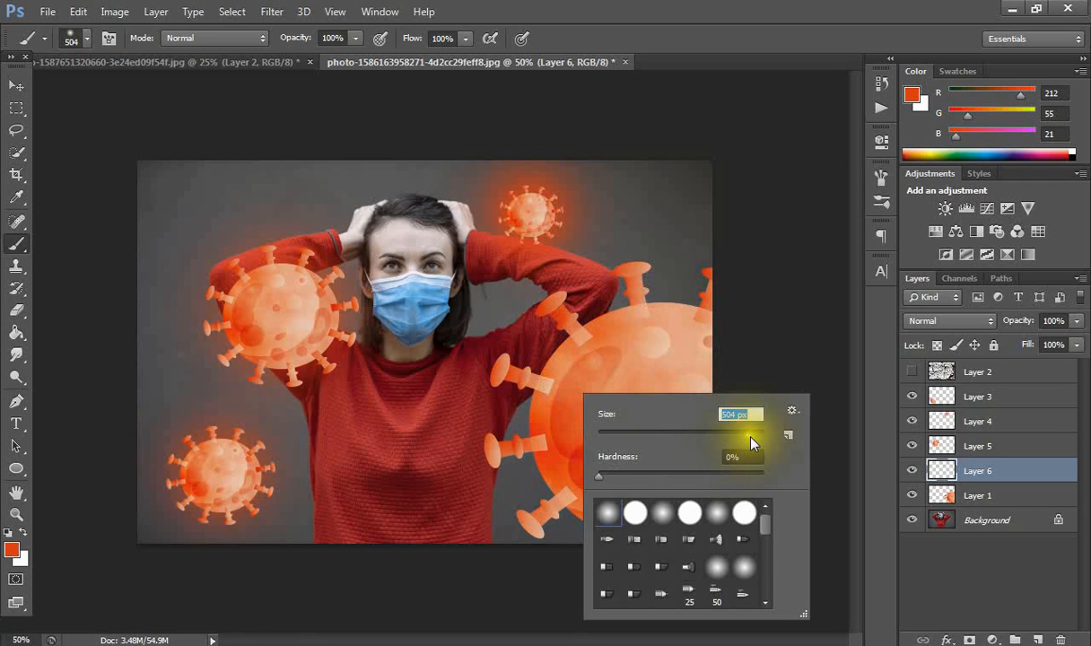
drag(751, 442, 759, 440)
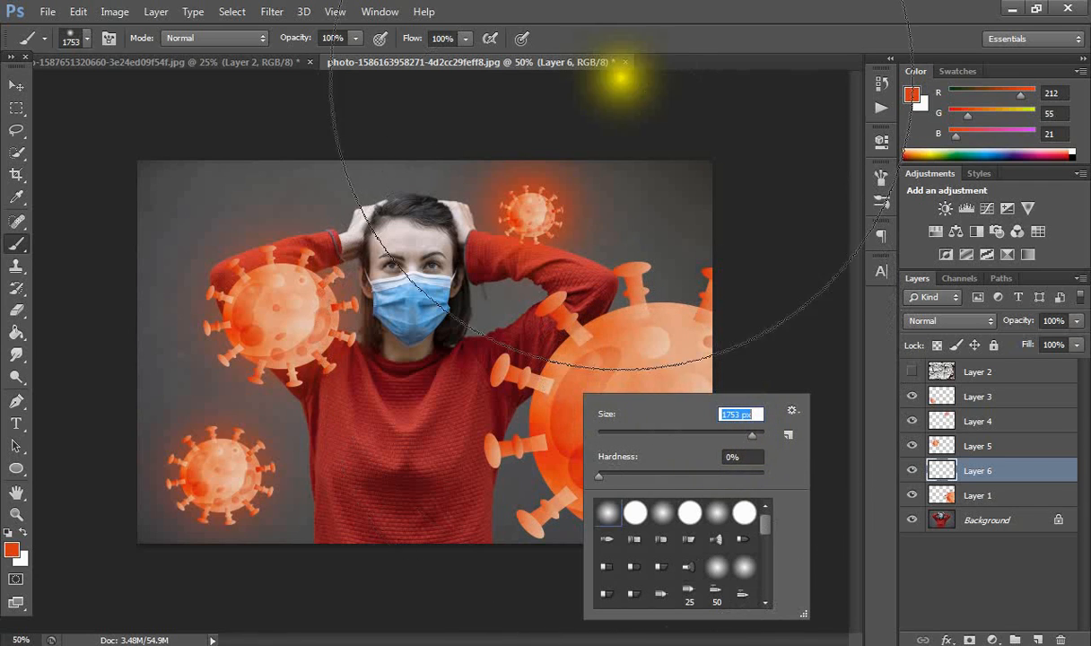
click(695, 7)
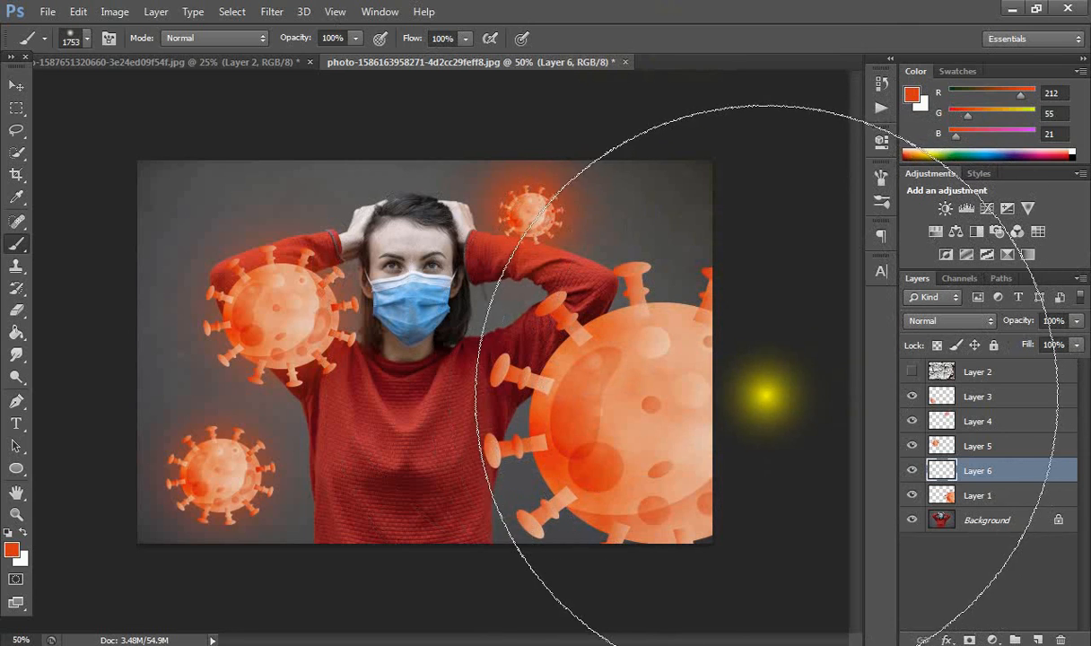
right_click(585, 293)
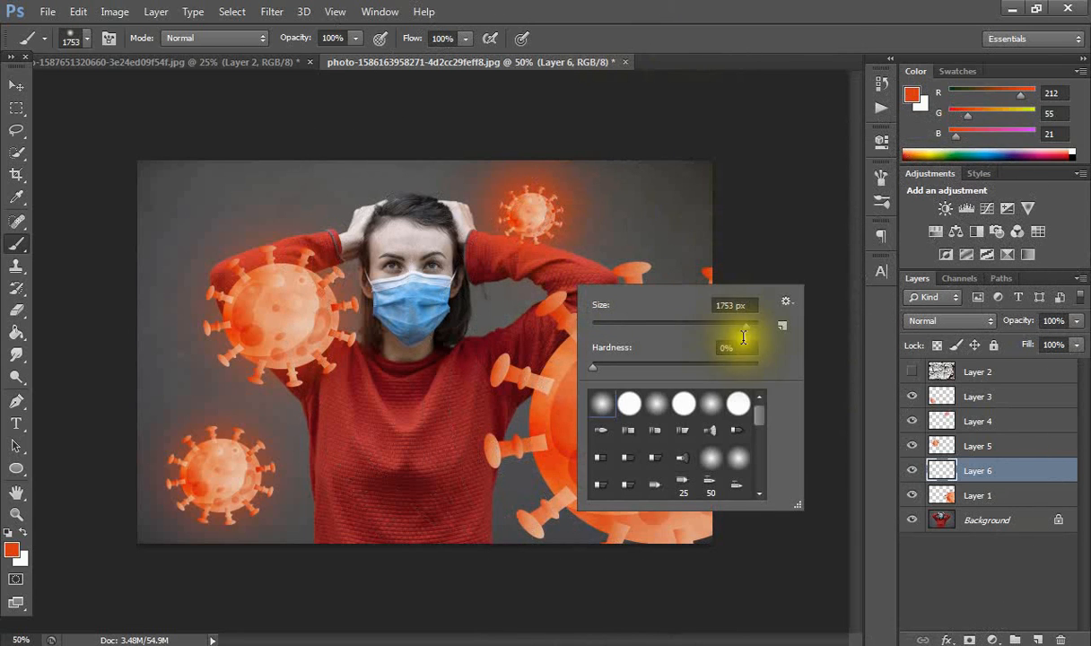
drag(749, 329, 742, 325)
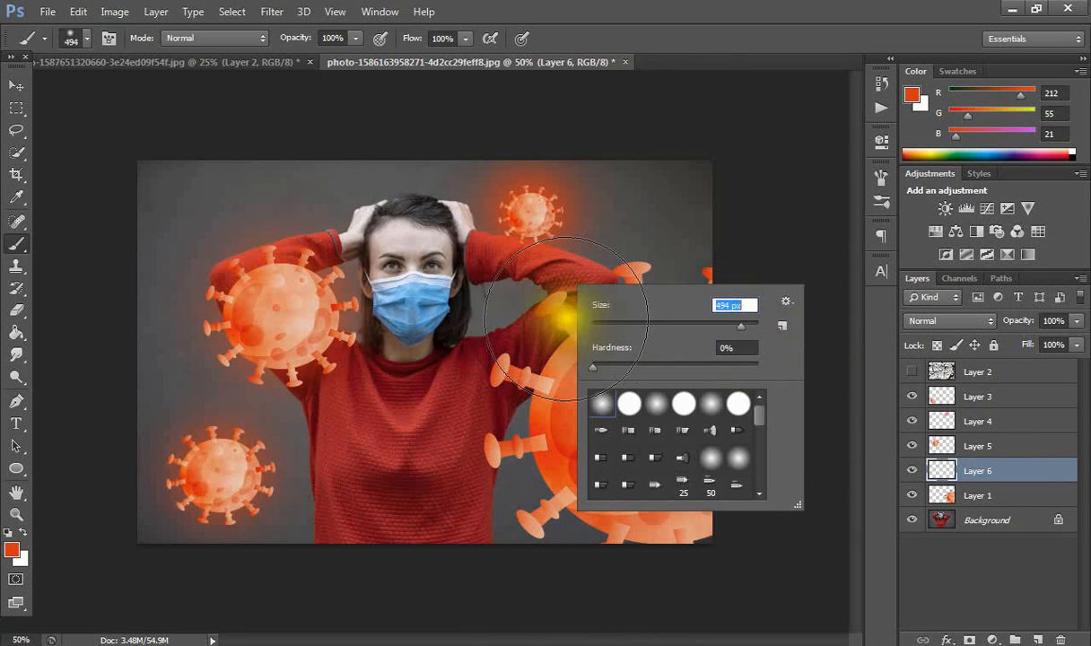
drag(743, 328, 748, 327)
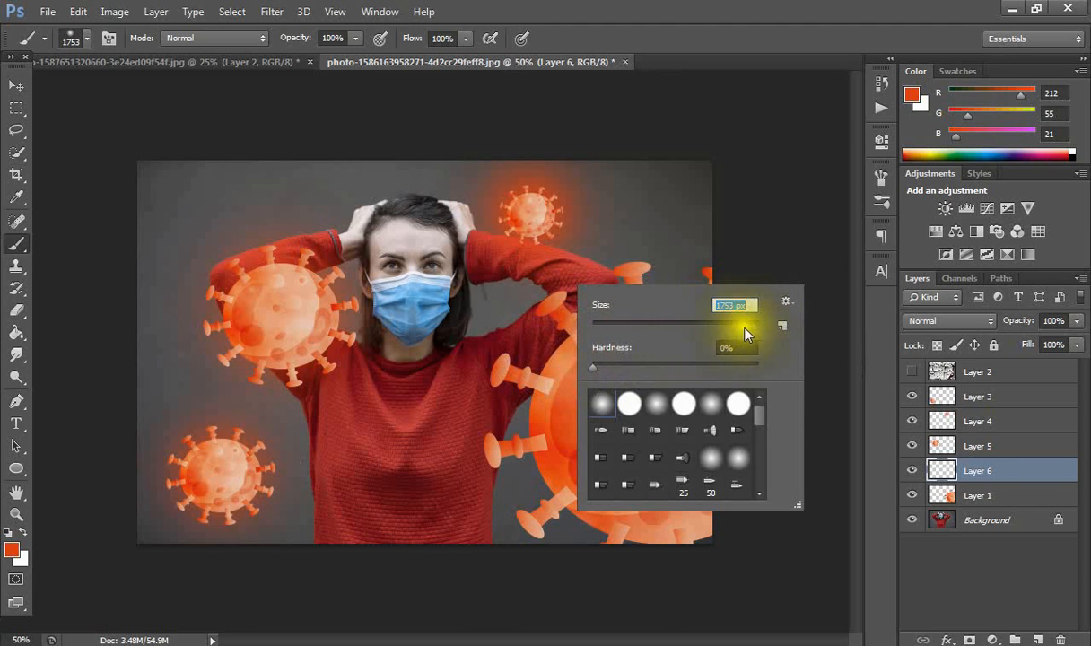
drag(745, 328, 742, 328)
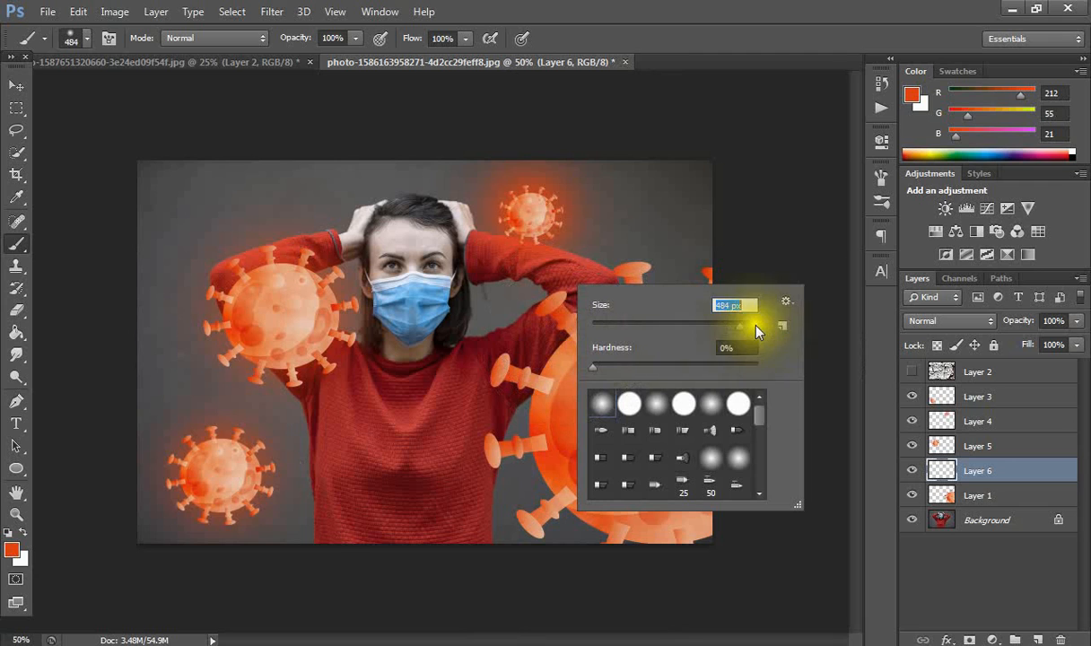
drag(741, 328, 744, 330)
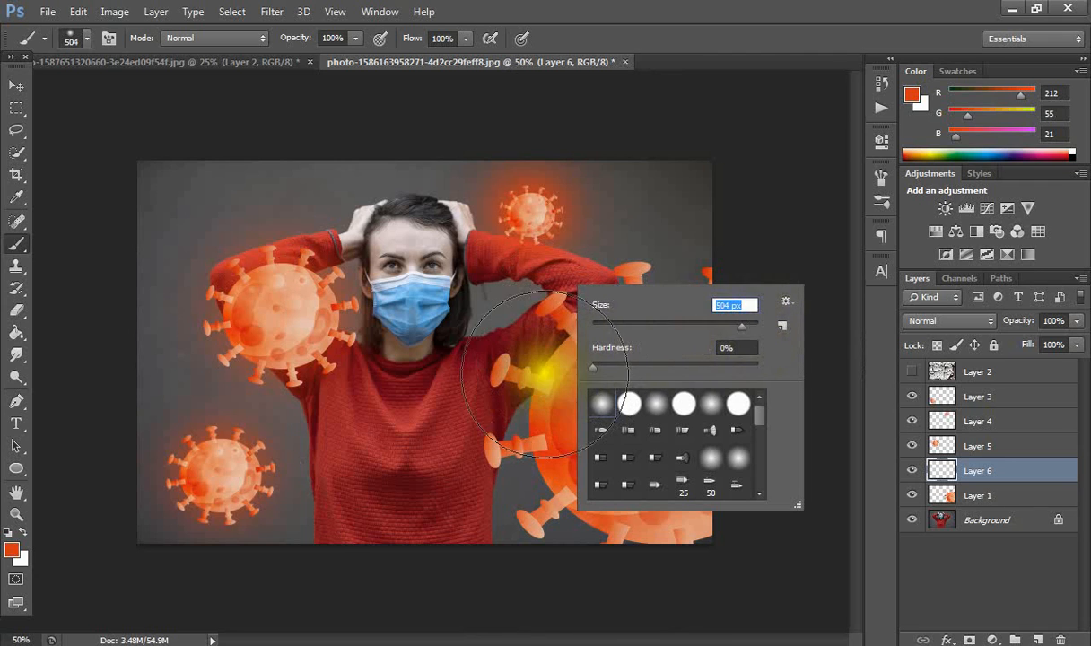
click(753, 6)
mouse_move(705, 400)
mouse_down()
mouse_move(671, 330)
mouse_move(605, 367)
mouse_move(579, 447)
mouse_move(621, 479)
mouse_move(660, 488)
mouse_move(621, 494)
mouse_move(751, 497)
mouse_up()
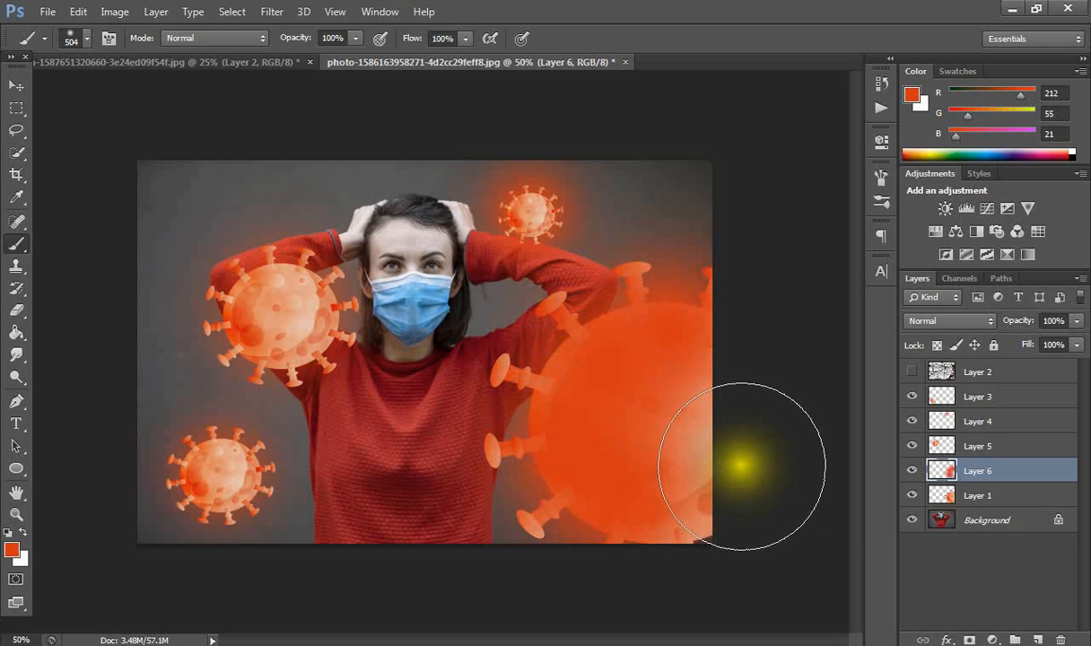
- Move the new glow layer beneath the large virus layer and merge the virus down into it
drag(974, 484, 956, 503)
right_click(991, 467)
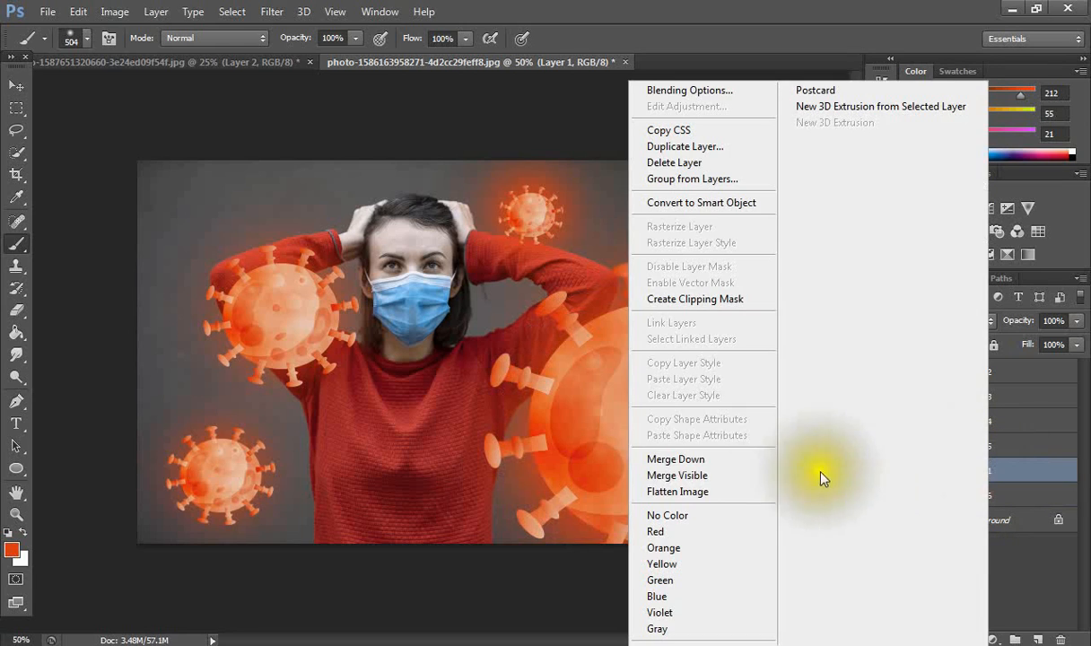
click(721, 459)
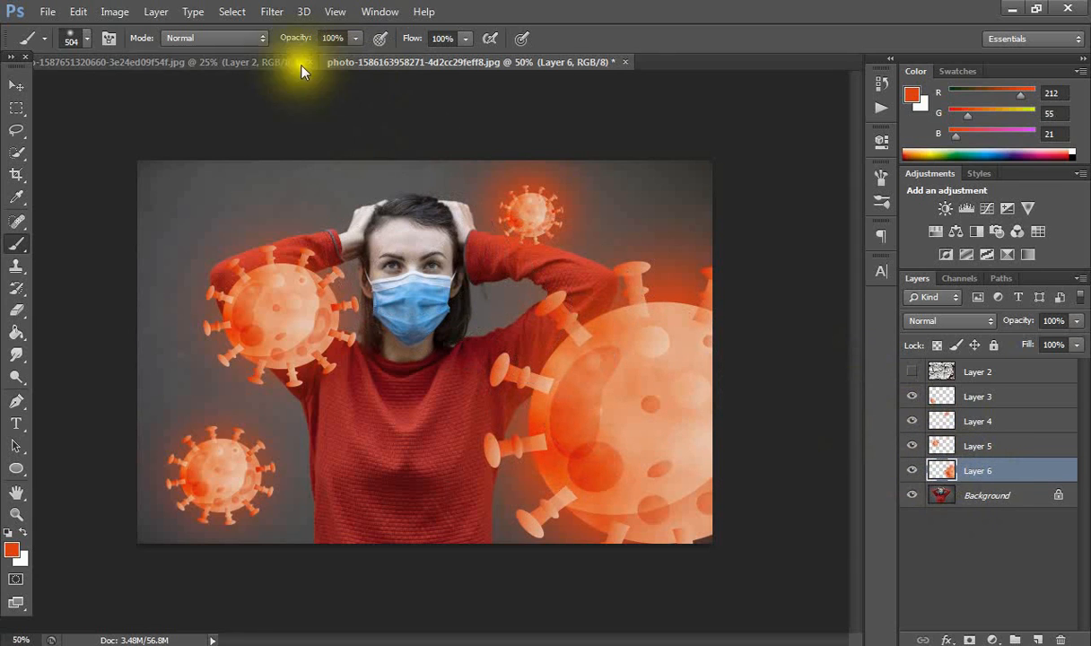
- Apply a Gaussian Blur with a 9.4 pixel radius to the large virus on Layer 6
click(288, 15)
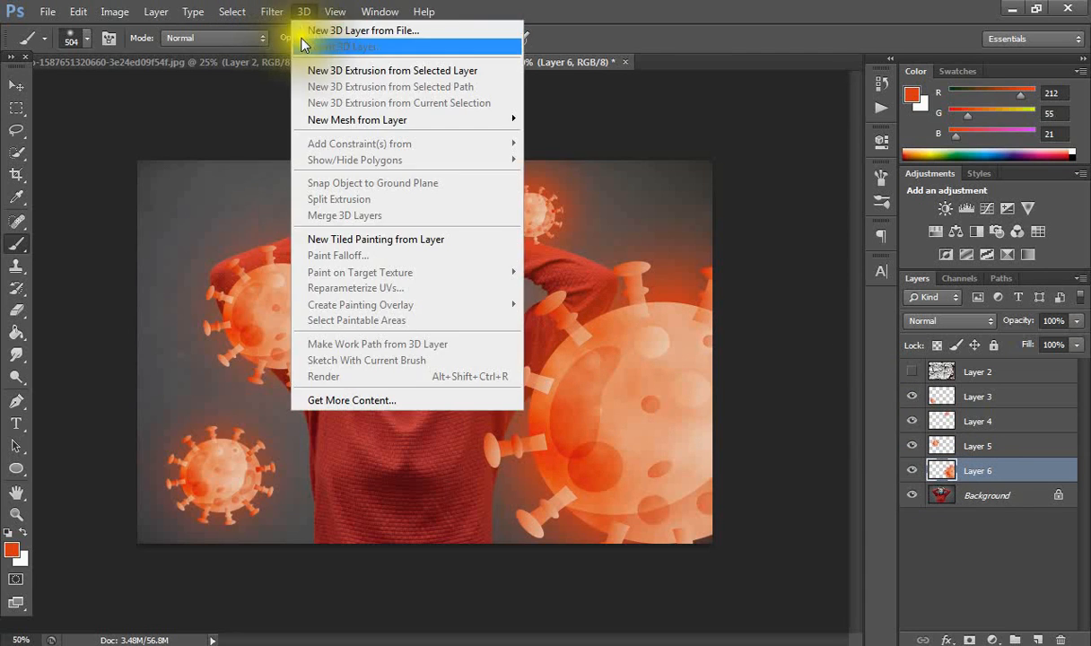
mouse_move(324, 183)
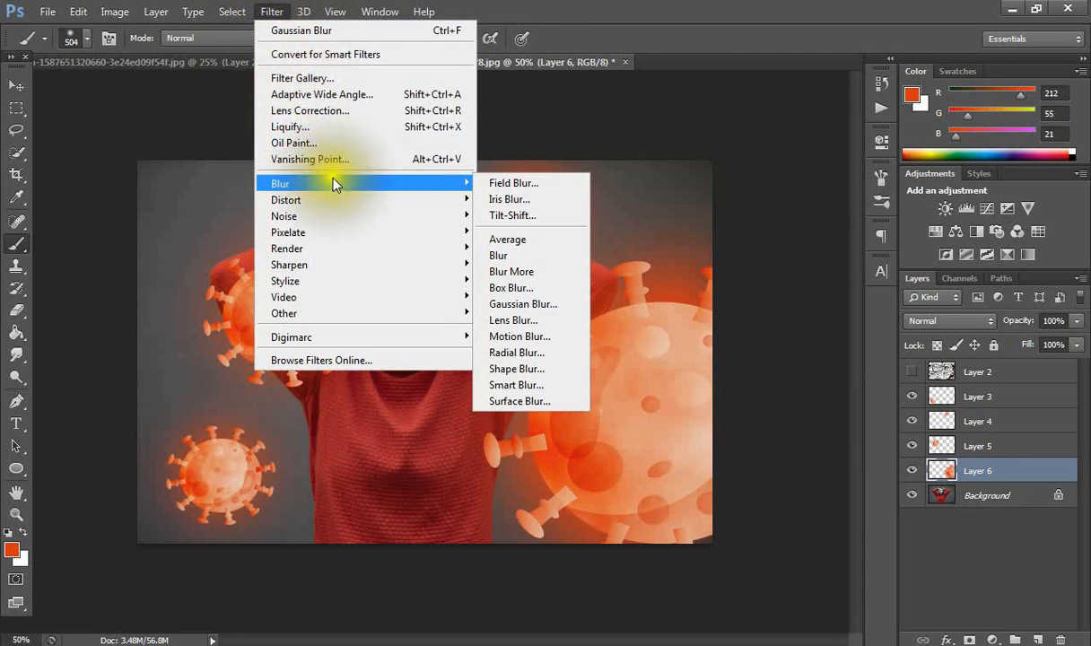
click(517, 305)
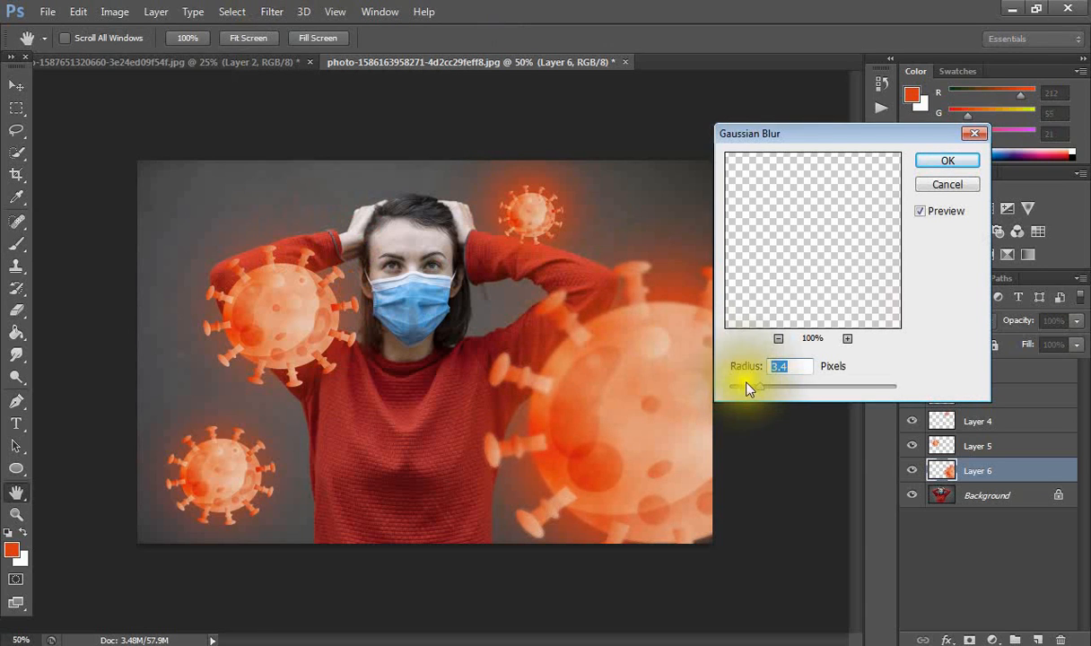
drag(760, 386, 774, 392)
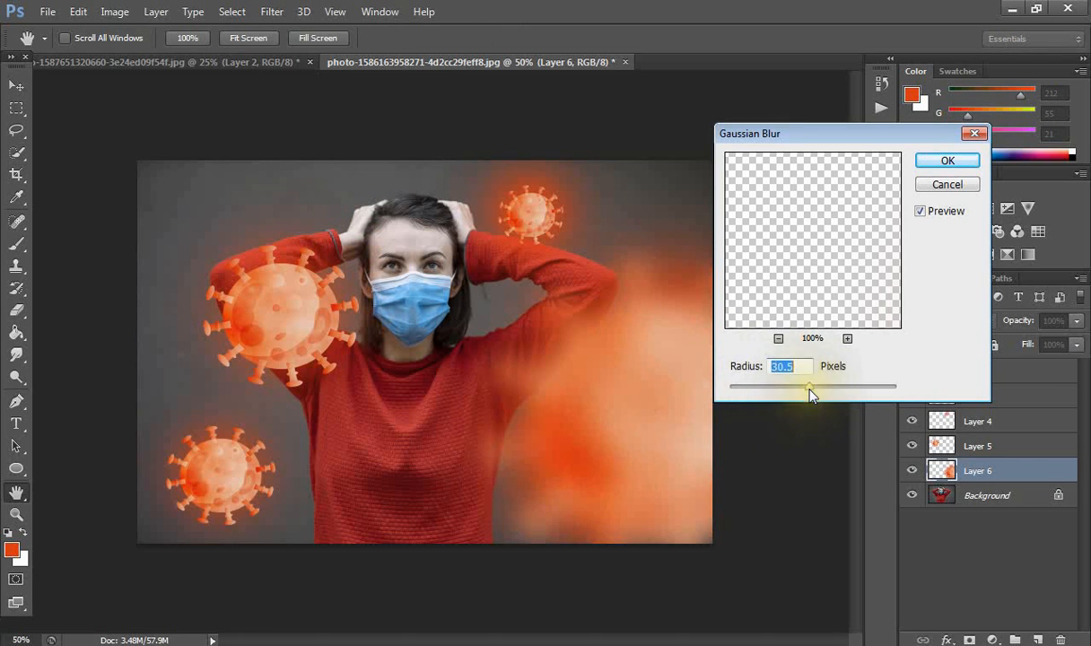
drag(779, 390, 796, 395)
click(940, 161)
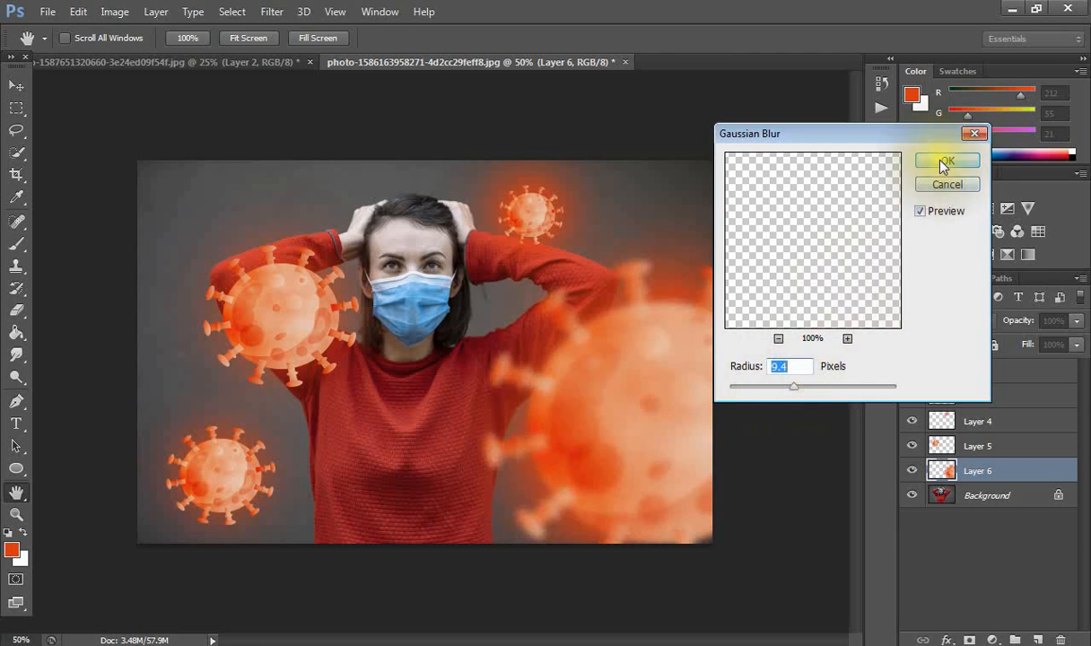
key(b)
- Apply a Gaussian Blur with a 6.6 pixel radius to the raised-arm virus on Layer 5
click(987, 446)
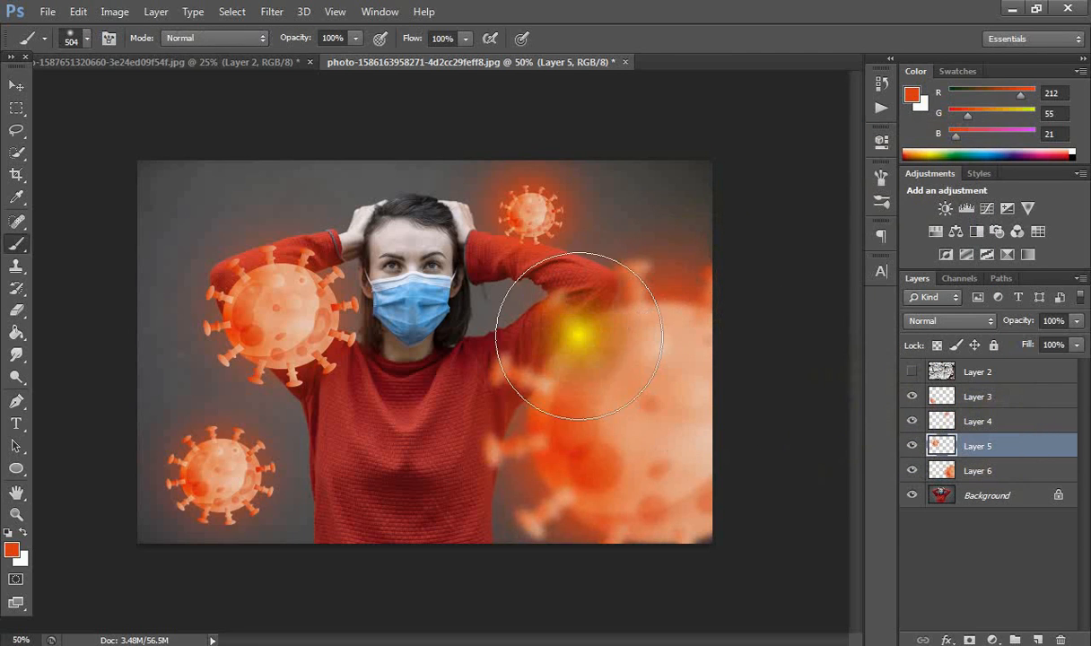
click(274, 11)
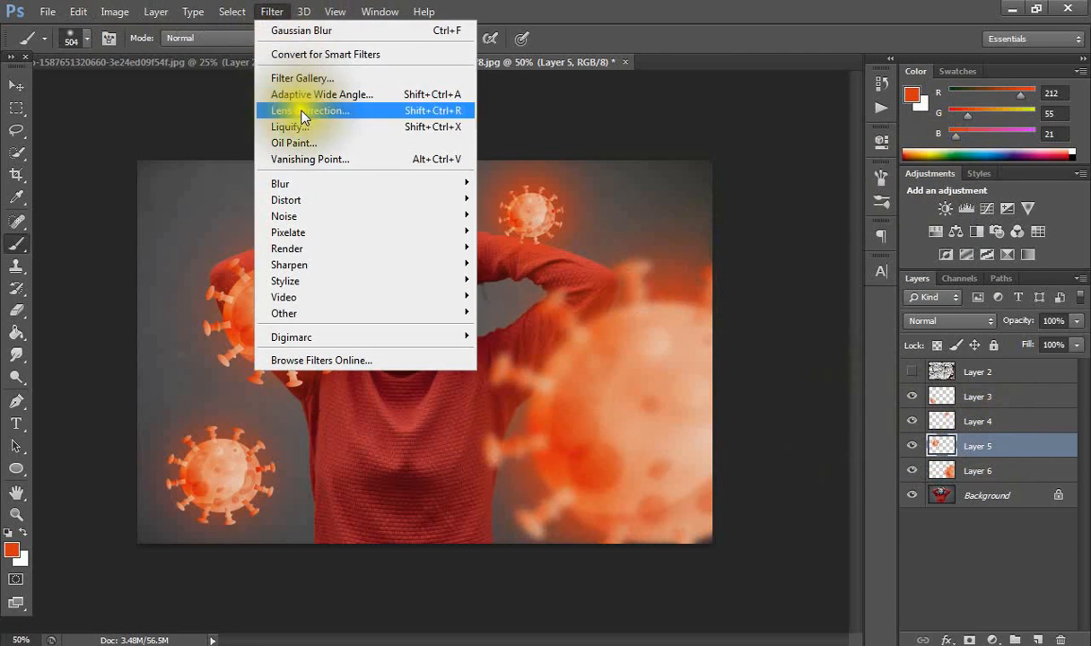
mouse_move(469, 187)
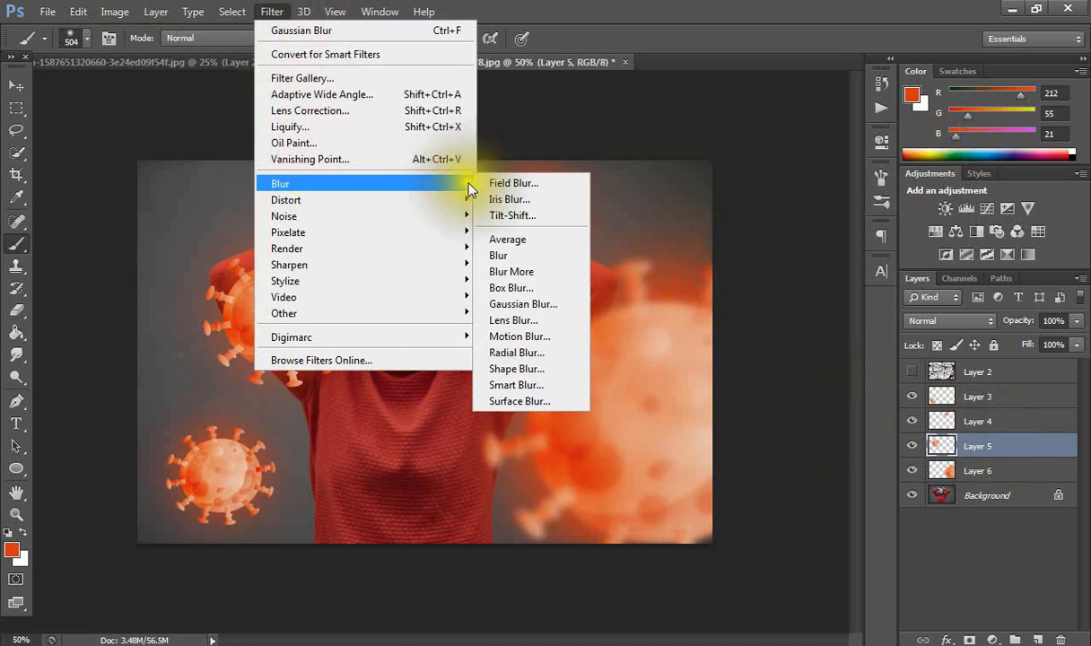
click(507, 304)
mouse_move(801, 391)
mouse_down()
mouse_move(764, 395)
mouse_move(819, 393)
mouse_move(781, 394)
mouse_up()
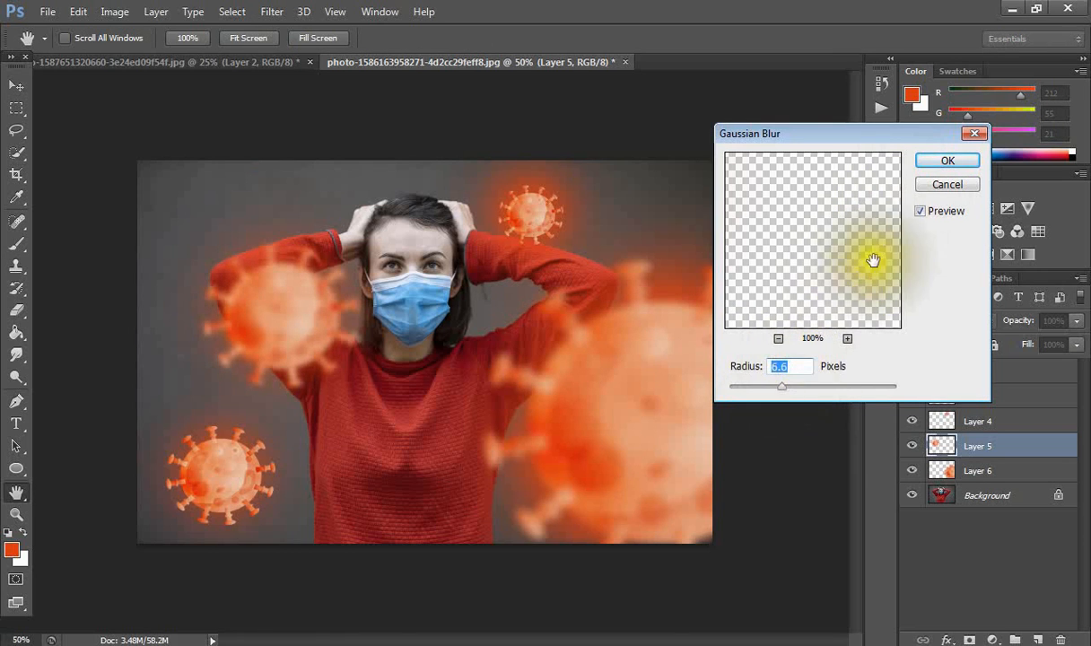
click(946, 161)
key(b)
- Apply a Gaussian Blur with a 5.3 pixel radius to the small virus beside the head on Layer 4
click(977, 421)
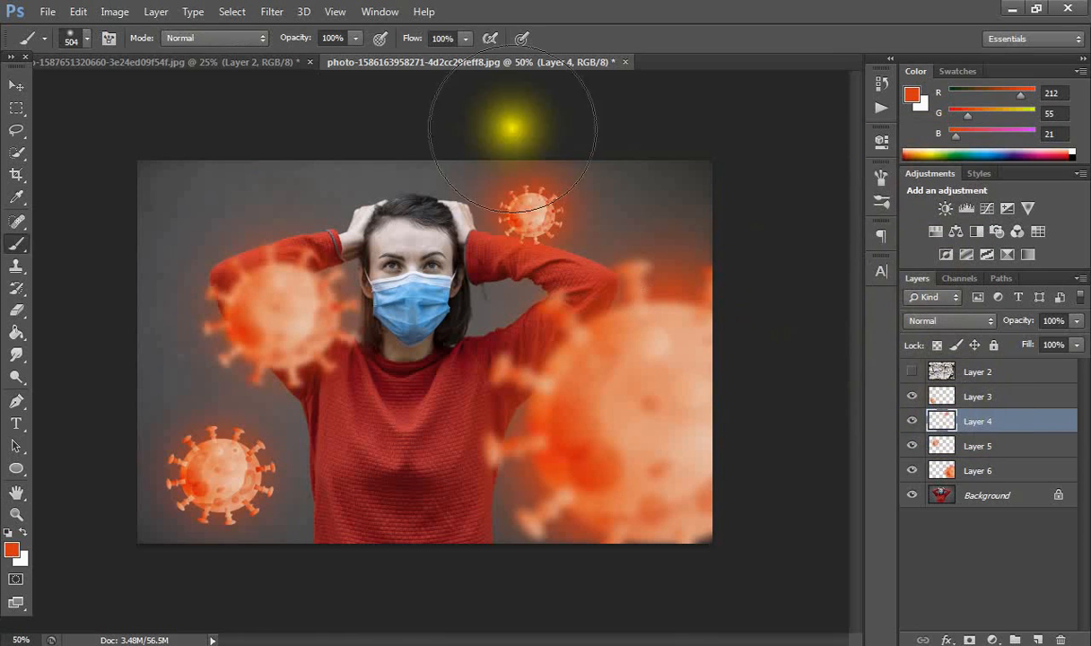
click(271, 11)
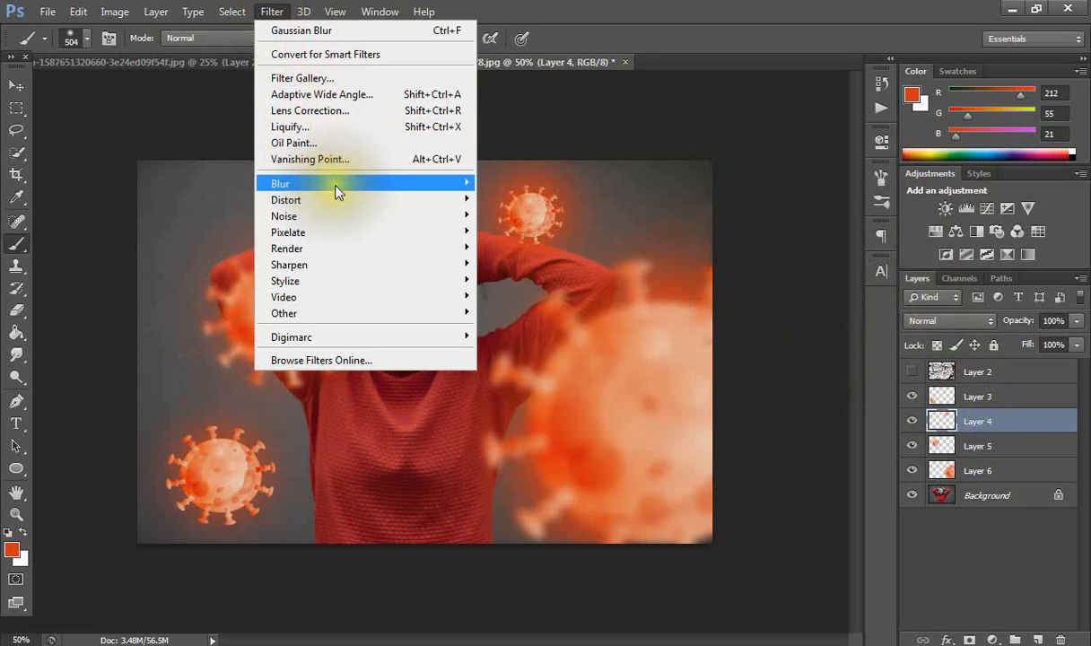
mouse_move(338, 191)
click(492, 312)
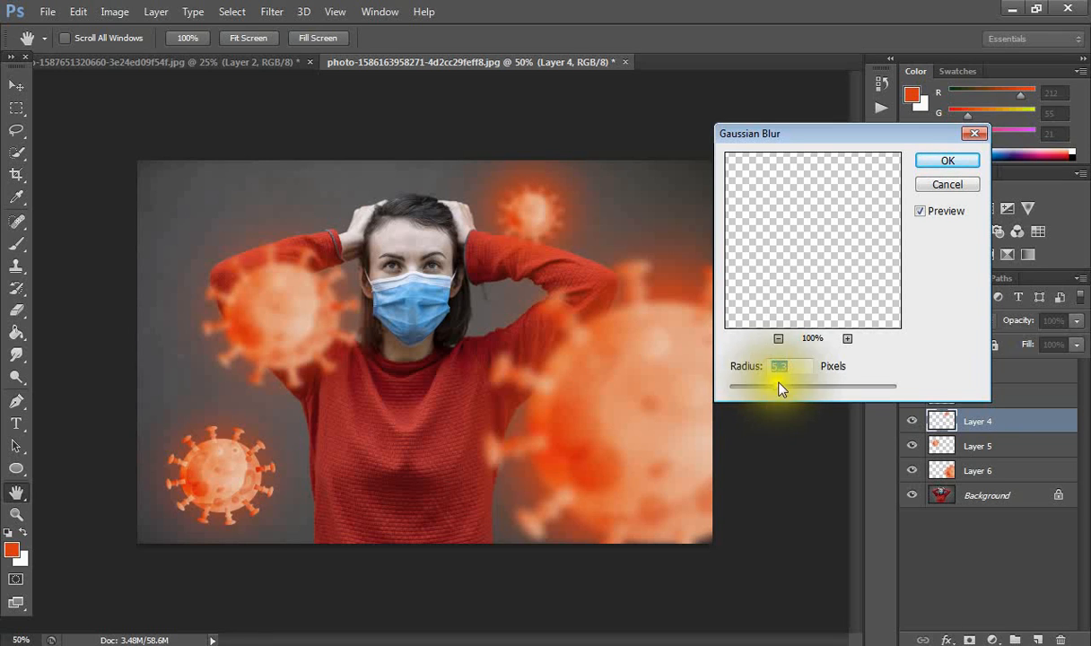
click(949, 158)
key(b)
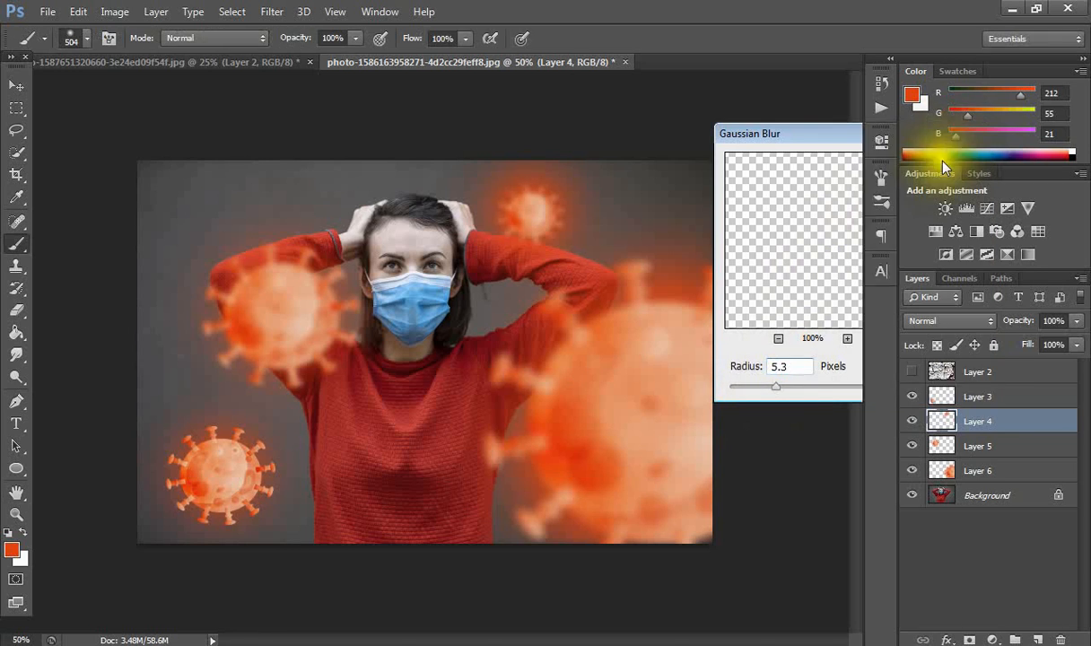
- Select Layer 3 with the virus near the lower corner and apply a Gaussian Blur with a 5.3 pixel radius
click(910, 400)
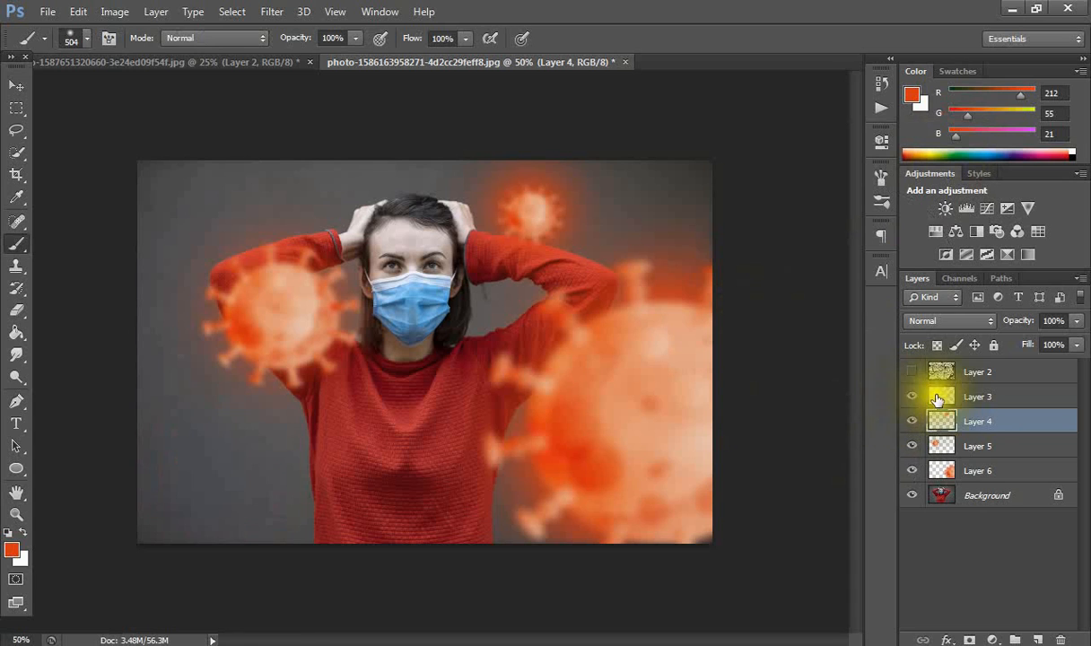
click(909, 396)
click(965, 396)
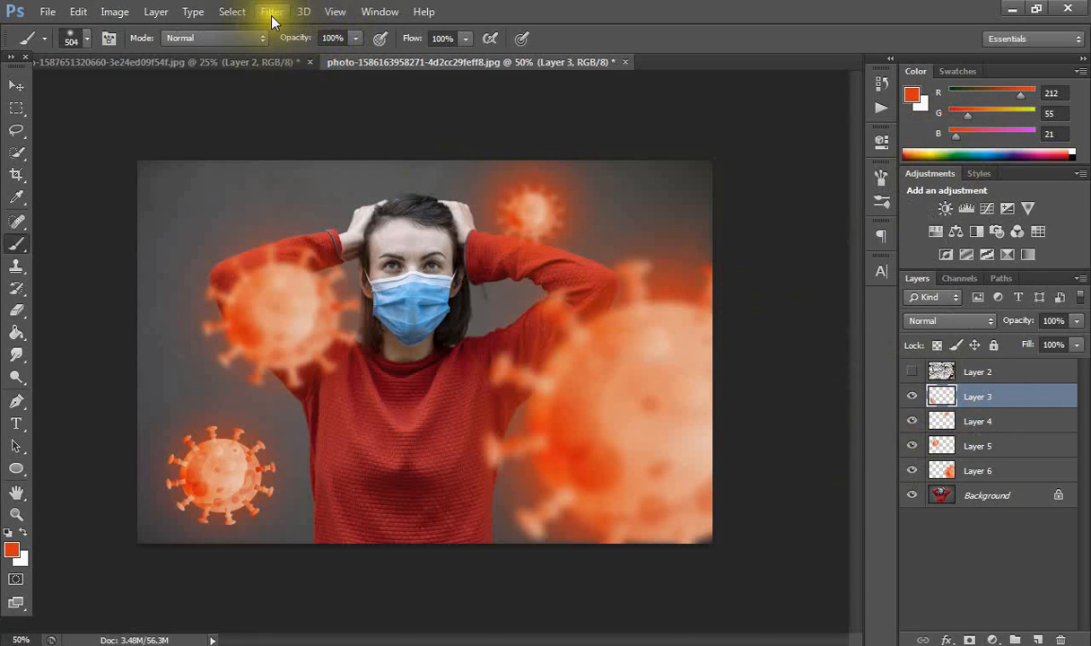
click(272, 12)
click(502, 304)
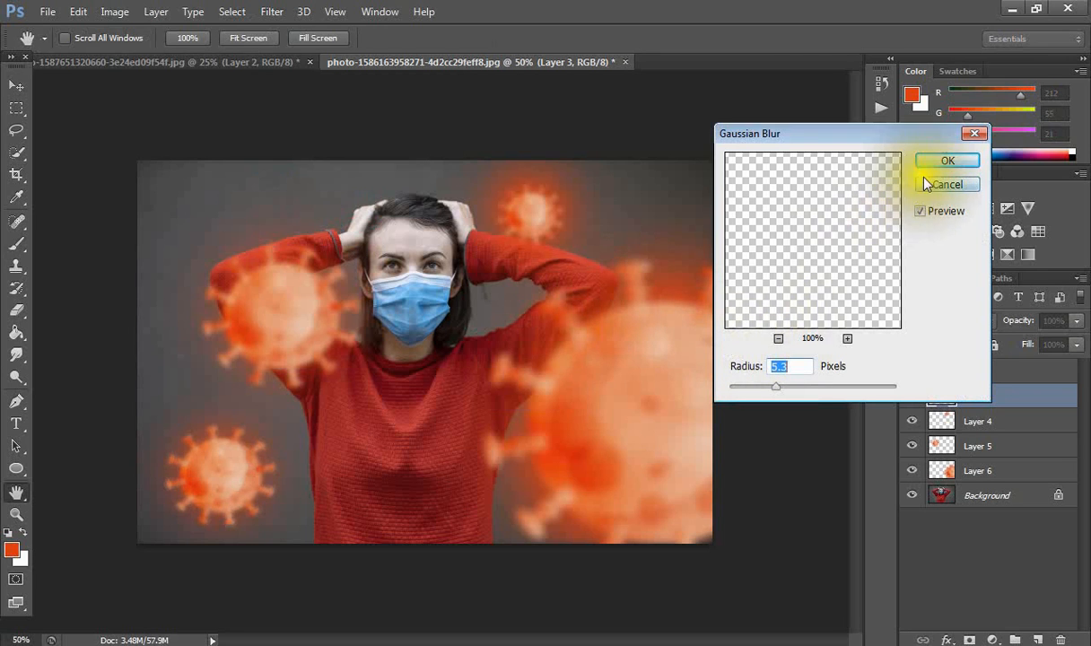
click(945, 163)
key(b)
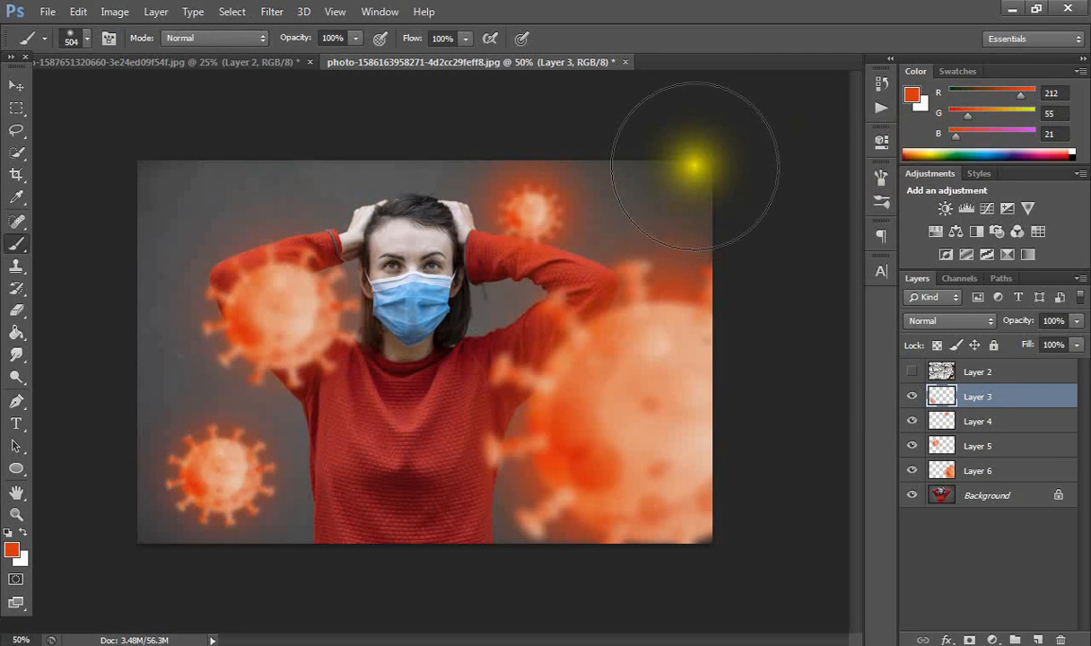
- Make the cracked texture on Layer 2 visible and select that layer for moving
click(912, 372)
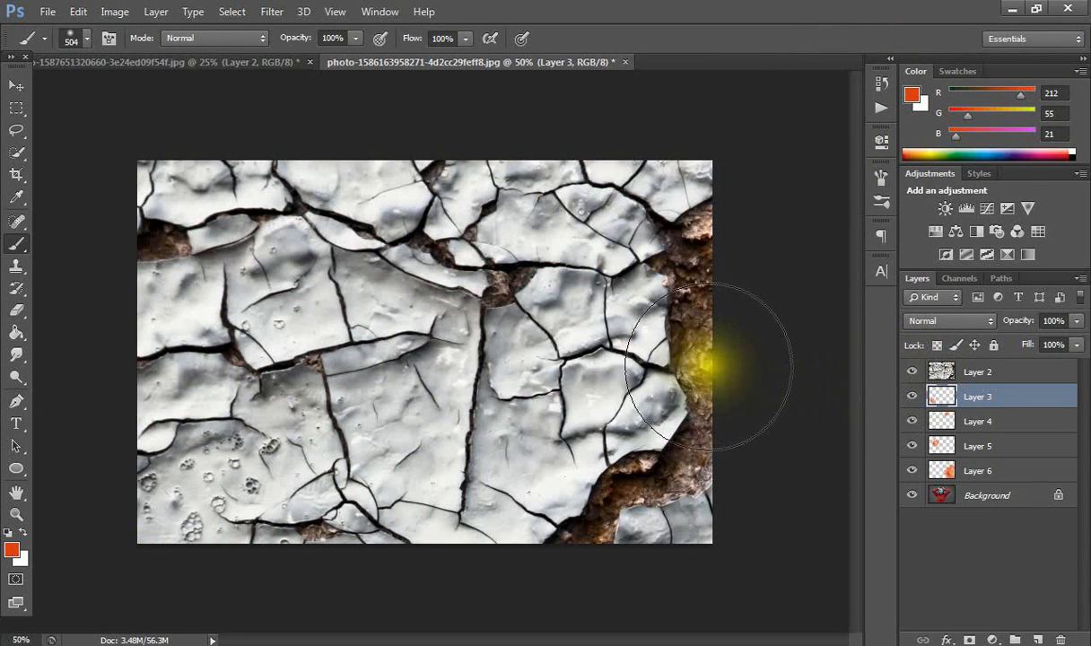
click(982, 375)
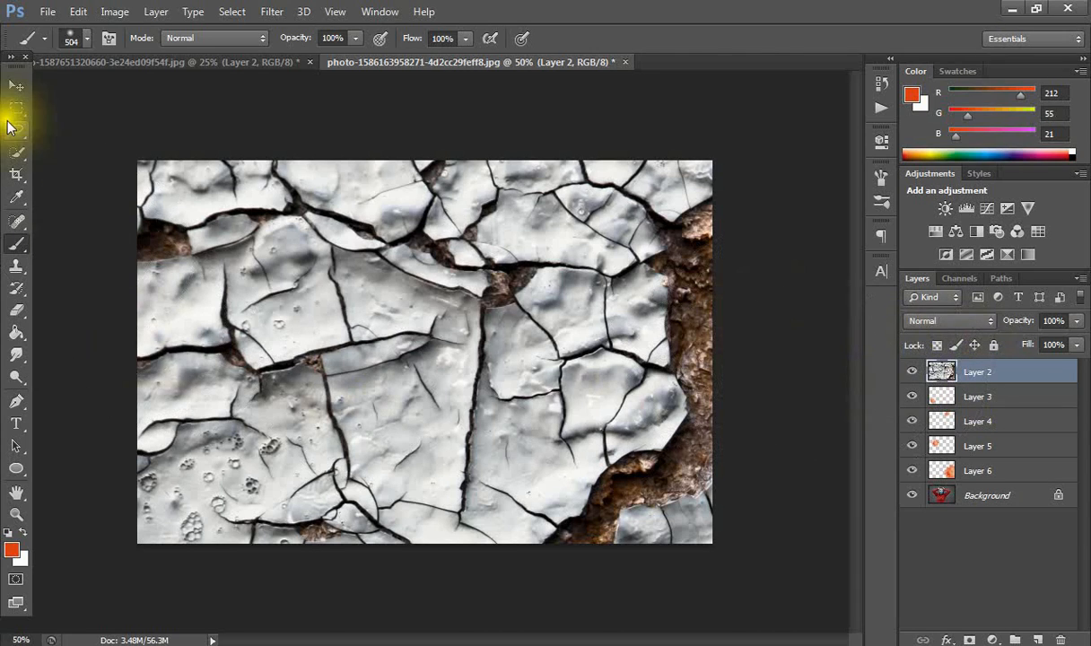
click(15, 85)
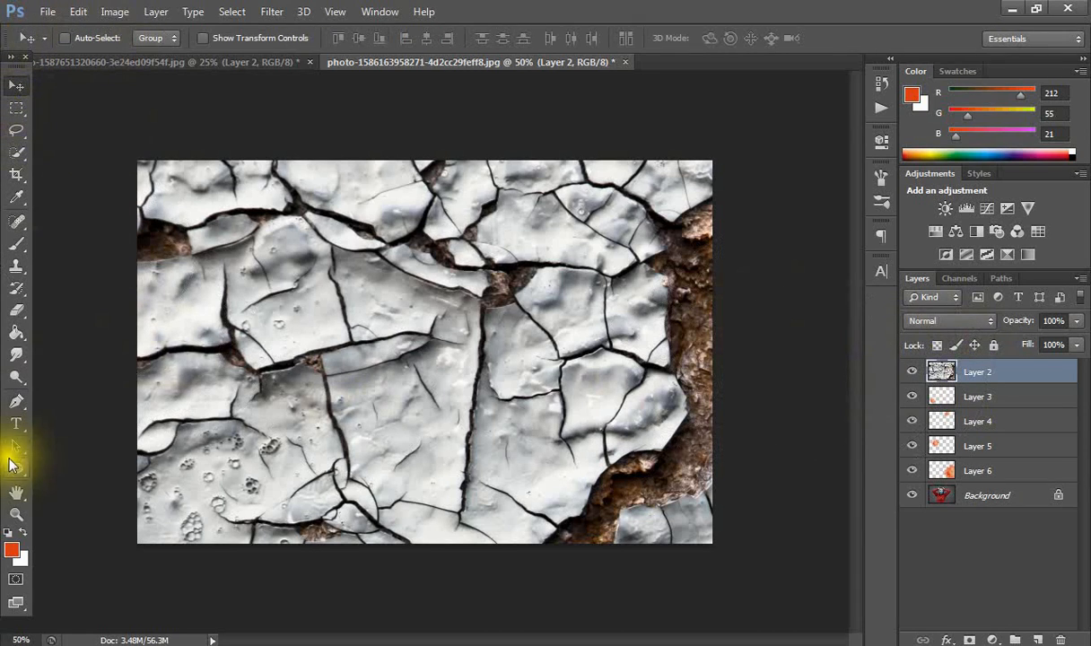
- Scale Layer 2's cracked texture down to about 21% with Free Transform and move it over the woman
click(16, 514)
click(87, 38)
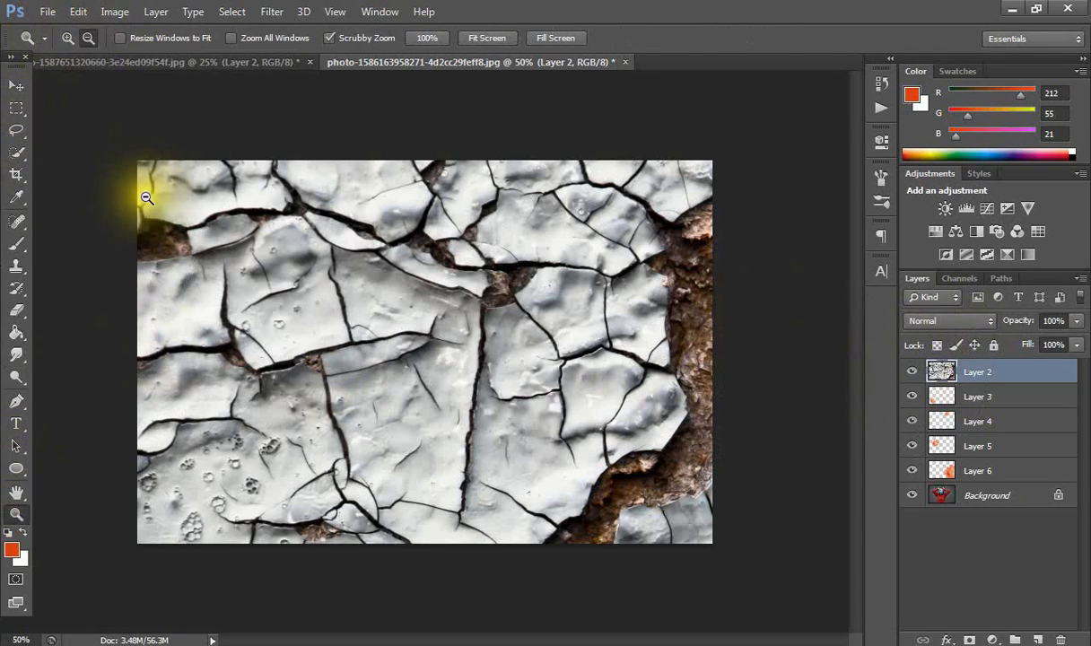
click(141, 183)
click(80, 11)
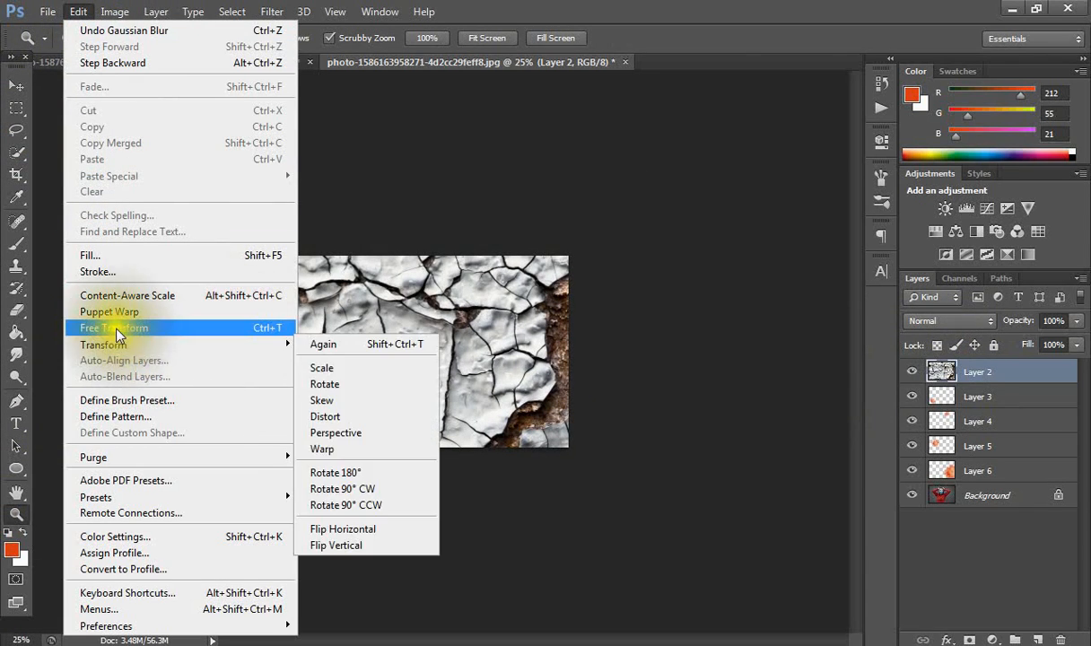
click(275, 332)
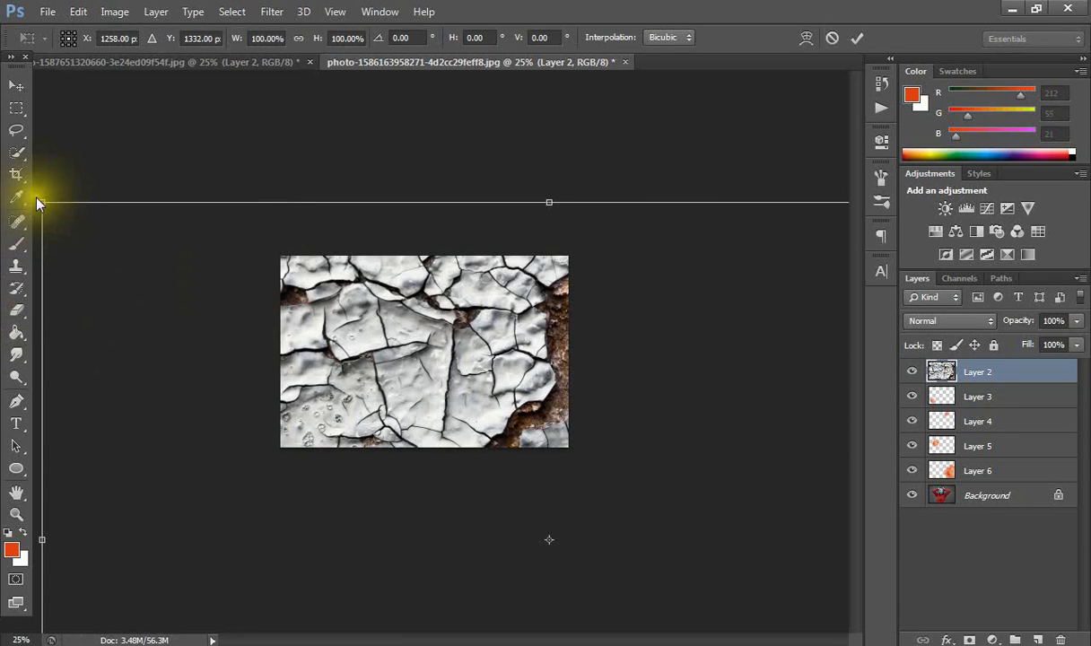
drag(45, 203, 470, 430)
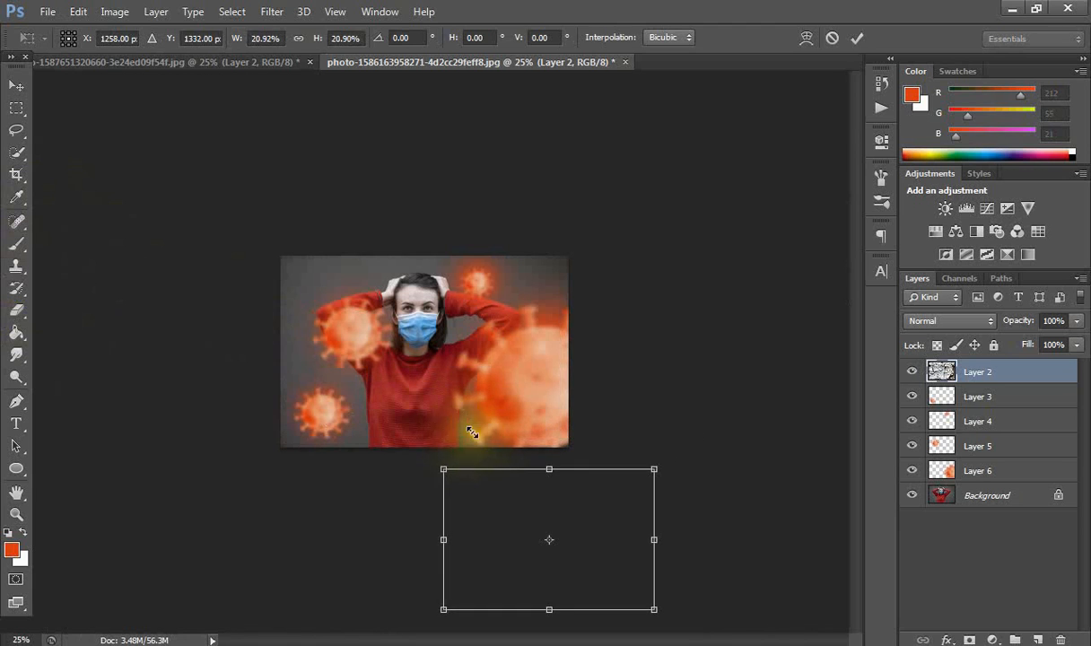
drag(487, 504, 419, 306)
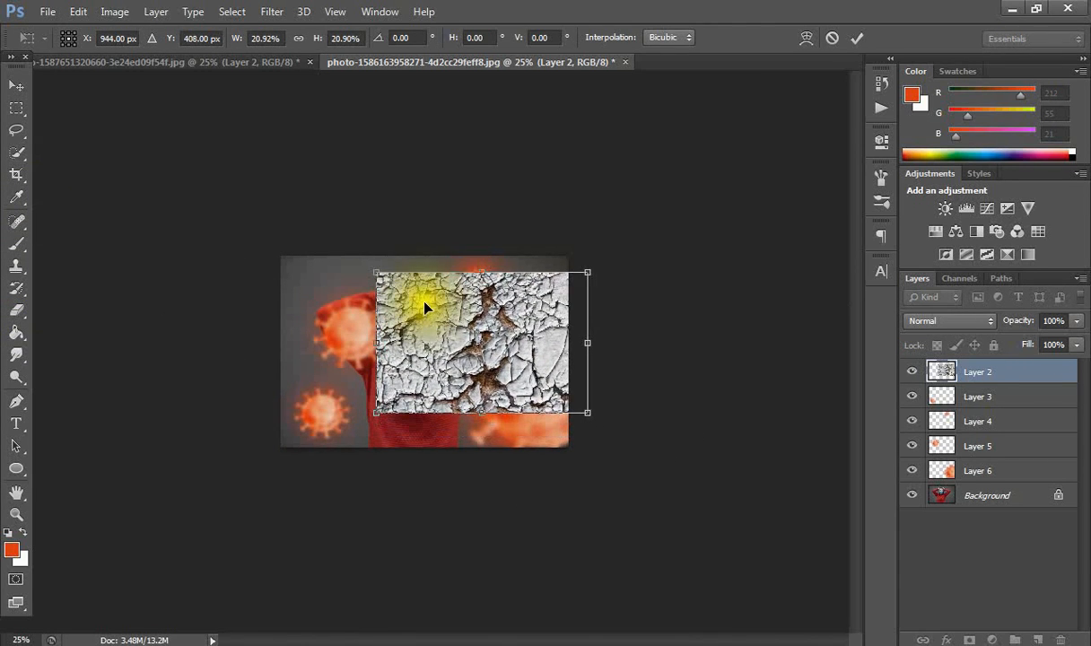
key(Return)
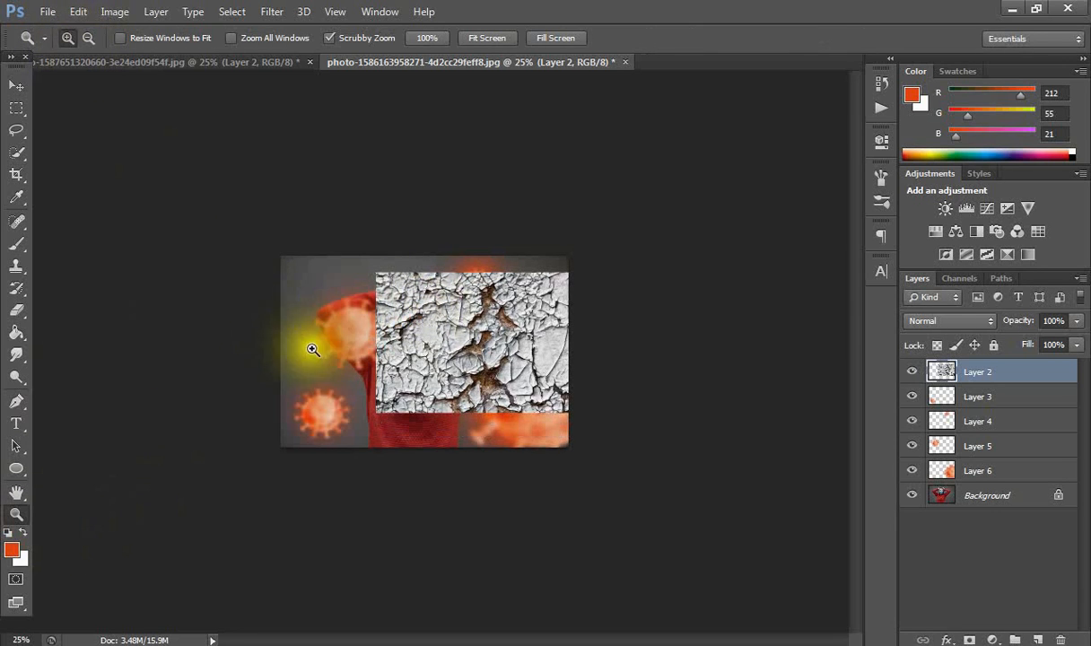
- Lower Layer 2's opacity to 25% so the woman's face shows through the texture
click(421, 345)
click(422, 347)
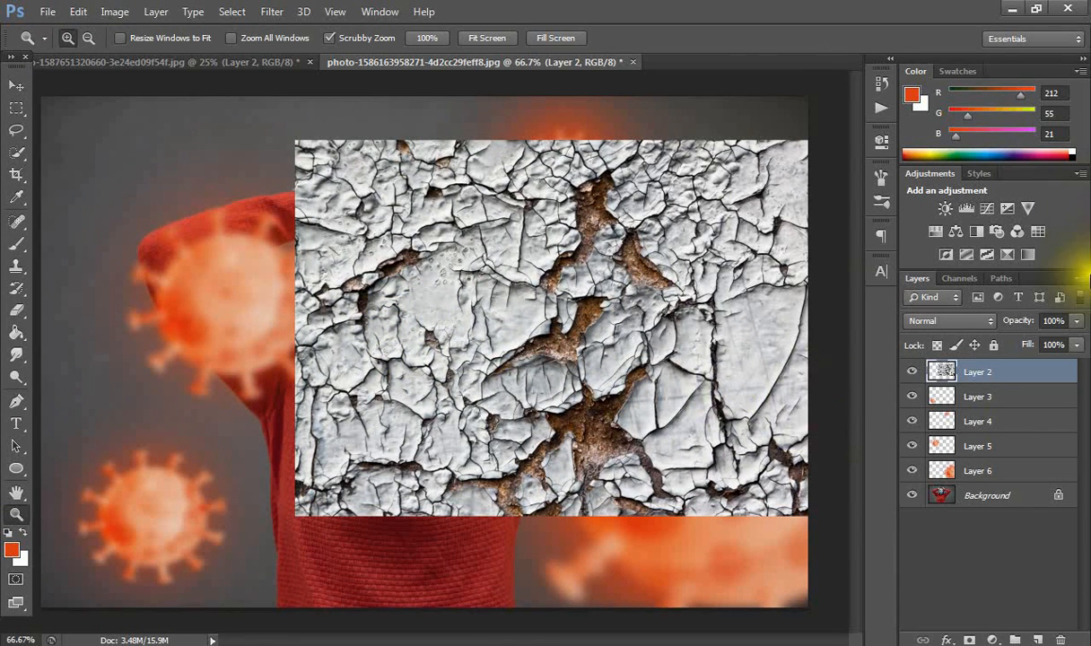
drag(1062, 345, 1046, 346)
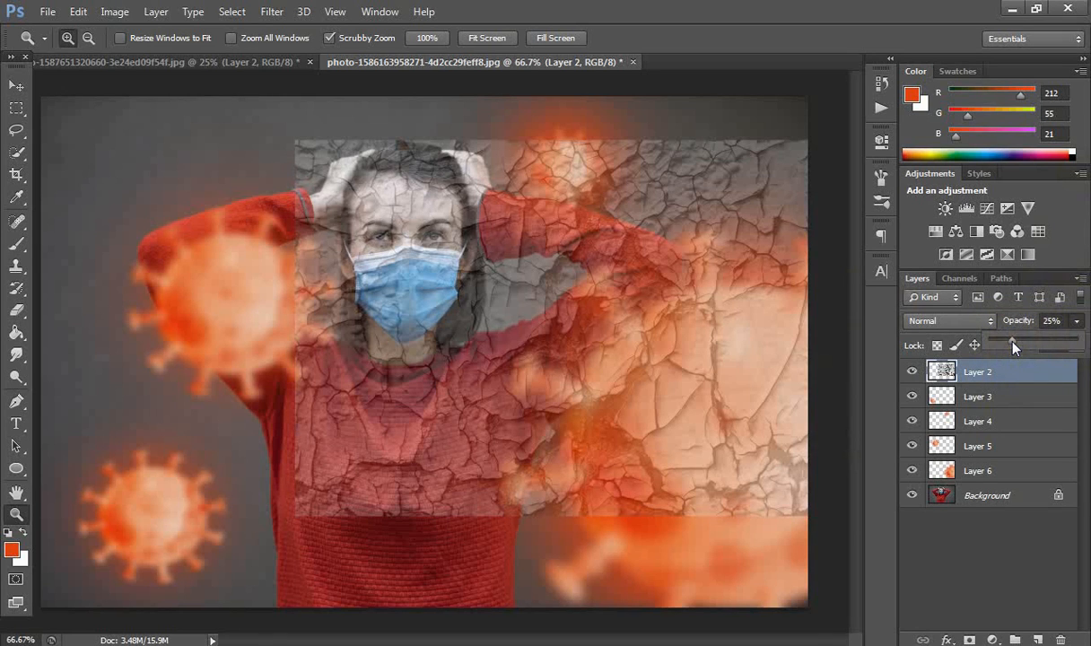
click(968, 351)
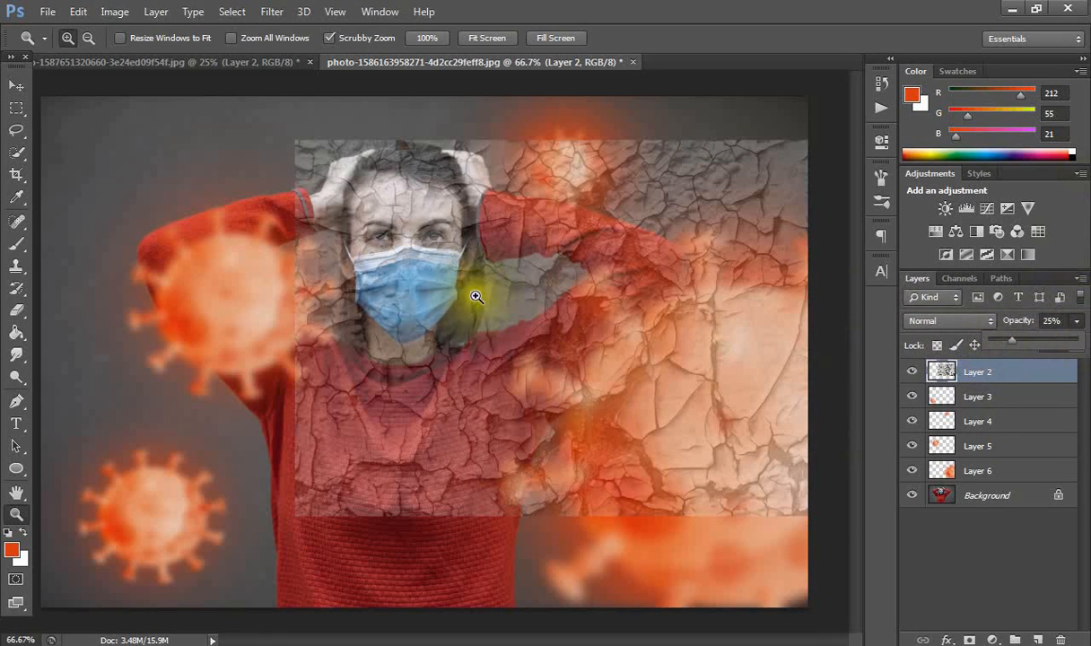
- Shift the cracked texture into place over the woman's face and restore Layer 2's opacity to 100%
click(24, 110)
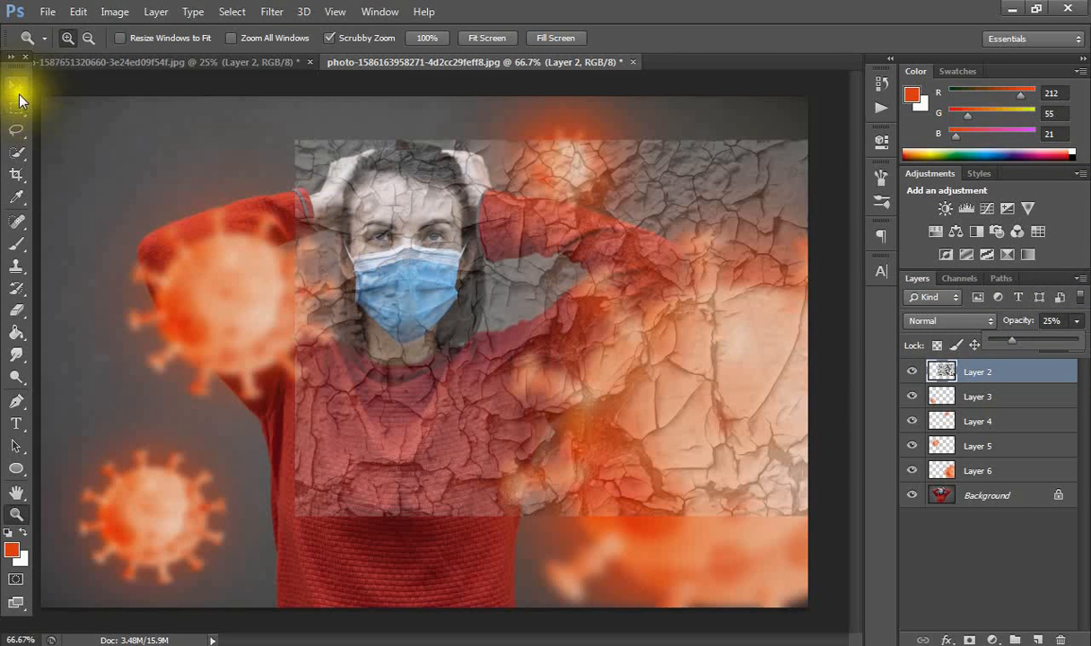
drag(365, 251, 411, 276)
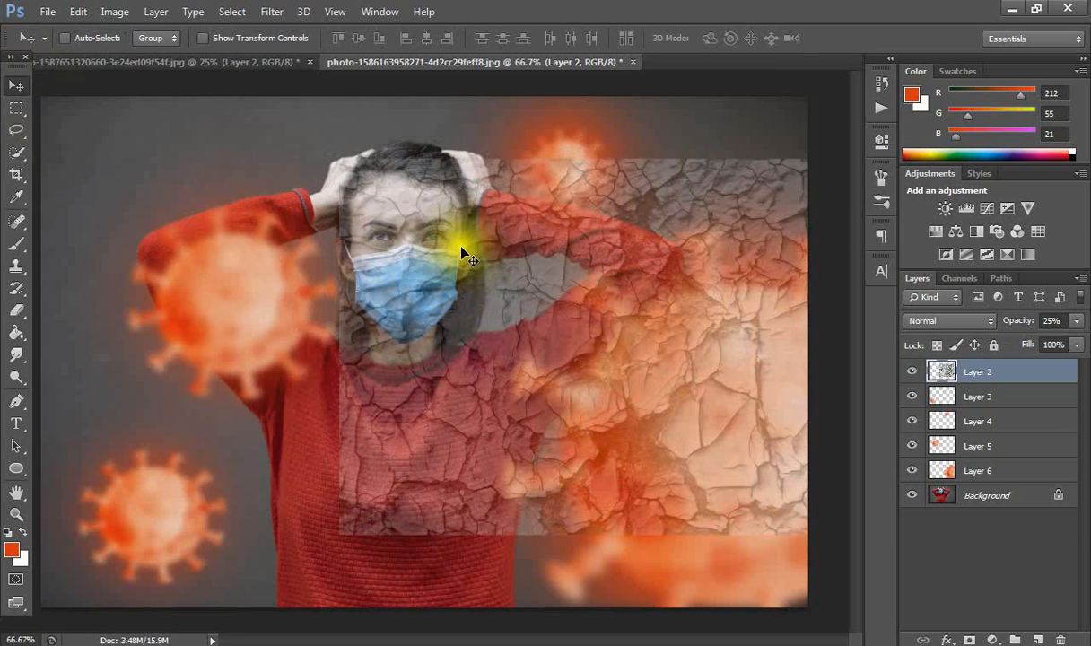
drag(461, 249, 455, 248)
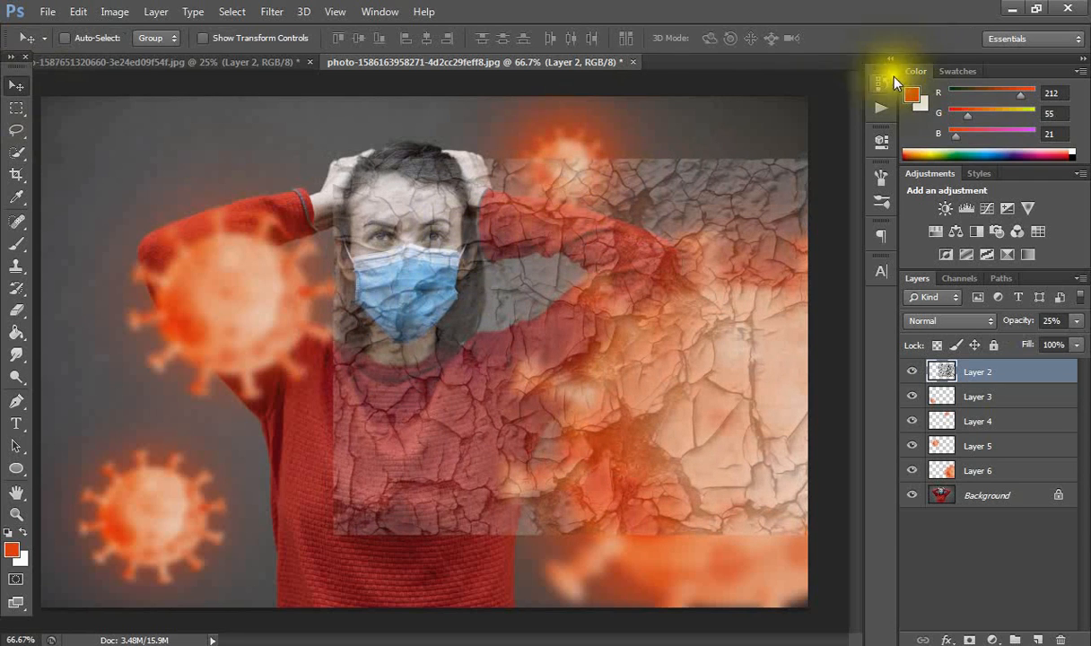
click(1076, 321)
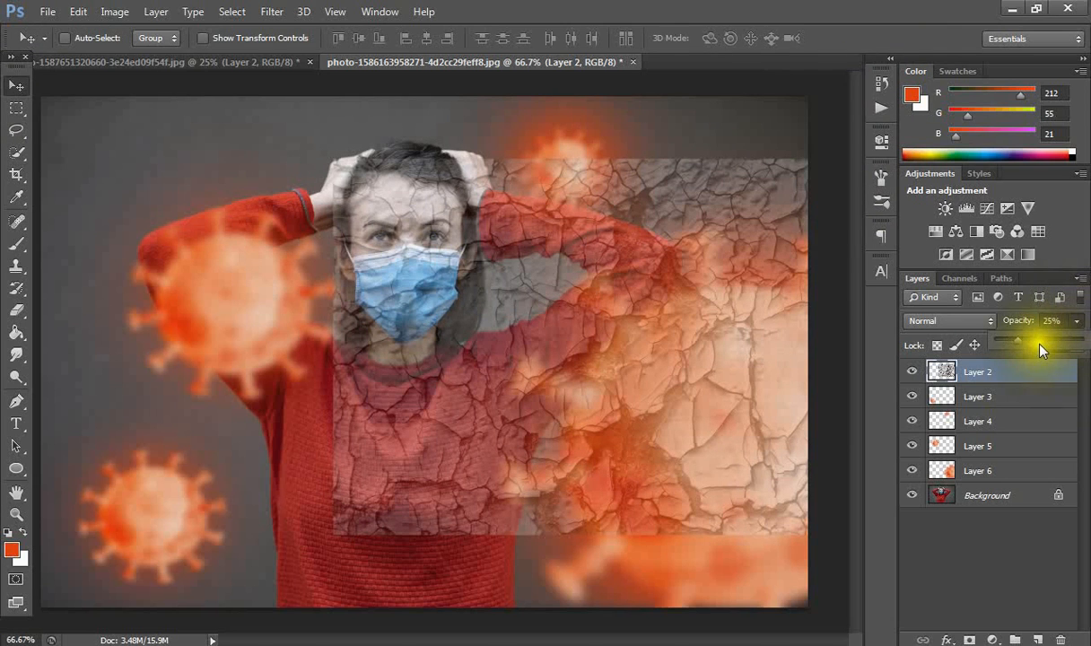
drag(1027, 346, 1081, 344)
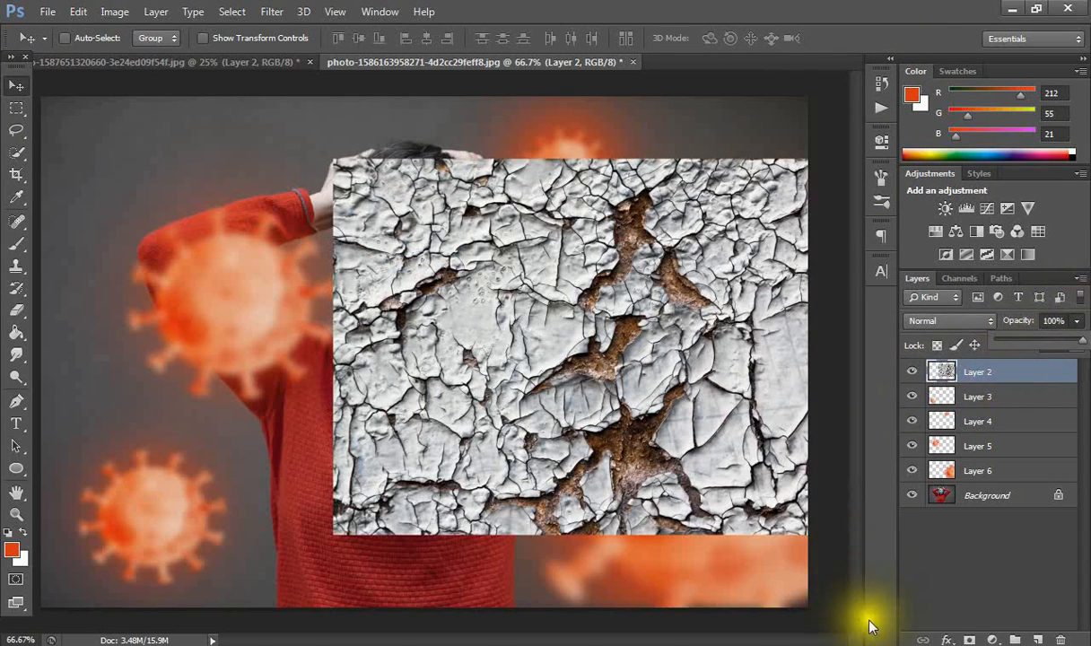
- Add a layer mask to Layer 2 and invert it to black, hiding the texture
click(969, 639)
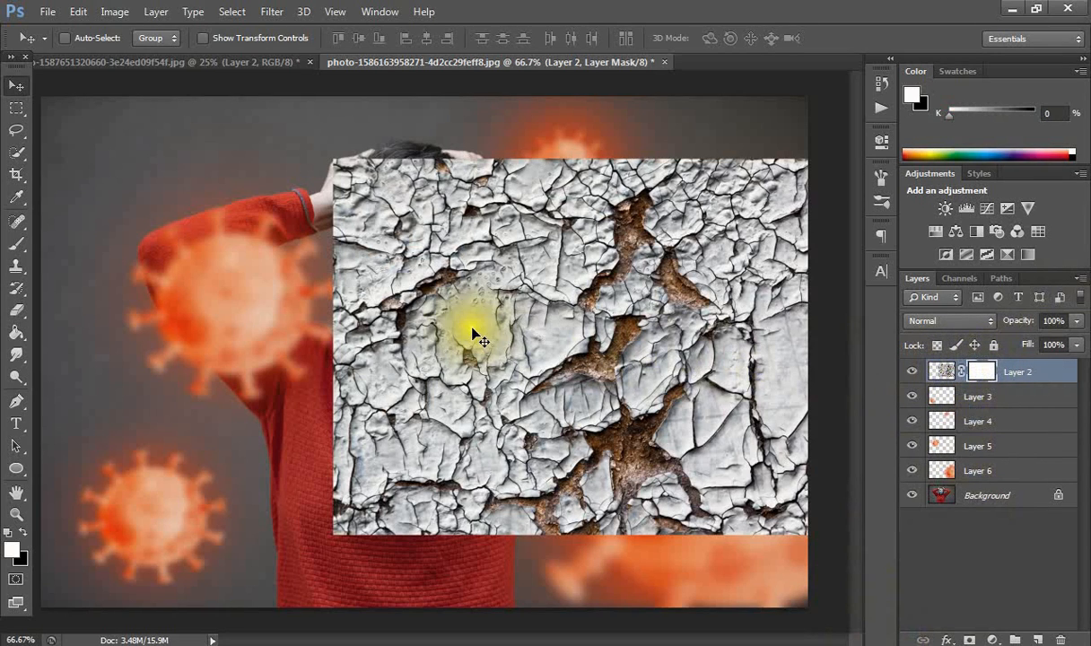
click(118, 12)
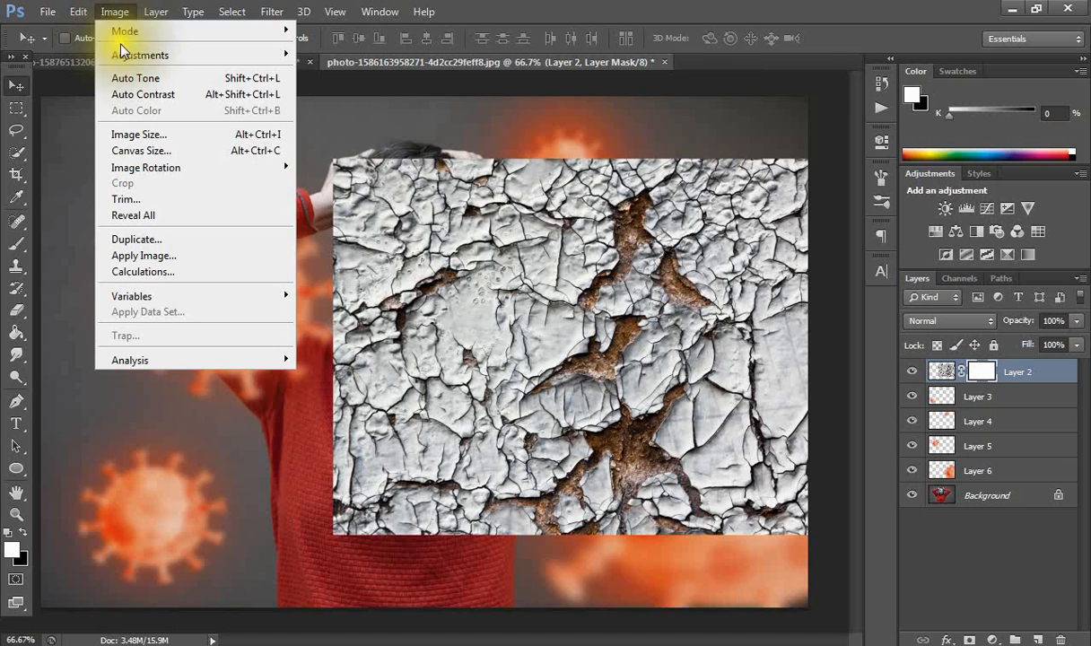
mouse_move(118, 52)
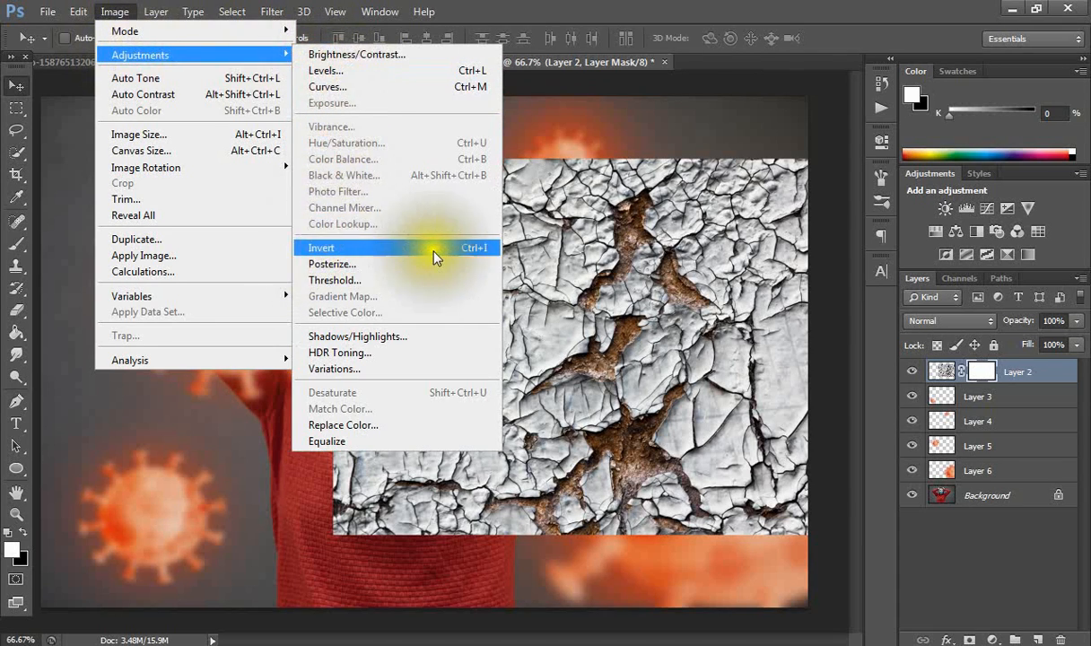
click(473, 257)
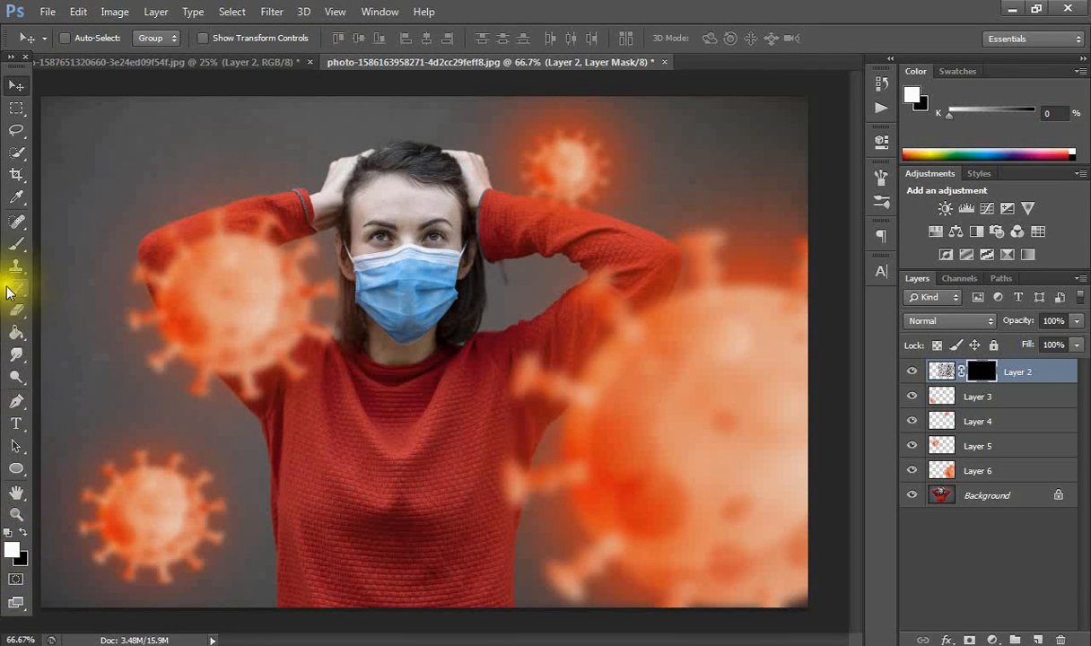
- Paint white on Layer 2's mask over the forehead and eyes with a soft 100 px brush to reveal the cracks
click(16, 244)
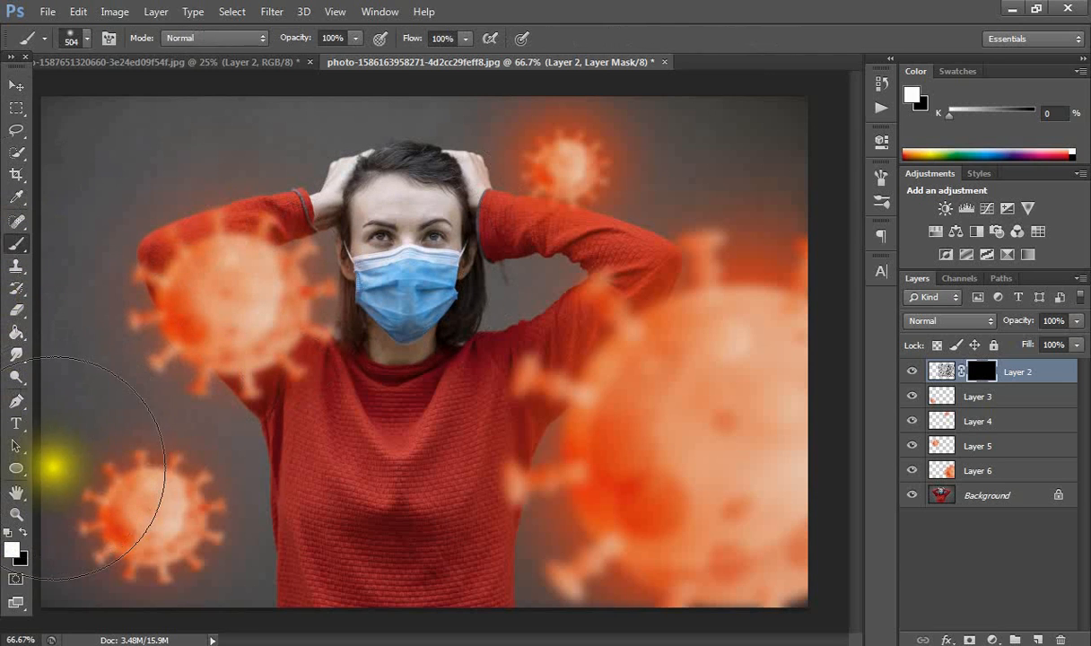
click(16, 513)
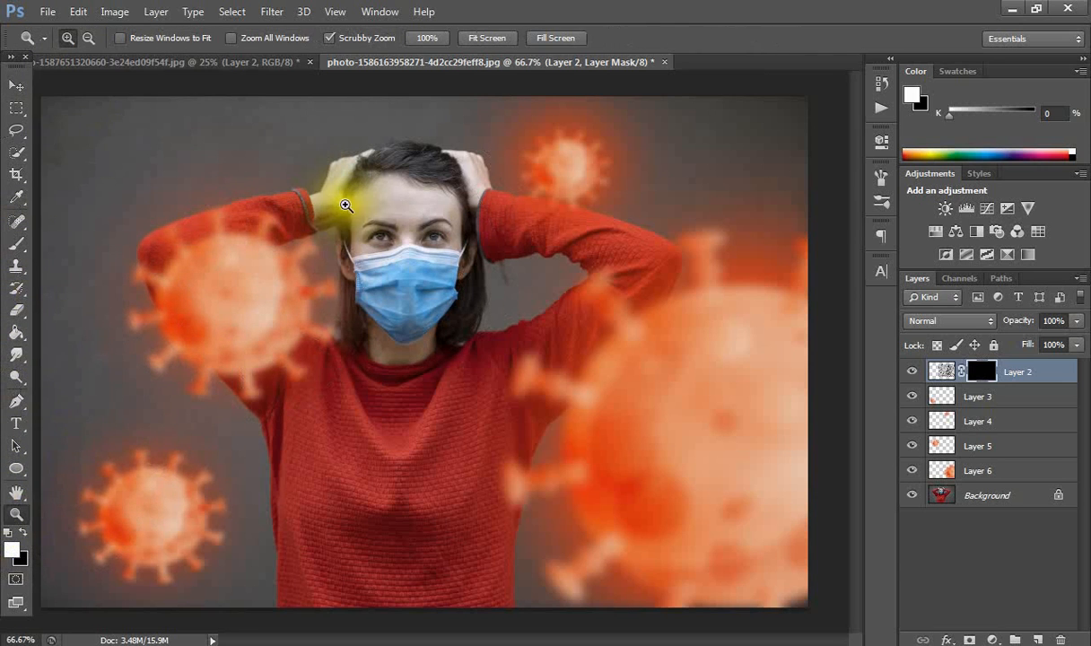
click(422, 226)
click(16, 243)
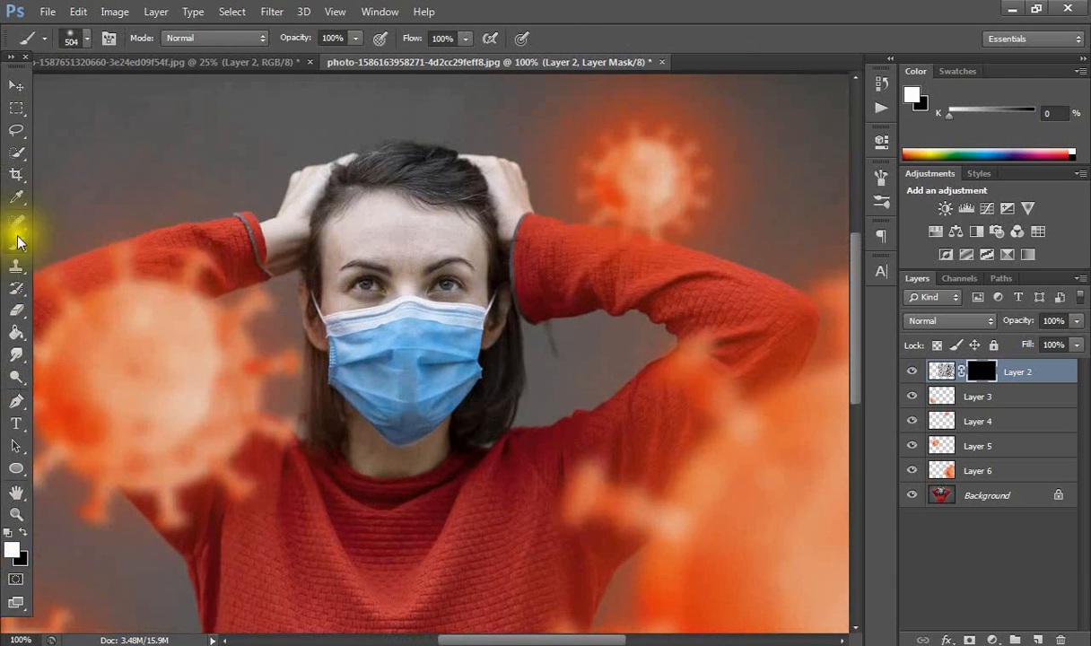
right_click(360, 238)
click(489, 287)
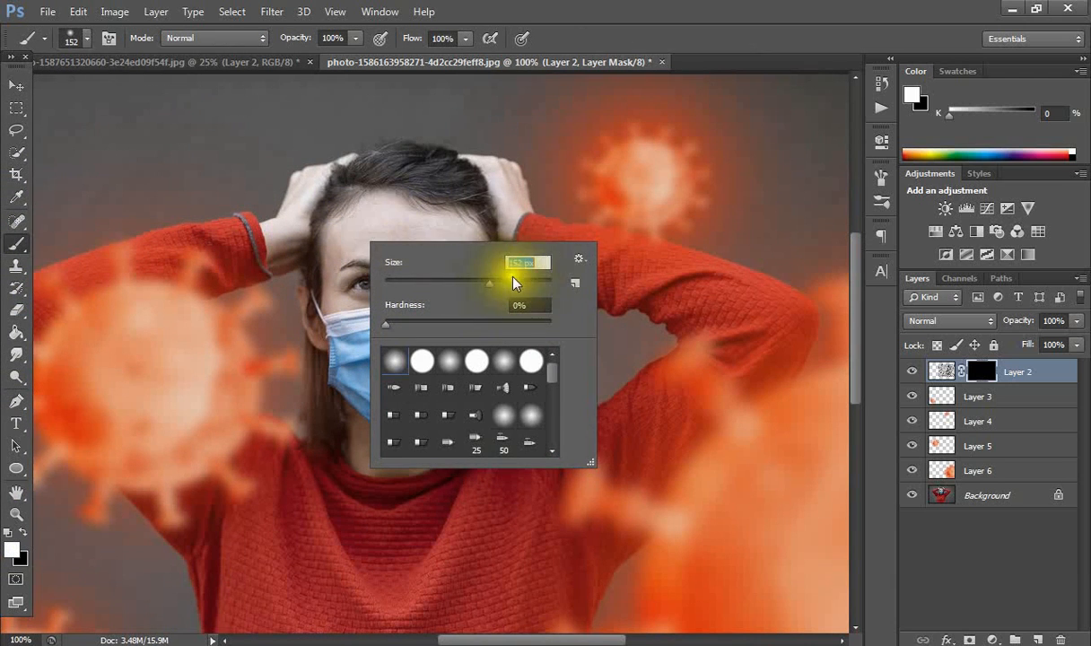
drag(475, 285, 467, 286)
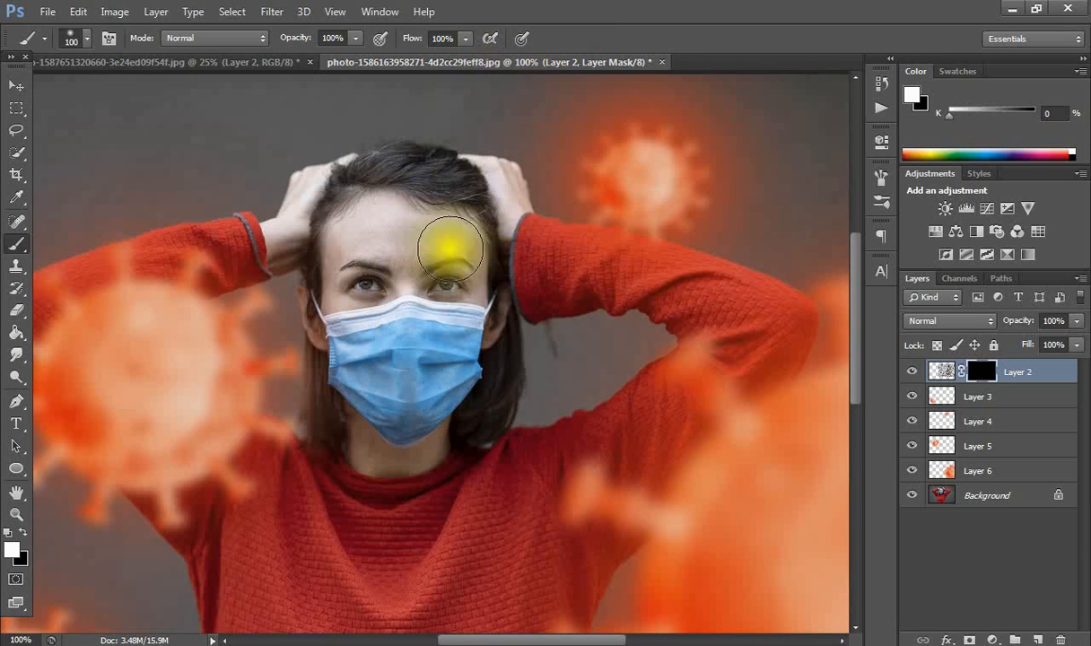
mouse_move(432, 241)
mouse_down()
mouse_move(382, 225)
mouse_move(395, 244)
mouse_move(450, 243)
mouse_move(474, 263)
mouse_move(341, 256)
mouse_move(348, 324)
mouse_up()
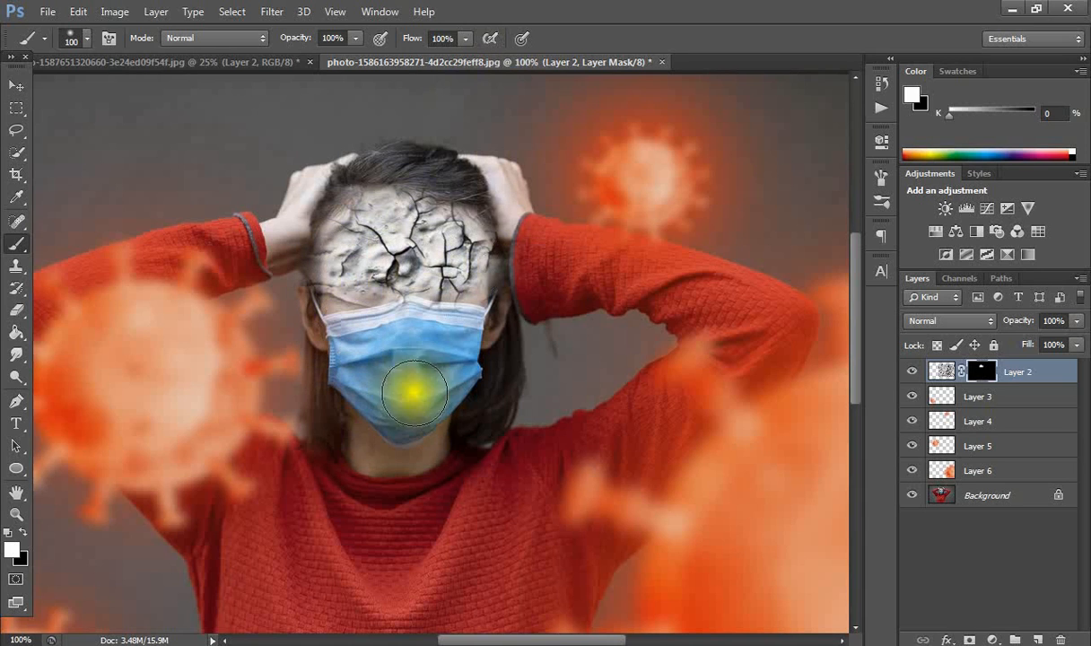
- Reveal the cracked texture on the neck below the mask by painting white with a soft 68 px brush
right_click(431, 450)
click(509, 466)
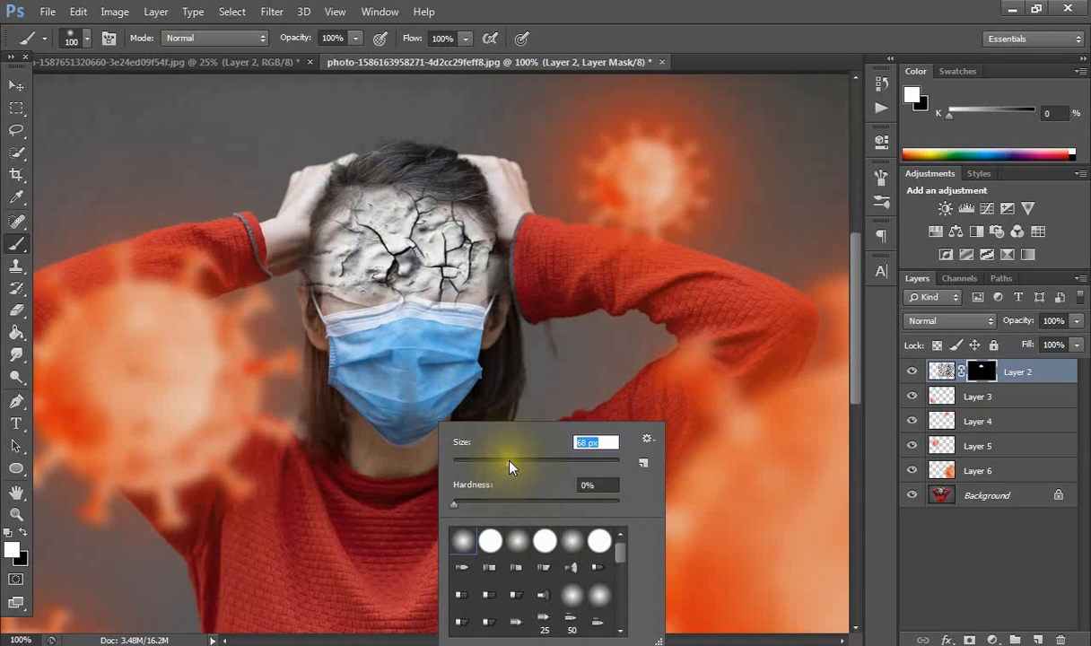
click(357, 430)
mouse_move(357, 431)
mouse_down()
mouse_move(433, 450)
mouse_move(444, 439)
mouse_move(343, 427)
mouse_move(311, 348)
mouse_move(348, 291)
mouse_move(407, 304)
mouse_move(456, 297)
mouse_move(369, 400)
mouse_move(334, 482)
mouse_up()
- Try different blend modes on Layer 2, going from Luminosity back through Color, Divide and Difference to Soft Light
click(958, 320)
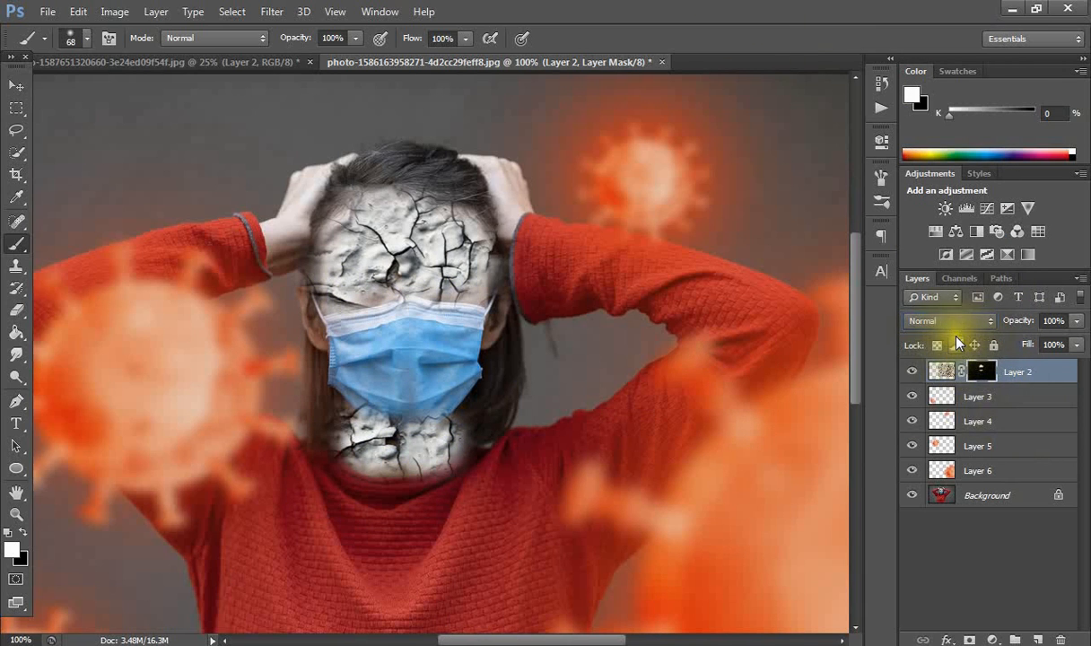
click(949, 321)
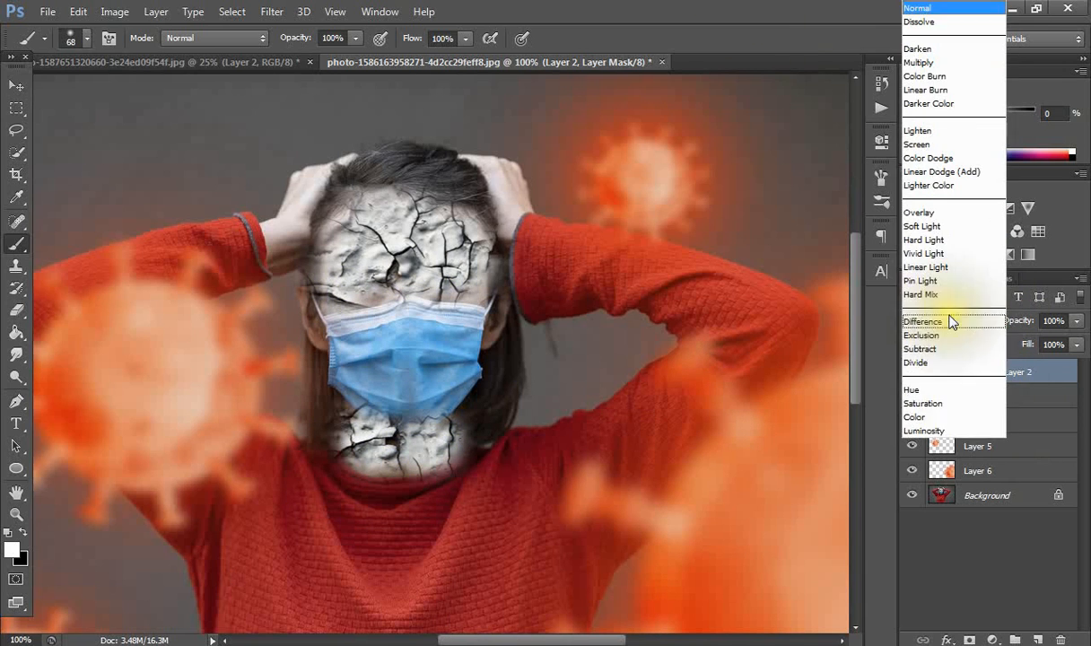
click(937, 431)
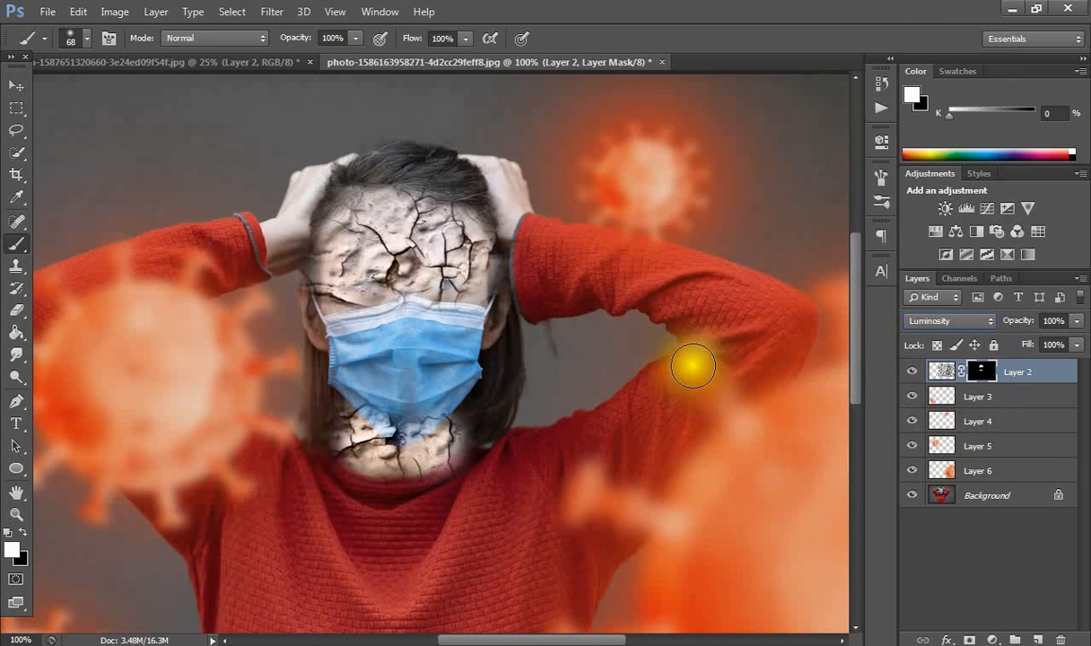
key(shift+minus)
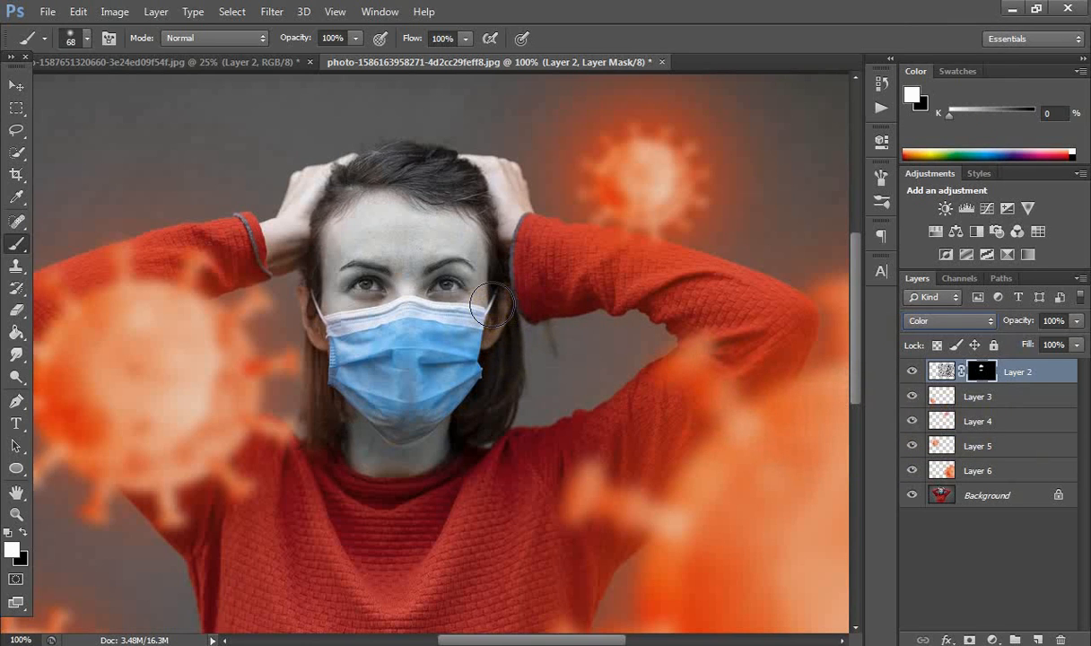
key(shift+minus)
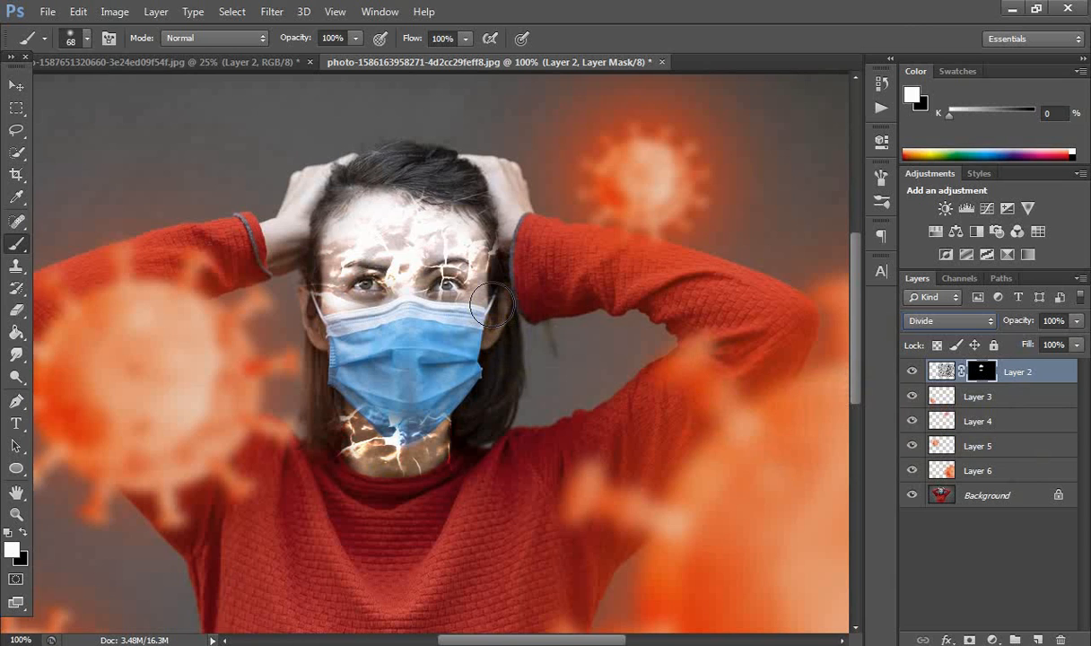
key(shift+minus)
key(shift+minus)
key(shift+minus)
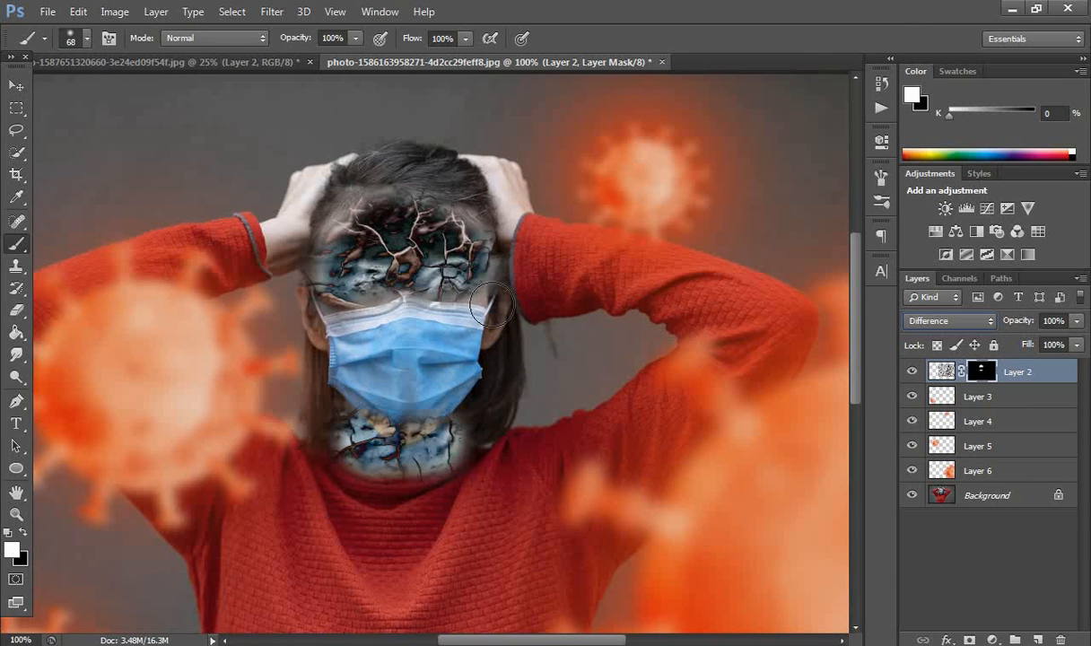
key(shift+minus)
key(shift+minus)
key(shift+minus)
key(shift+minus)
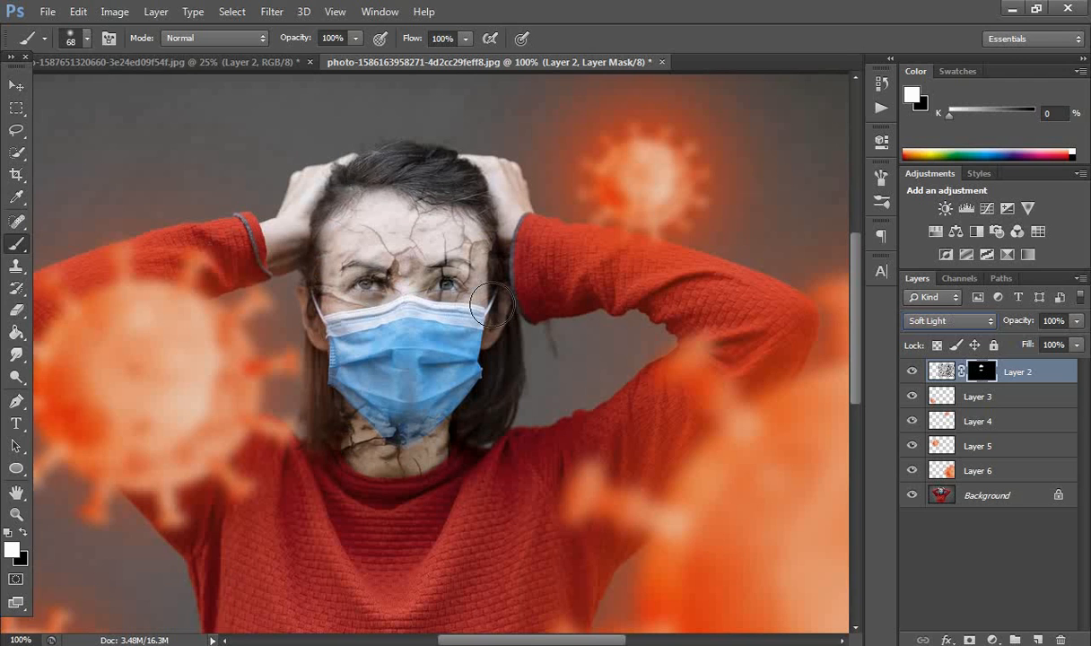
- Try further blend modes on Layer 2, going from Soft Light back through Lighter Color and Multiply to Dissolve
key(shift+minus)
key(shift+minus)
key(shift+minus)
key(shift+minus)
key(shift+minus)
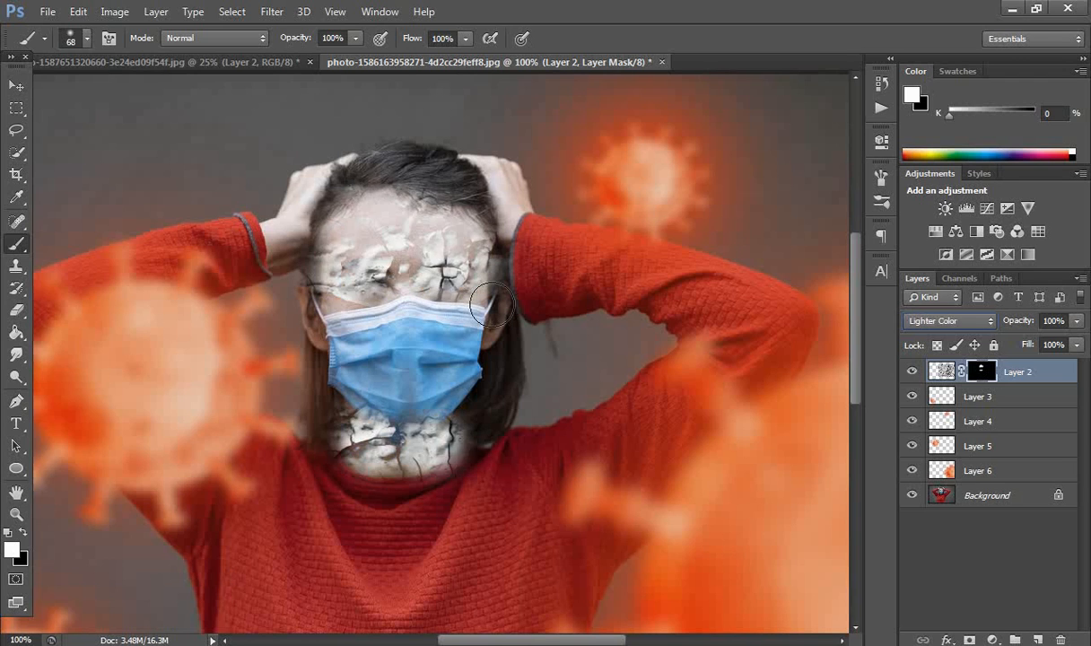
key(shift+minus)
key(shift+minus)
key(shift+minus)
key(shift+minus)
key(shift+minus)
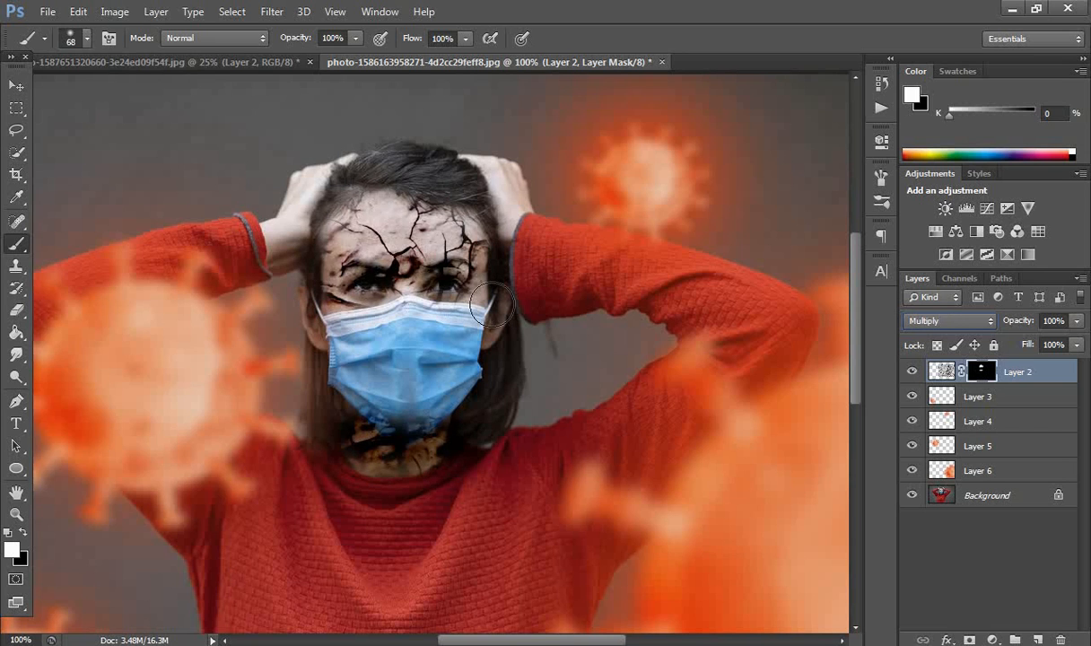
key(shift+minus)
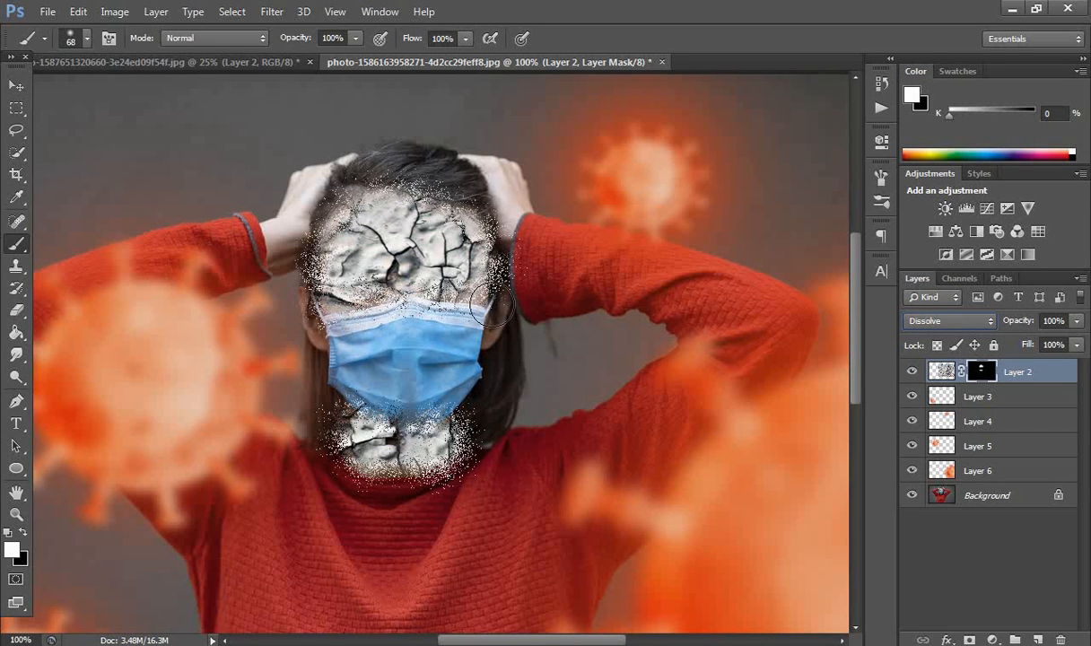
- Try Layer 2 in Color blend mode, going back through Subtract, Linear Light, Hard Light and Overlay to Darker Color
click(933, 321)
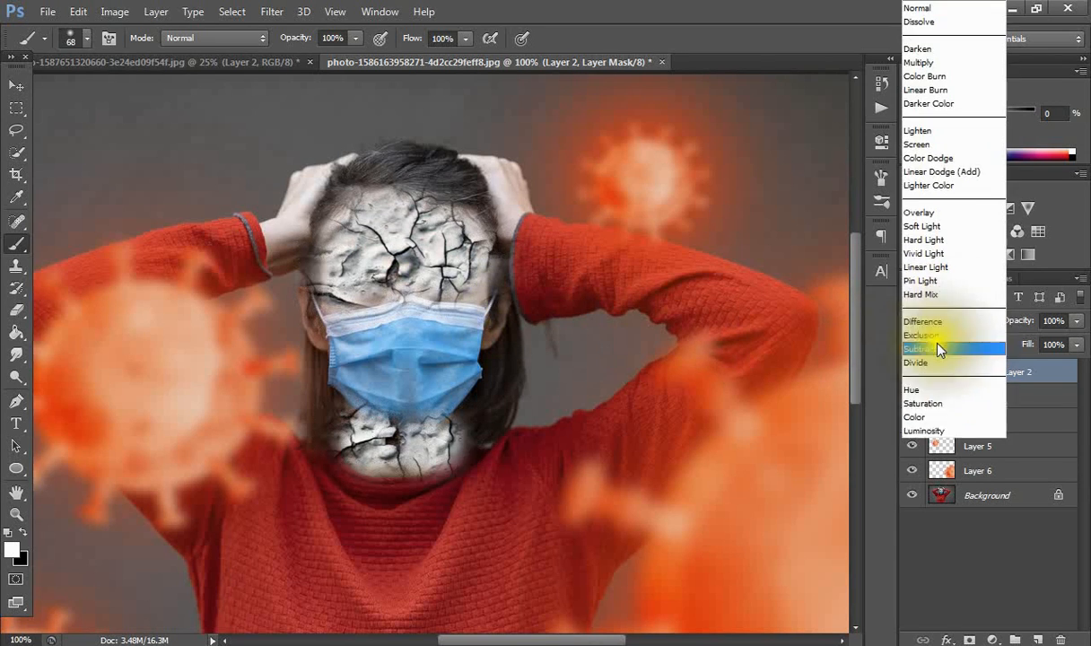
click(933, 417)
click(163, 405)
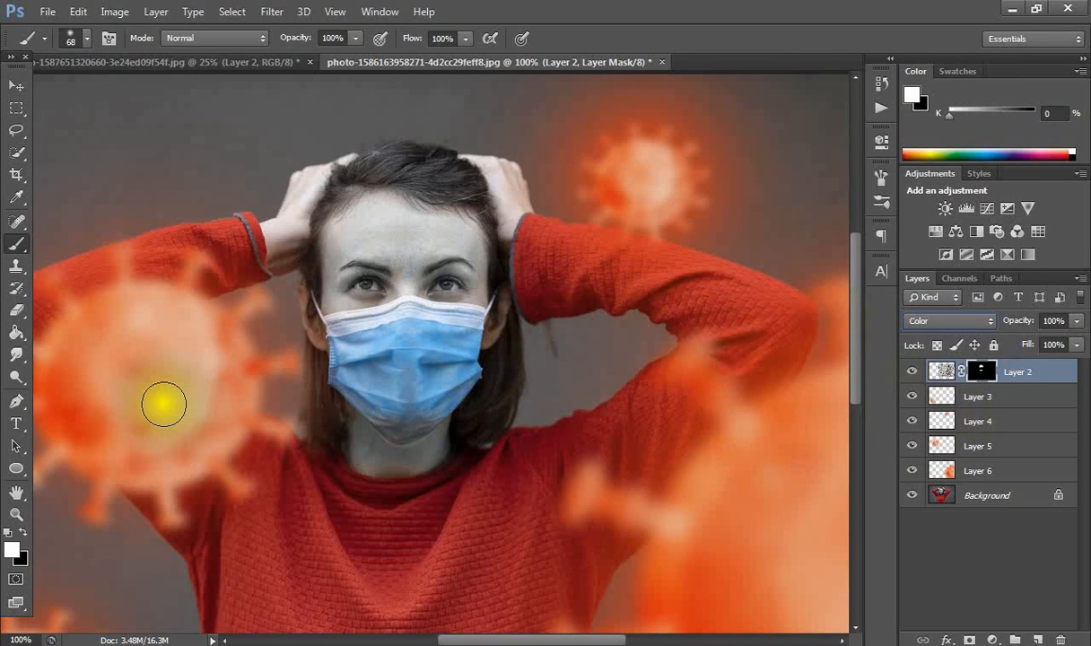
key(shift+minus)
key(shift+minus)
key(shift+minus)
key(shift+minus)
key(shift+minus)
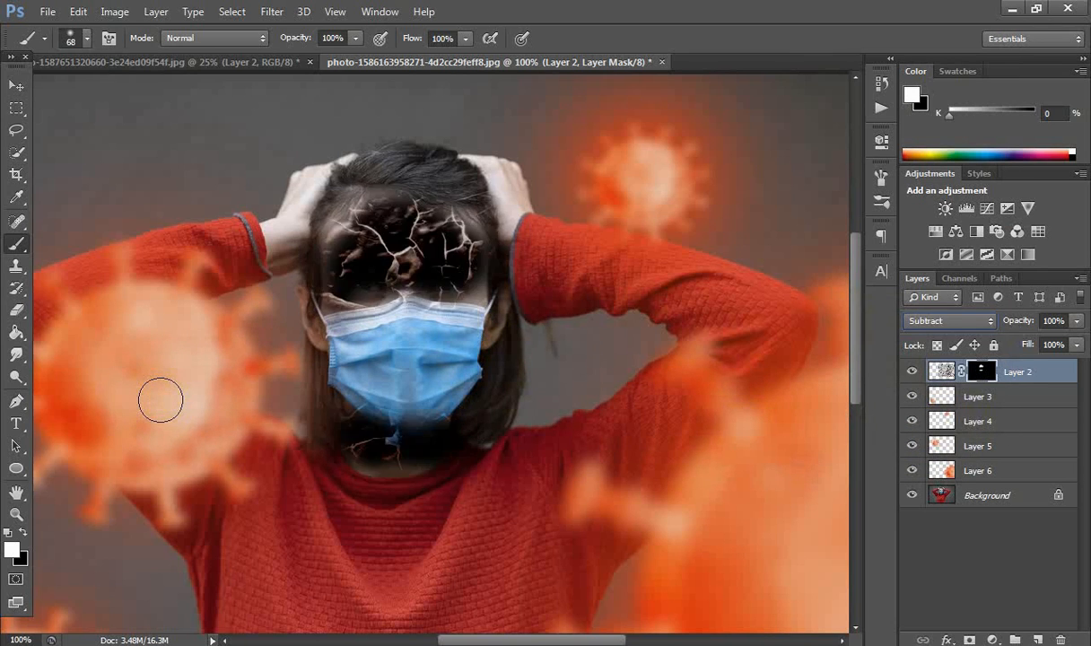
key(shift+minus)
key(shift+minus)
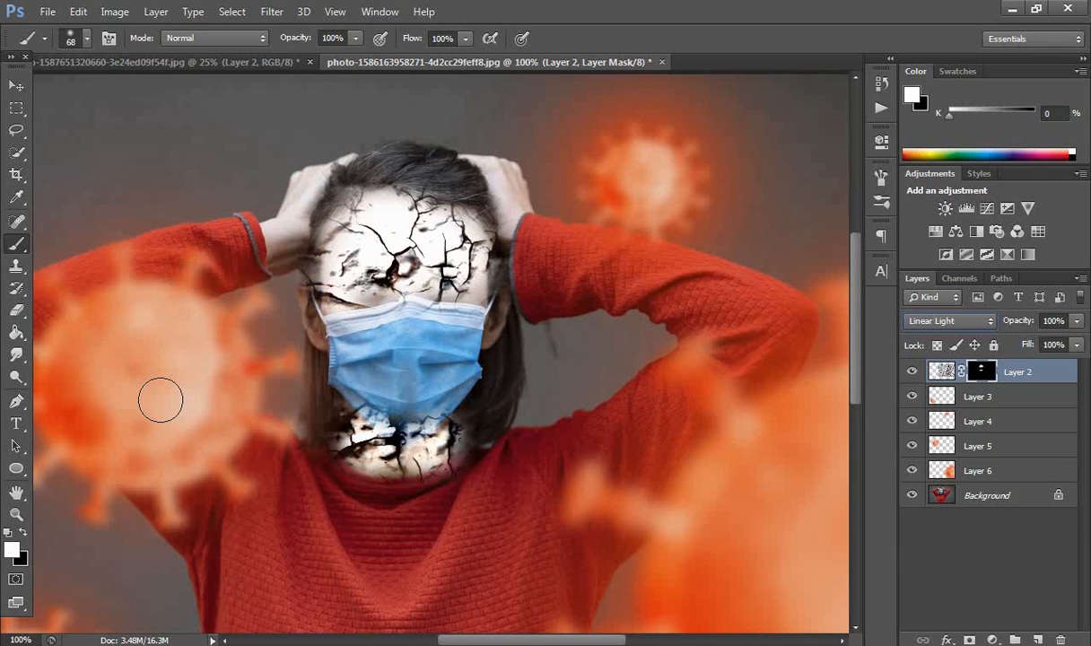
key(shift+minus)
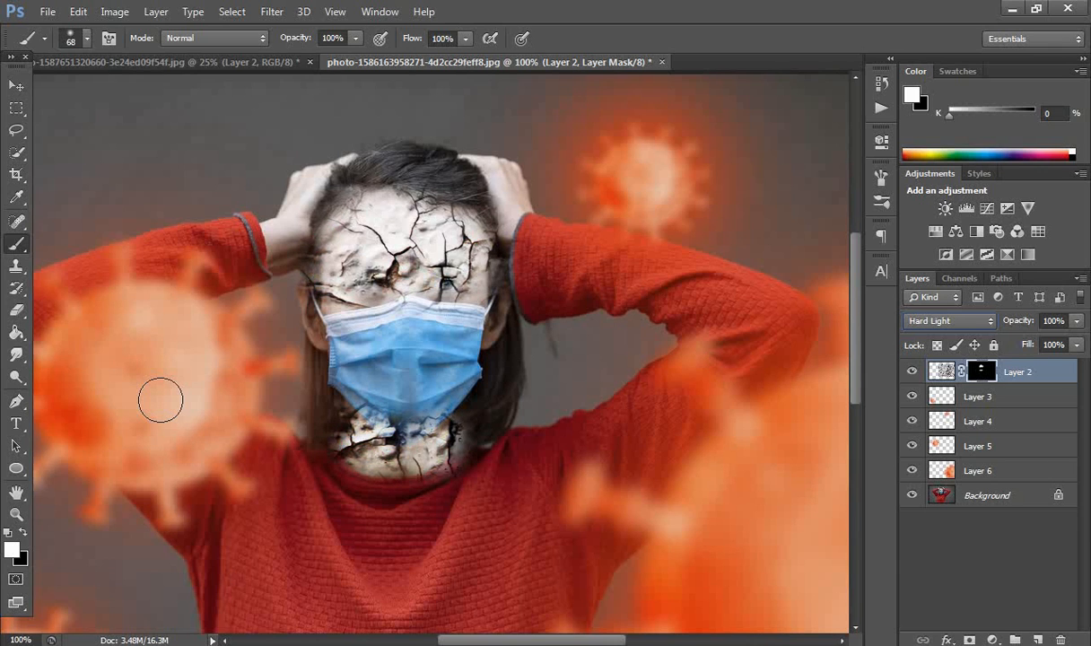
key(shift+minus)
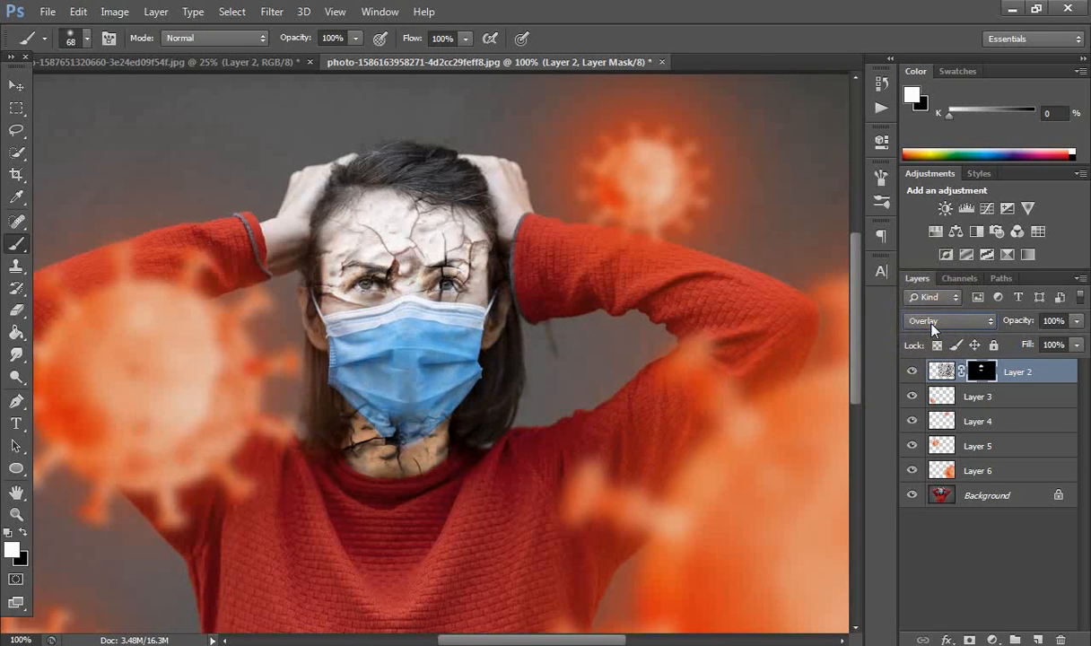
scroll(932, 326, up, 5)
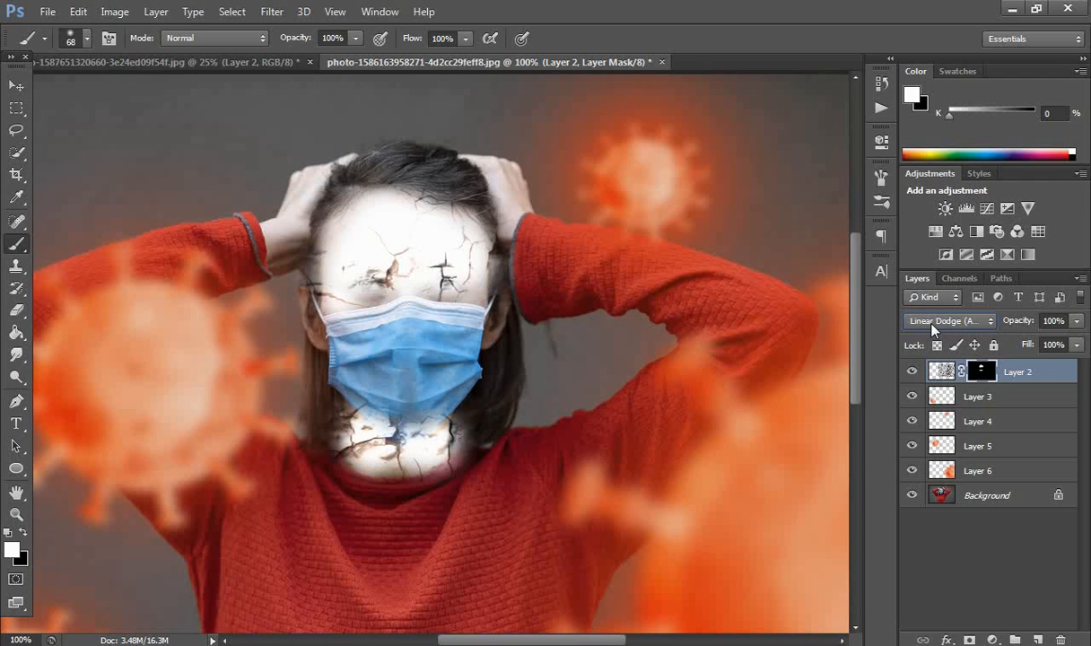
scroll(931, 327, up, 1)
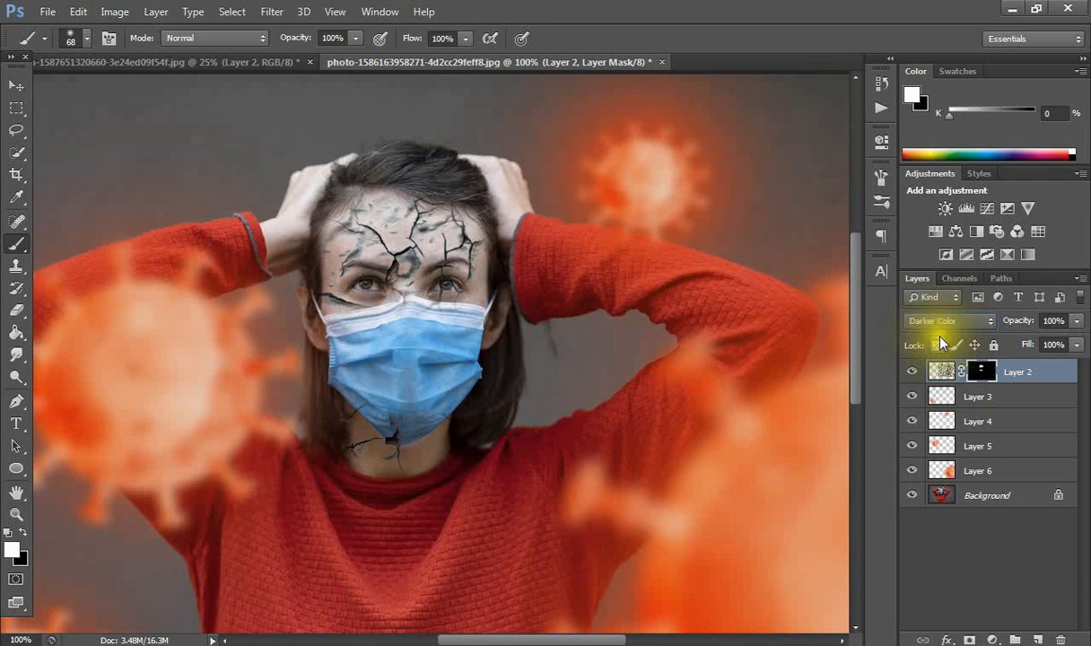
- Set Layer 2's blend mode to Overlay and its opacity to 63%
click(933, 329)
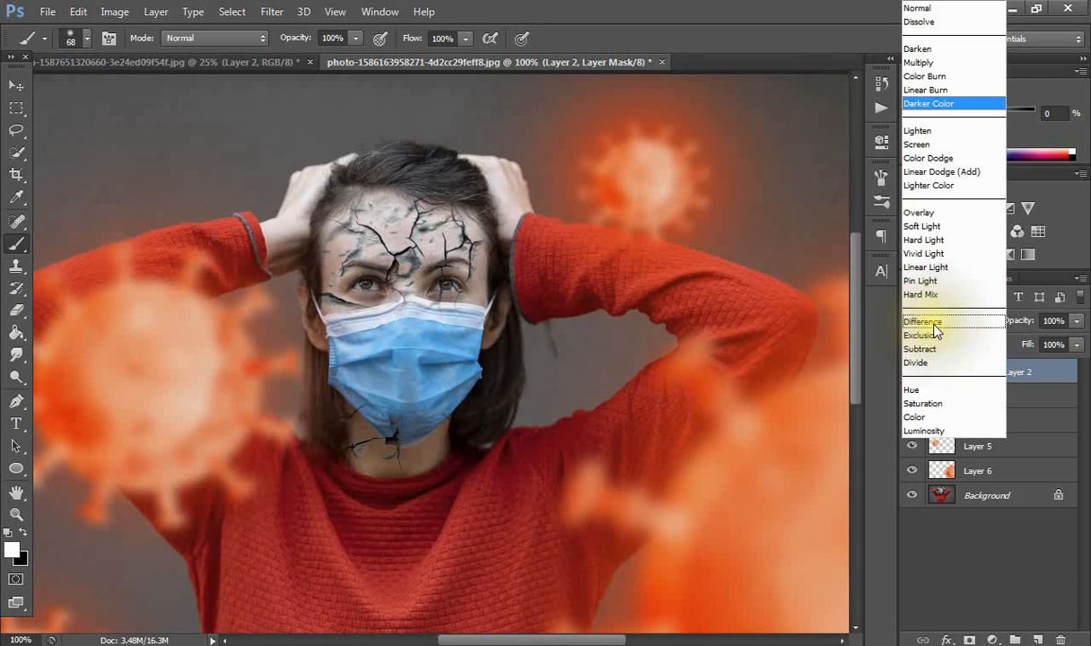
click(919, 213)
click(1076, 320)
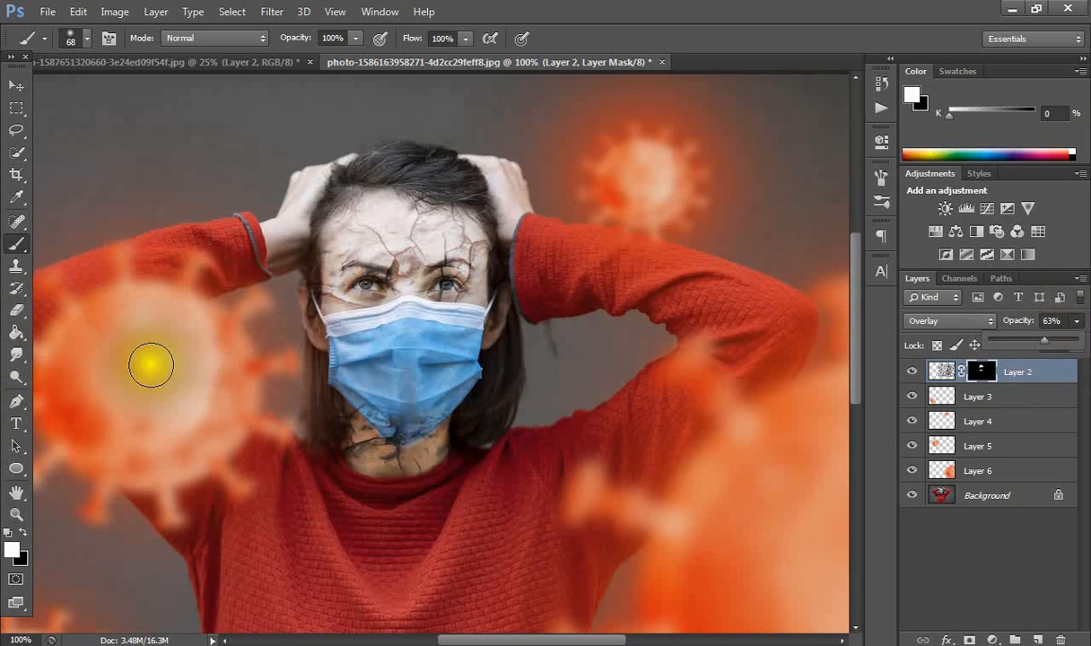
- Paint black on Layer 2's mask over both eyes with a soft 16 px brush to clear the texture from them
click(25, 535)
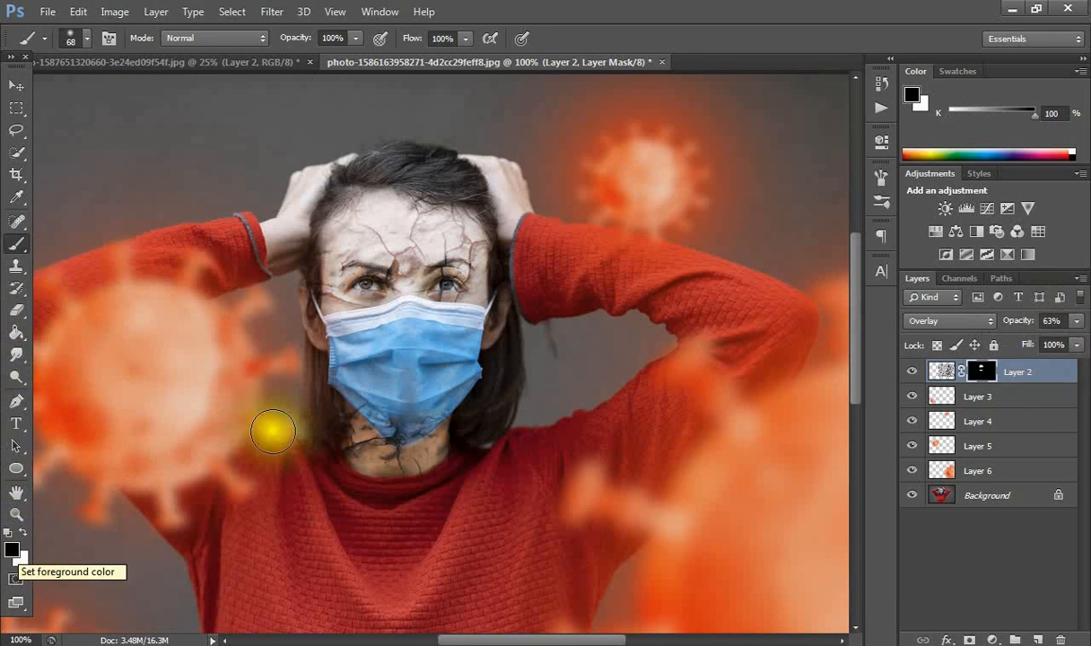
click(16, 513)
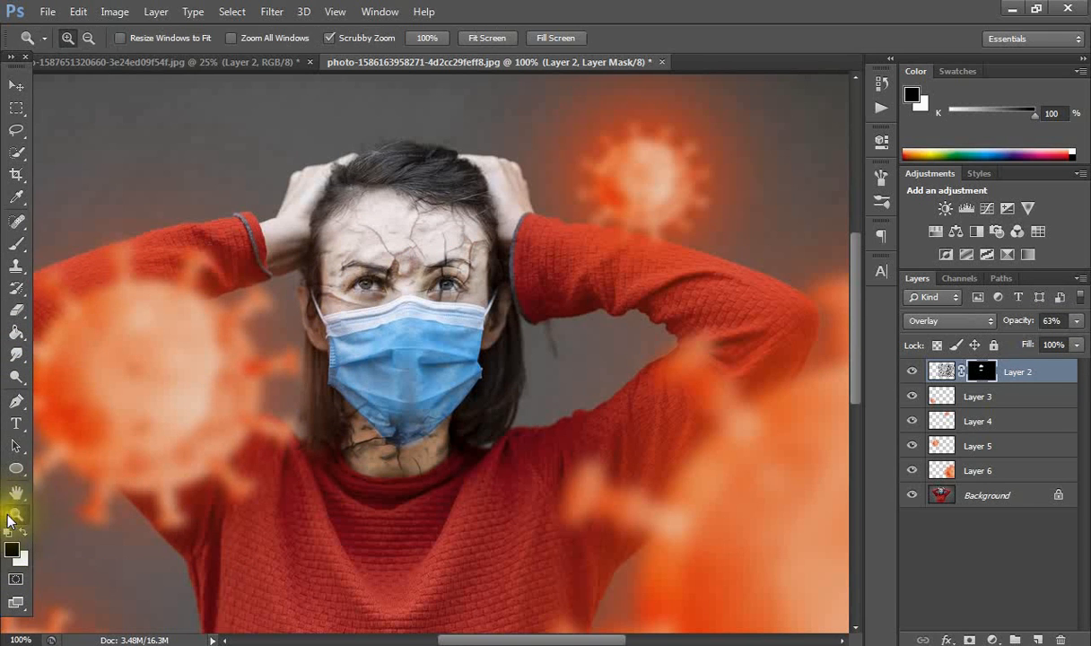
click(367, 297)
click(367, 297)
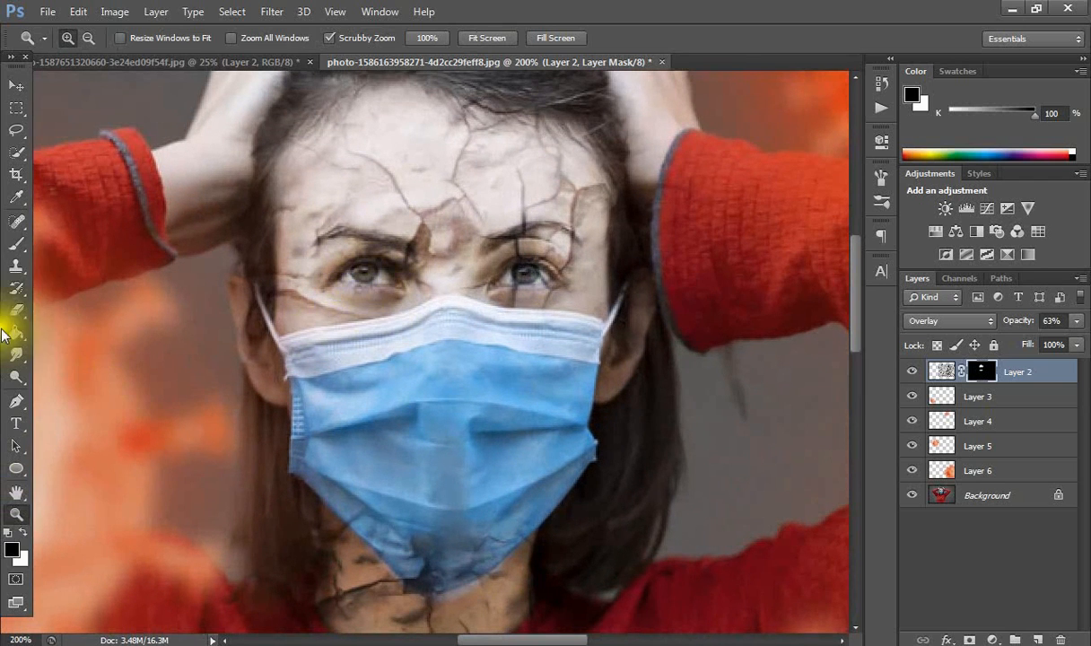
click(16, 244)
right_click(391, 259)
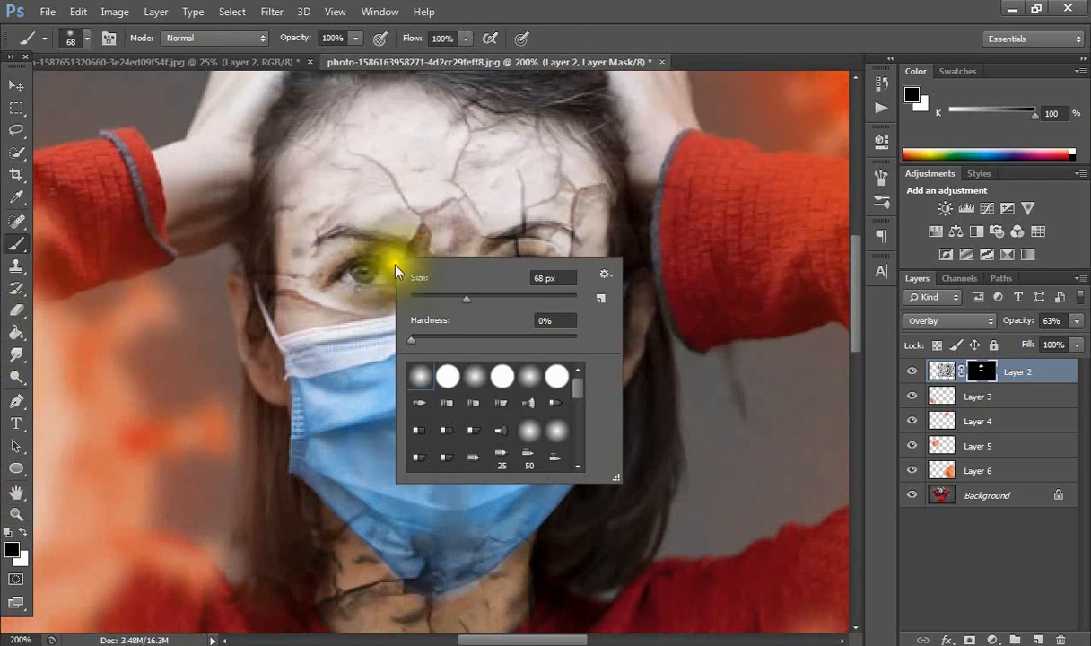
mouse_move(449, 295)
mouse_down()
mouse_move(285, 283)
mouse_move(348, 268)
mouse_move(428, 293)
mouse_up()
click(425, 296)
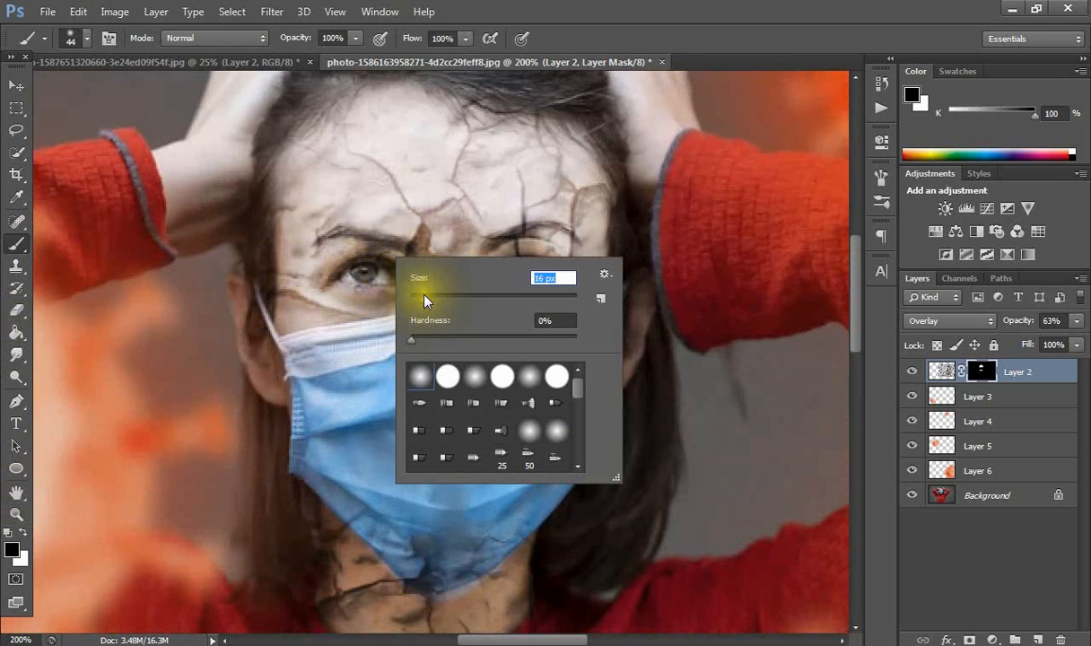
click(356, 275)
mouse_move(366, 271)
mouse_down()
mouse_move(354, 273)
mouse_move(451, 289)
mouse_move(544, 280)
mouse_move(532, 274)
mouse_move(502, 281)
mouse_move(521, 273)
mouse_move(566, 289)
mouse_move(519, 276)
mouse_up()
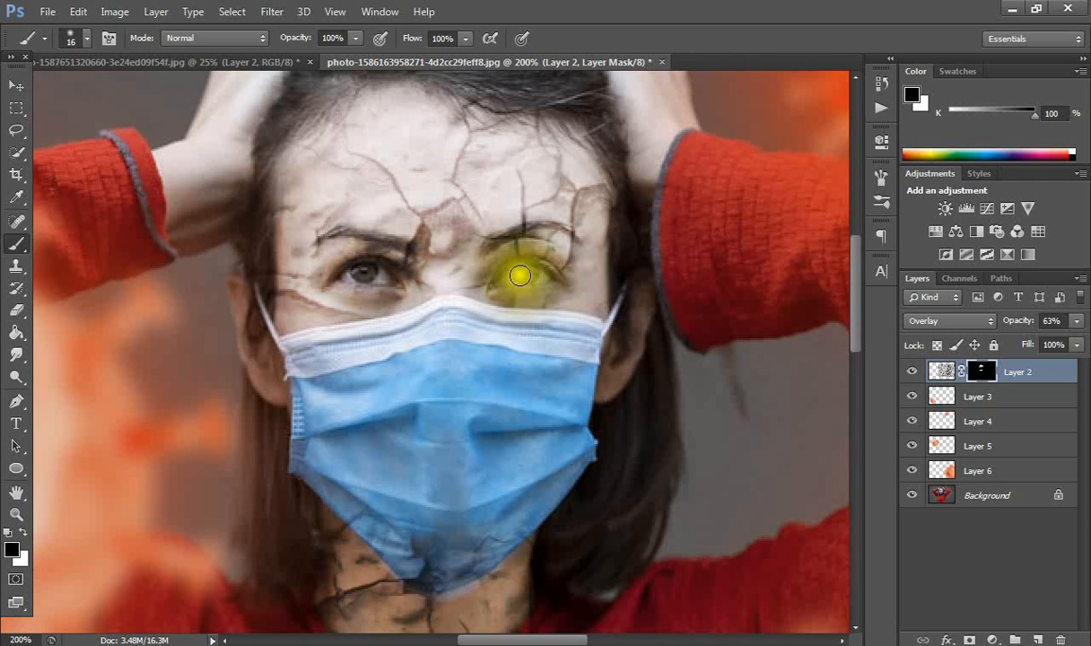
- Paint black on Layer 2's mask over the lower part and chin edge of the face mask to remove the cracks there
scroll(320, 327, down, 5)
mouse_move(498, 396)
mouse_down()
mouse_move(519, 392)
mouse_move(443, 429)
mouse_move(484, 417)
mouse_move(415, 434)
mouse_move(349, 348)
mouse_move(437, 414)
mouse_move(361, 372)
mouse_move(343, 497)
mouse_move(526, 534)
mouse_move(555, 480)
mouse_move(504, 522)
mouse_move(623, 402)
mouse_move(85, 475)
mouse_up()
click(20, 516)
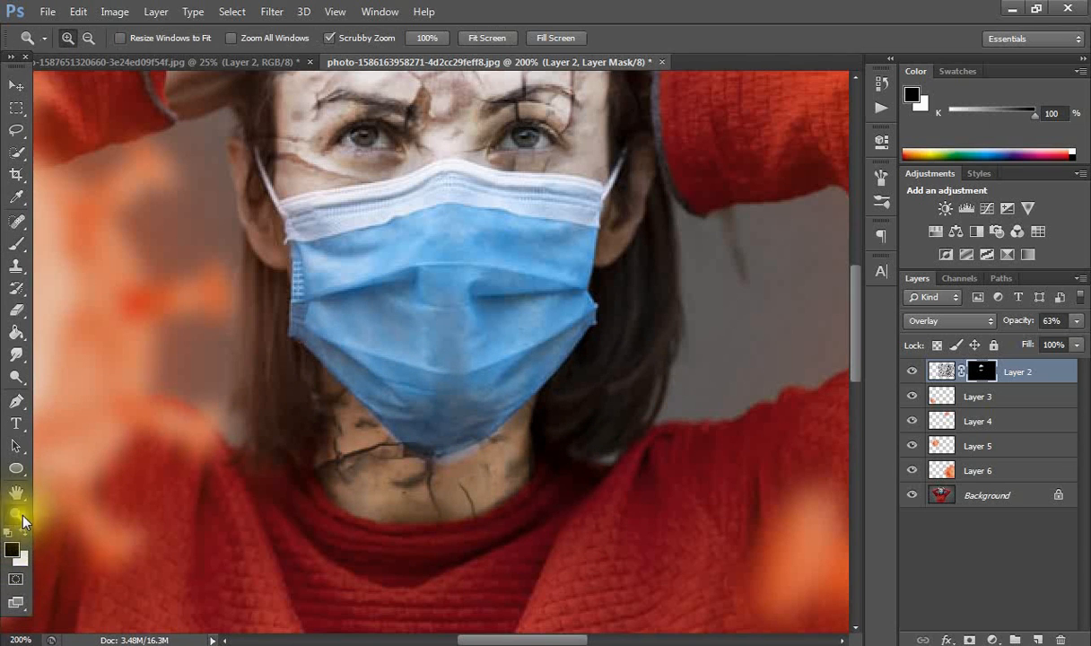
click(14, 246)
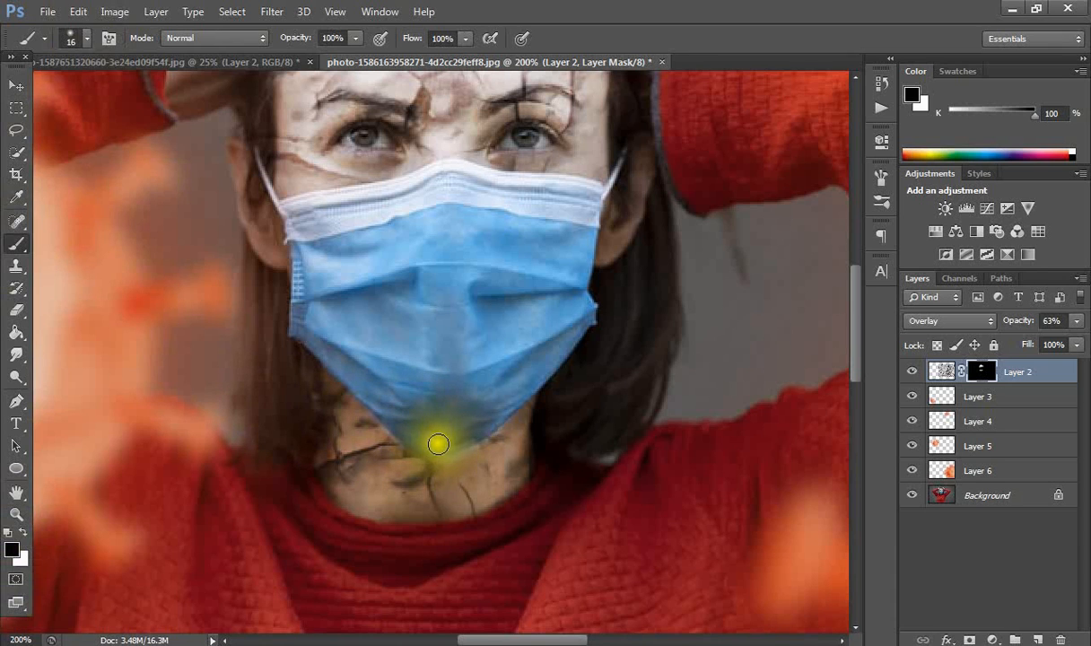
click(17, 518)
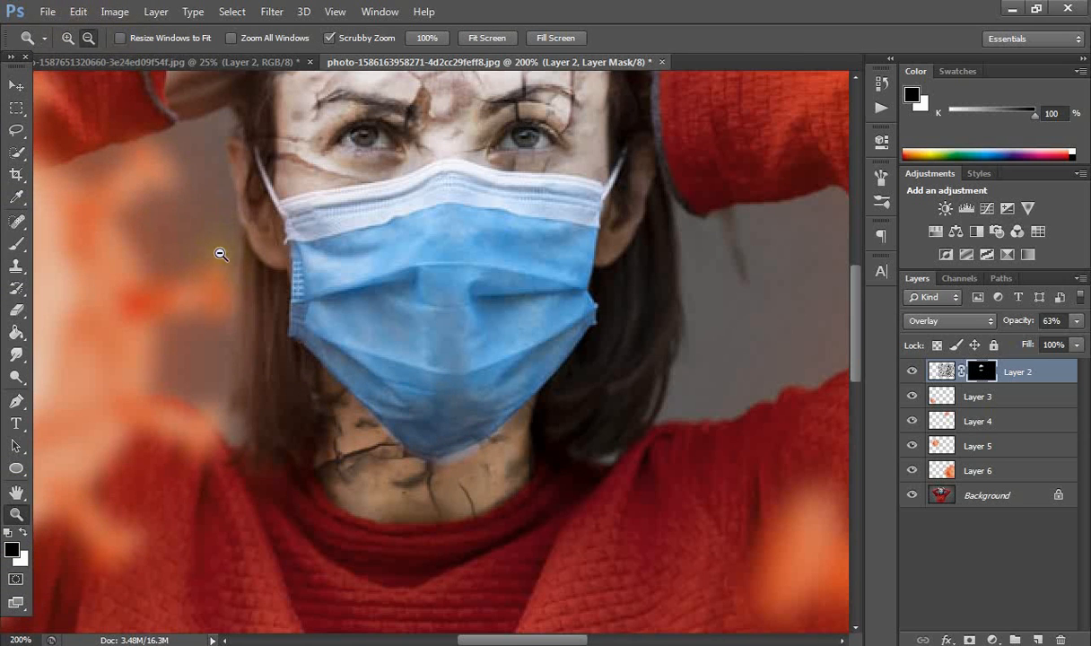
click(220, 253)
click(219, 254)
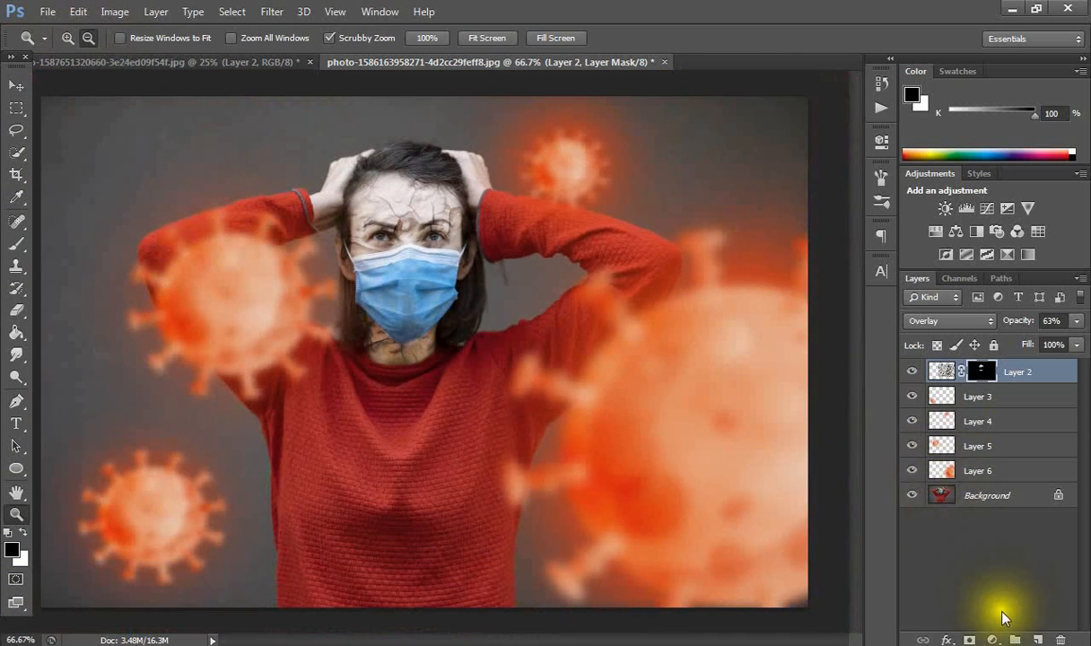
- Add a Color Lookup adjustment layer above Layer 2 with the TensionGreen.3DL LUT
click(992, 640)
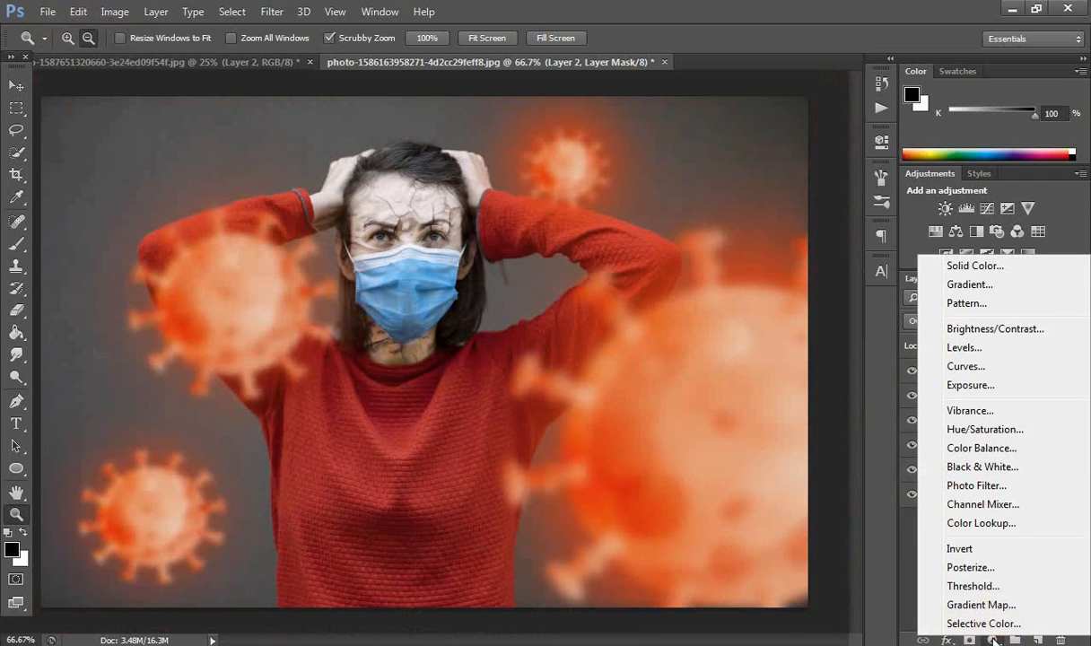
click(961, 523)
click(716, 185)
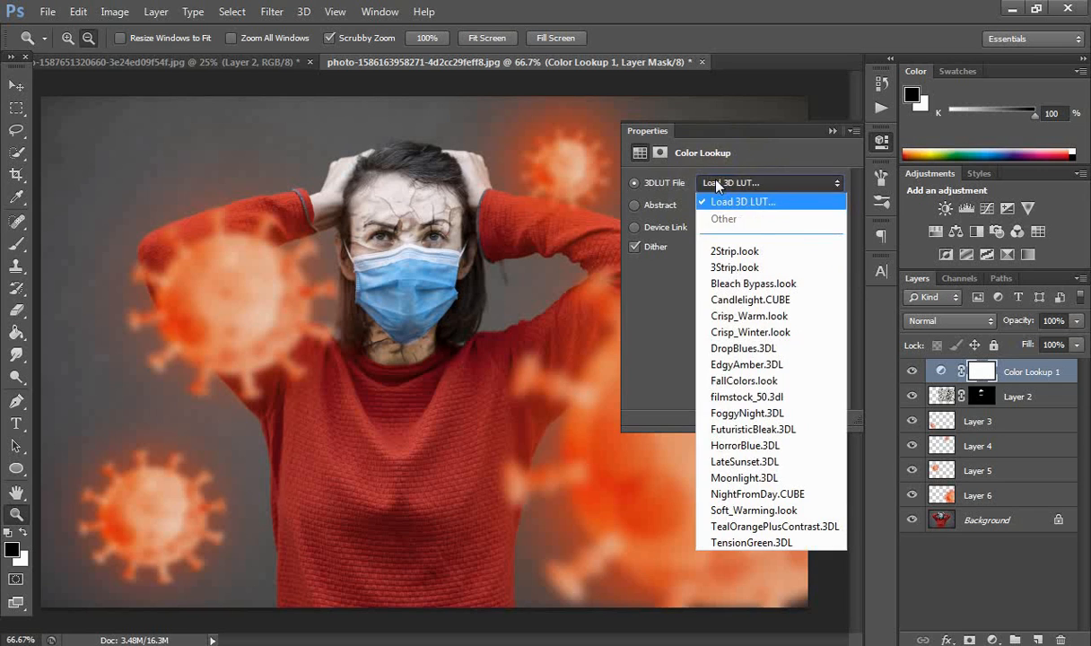
click(747, 544)
- Try the other 3D LUTs in reverse order, including LateSunset, HorrorBlue, FoggyNight, EdgyAmber and Bleach Bypass, ending on 2Strip.look
key(Up)
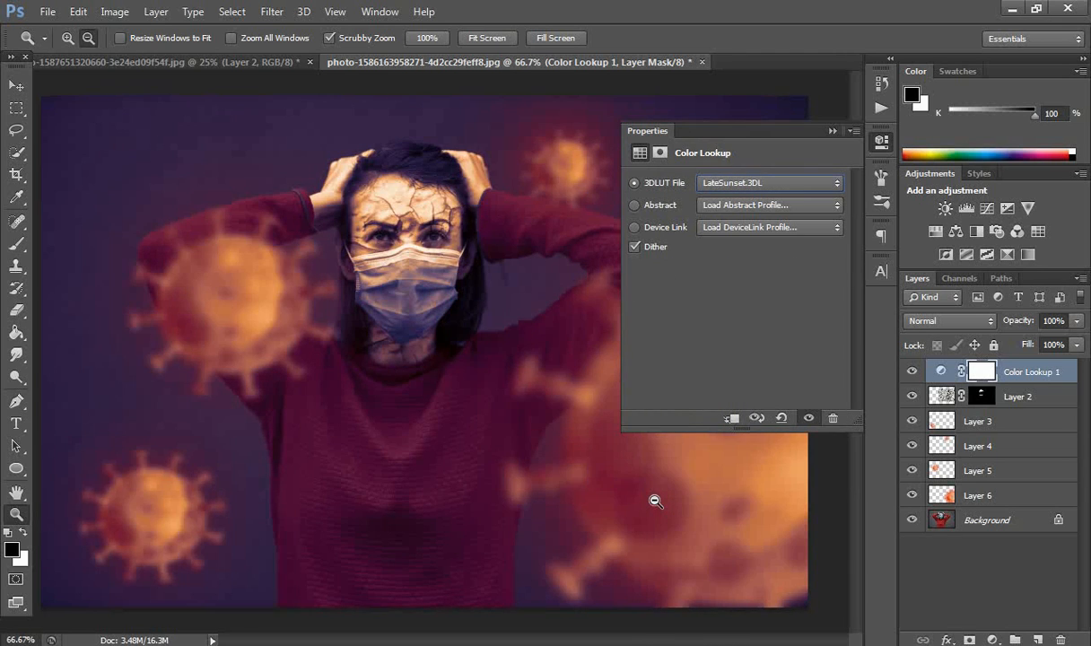
key(Up)
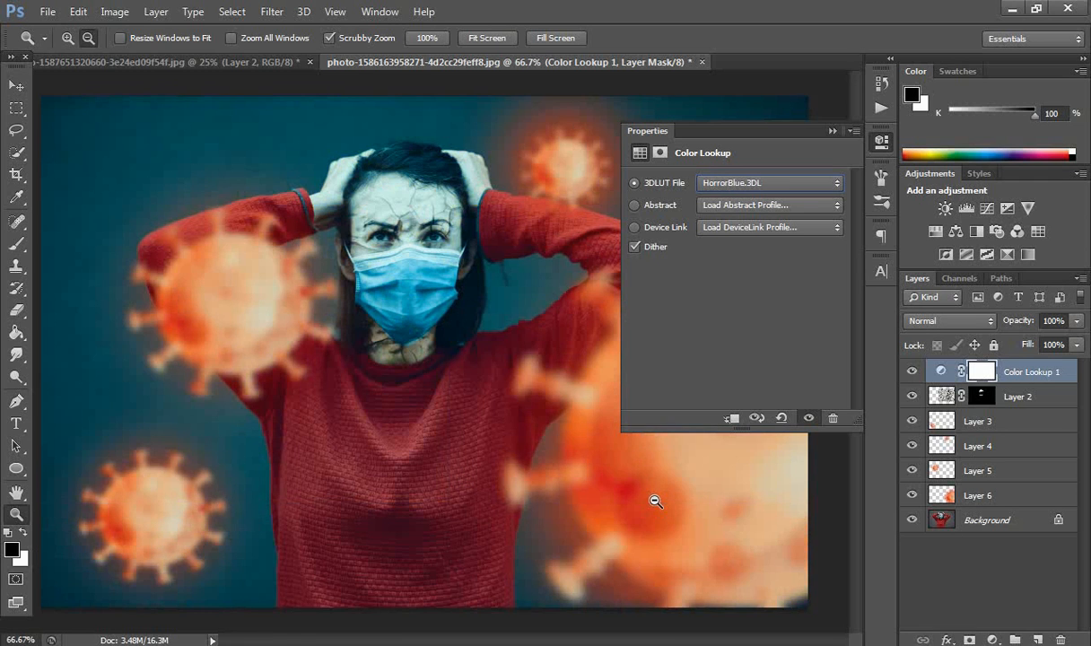
key(Up)
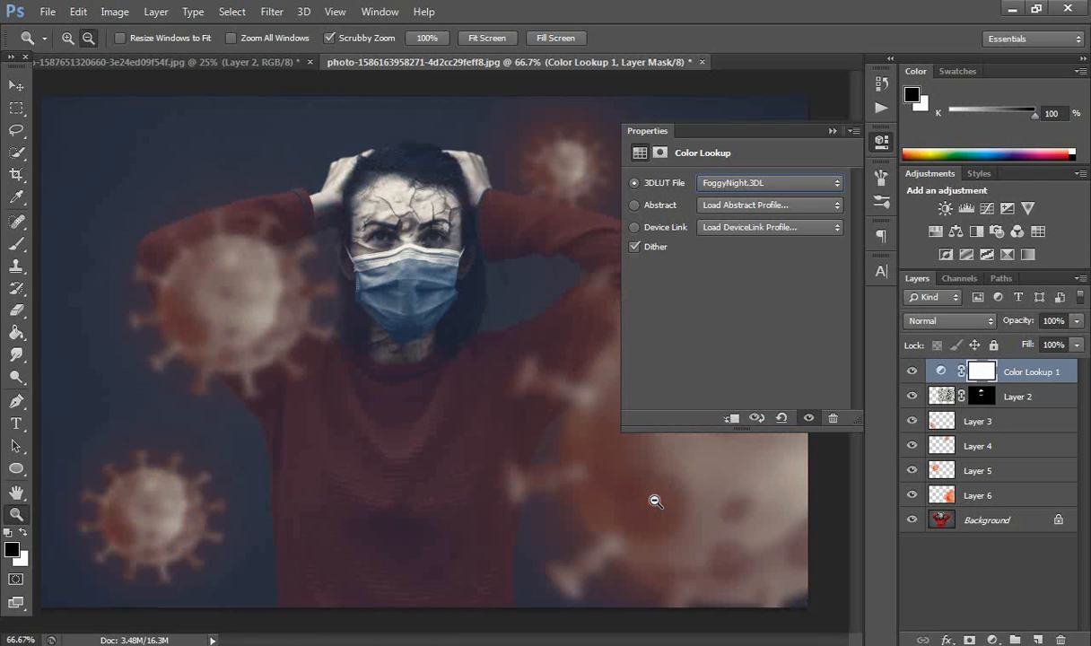
key(Up)
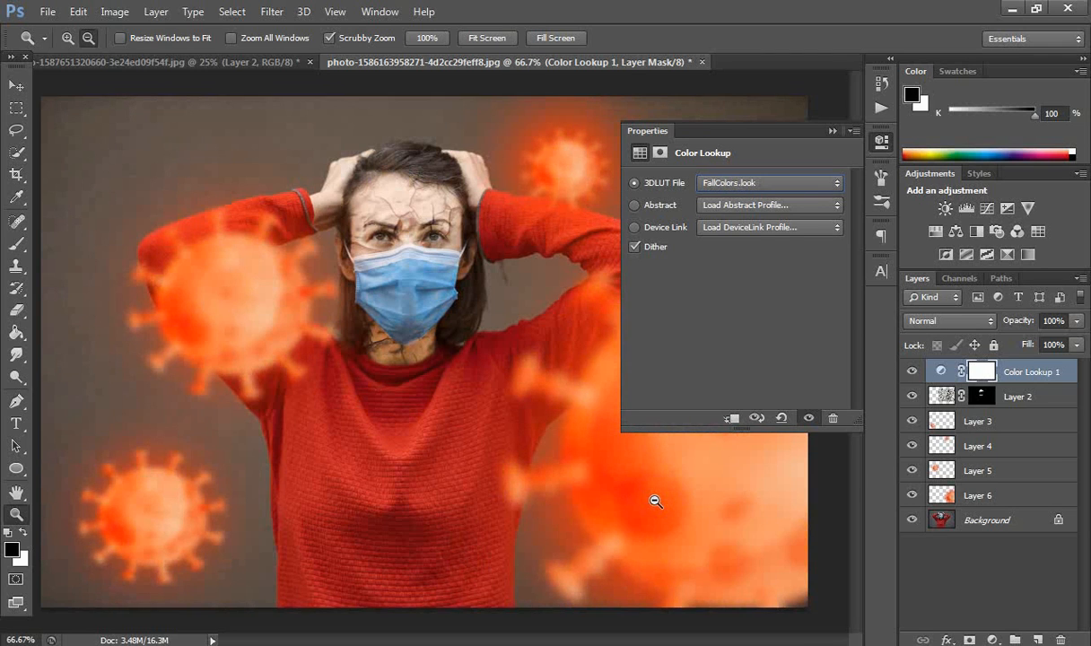
key(Up)
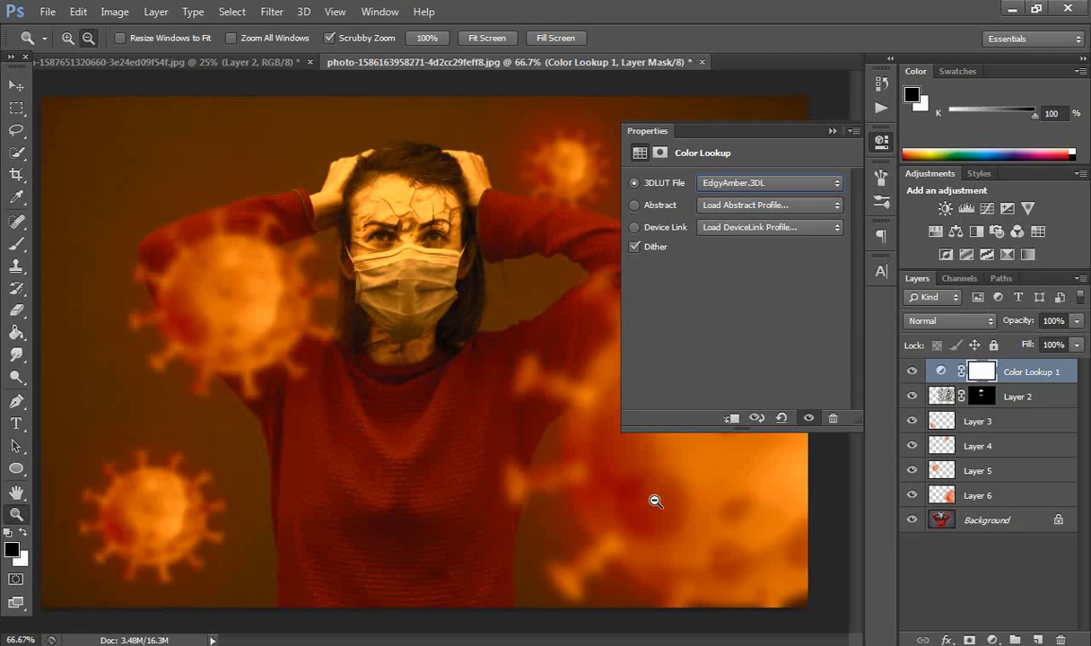
key(Up)
key(Up)
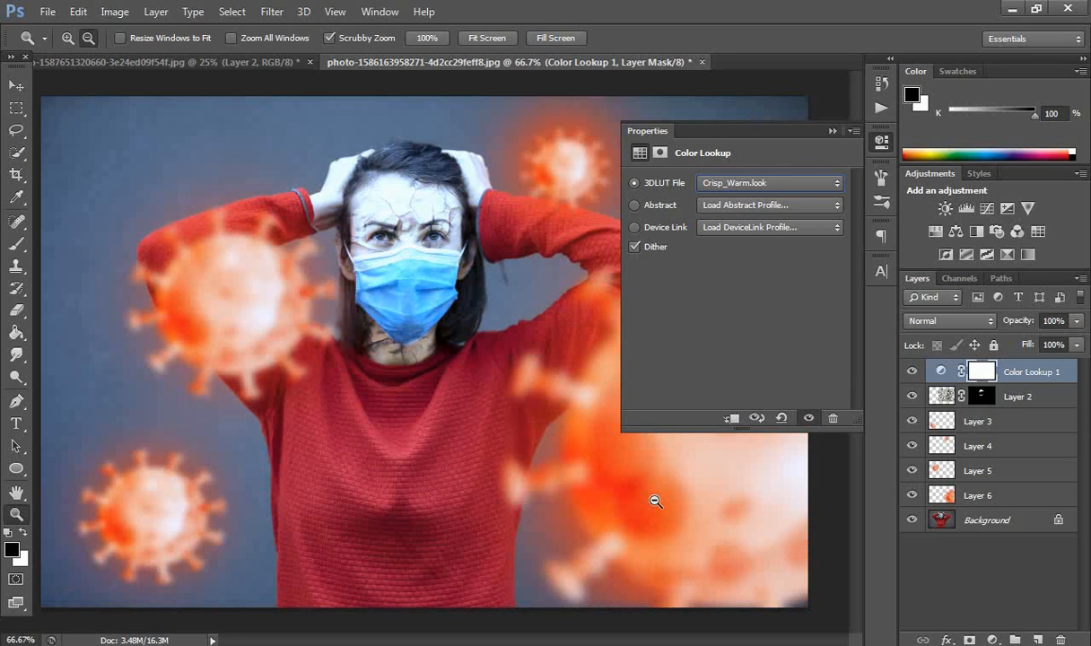
key(Up)
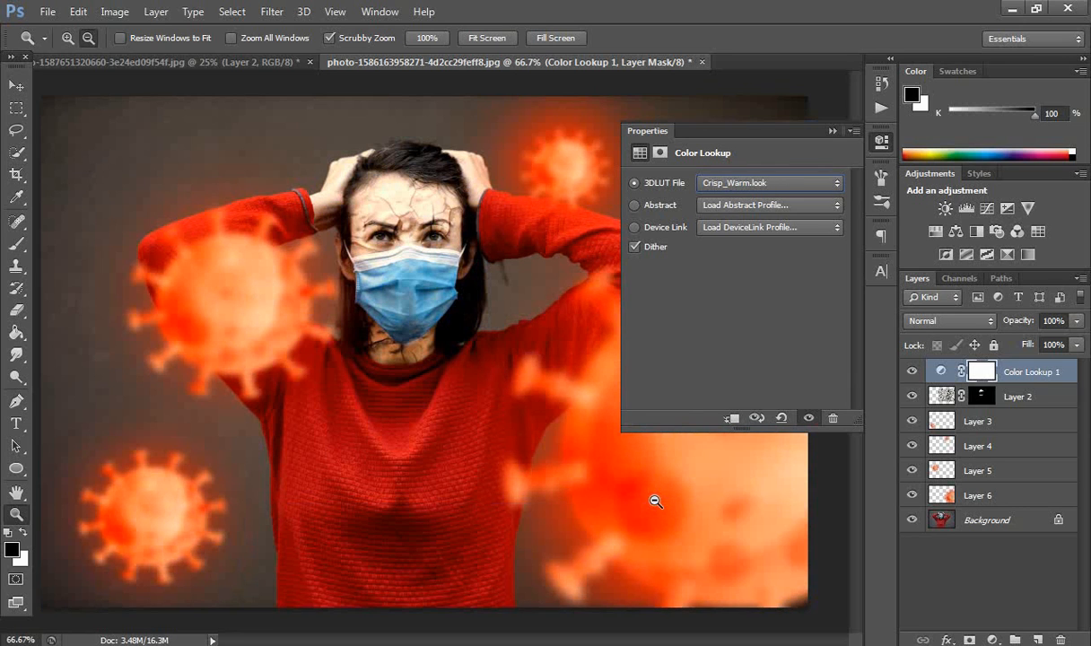
key(Up)
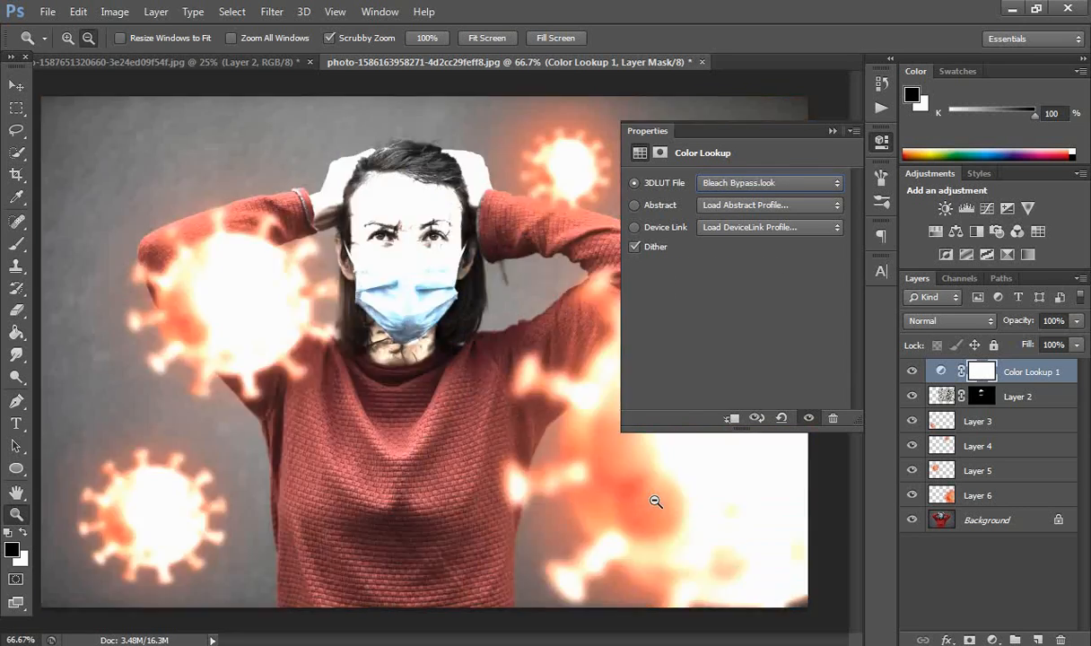
key(Up)
click(657, 502)
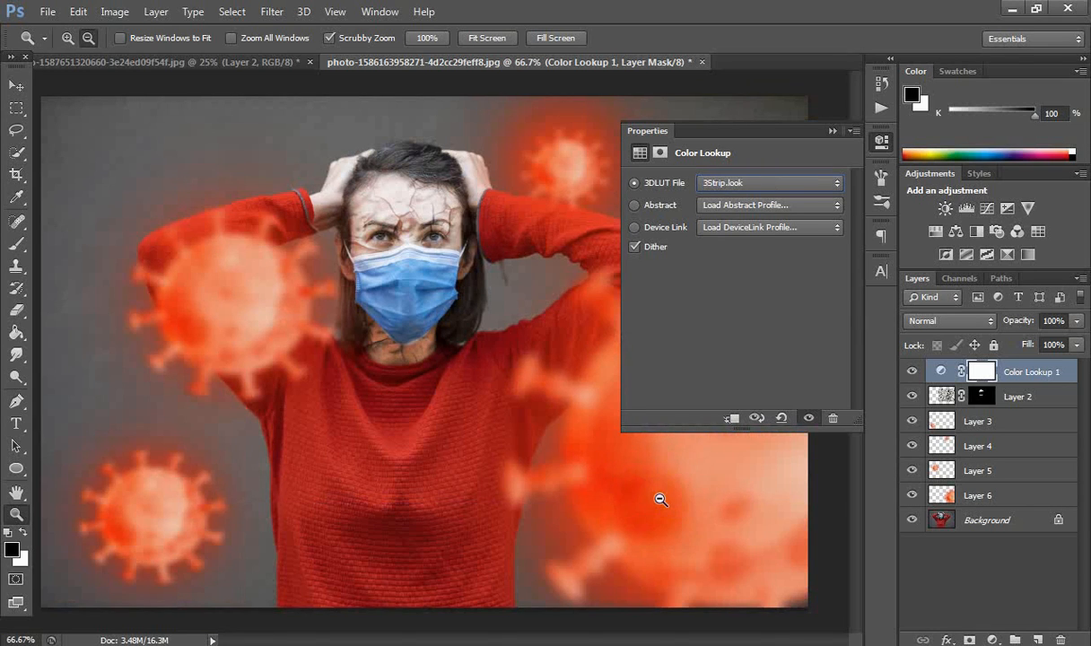
key(Up)
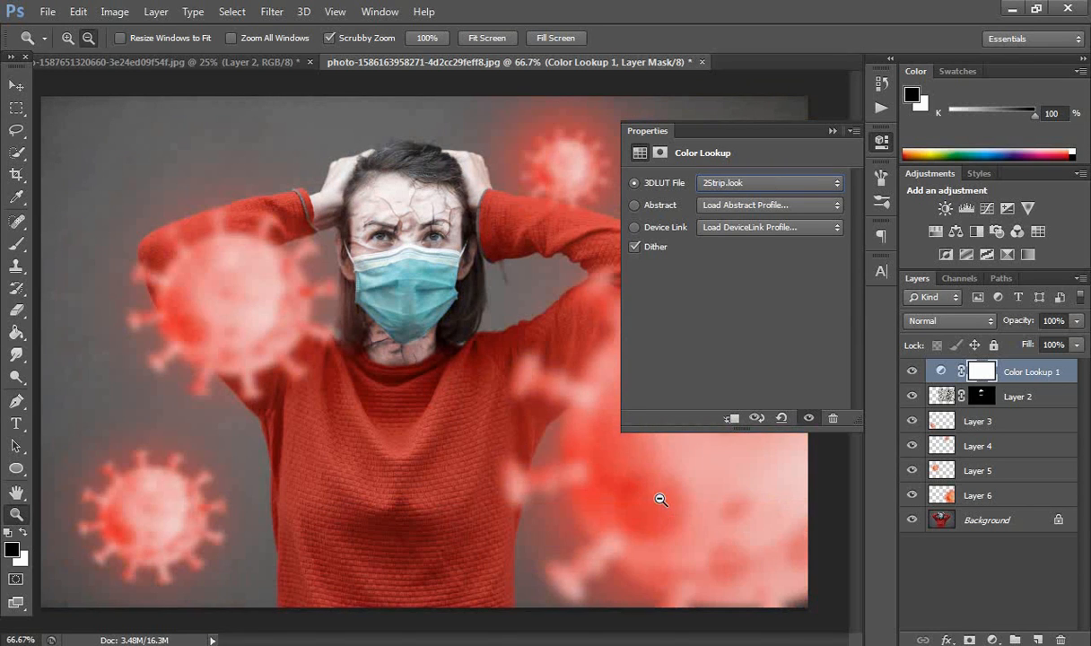
- Try the TensionGreen, Soft_Warming, Moonlight and HorrorBlue 3D LUTs on the Color Lookup layer
click(731, 180)
click(705, 545)
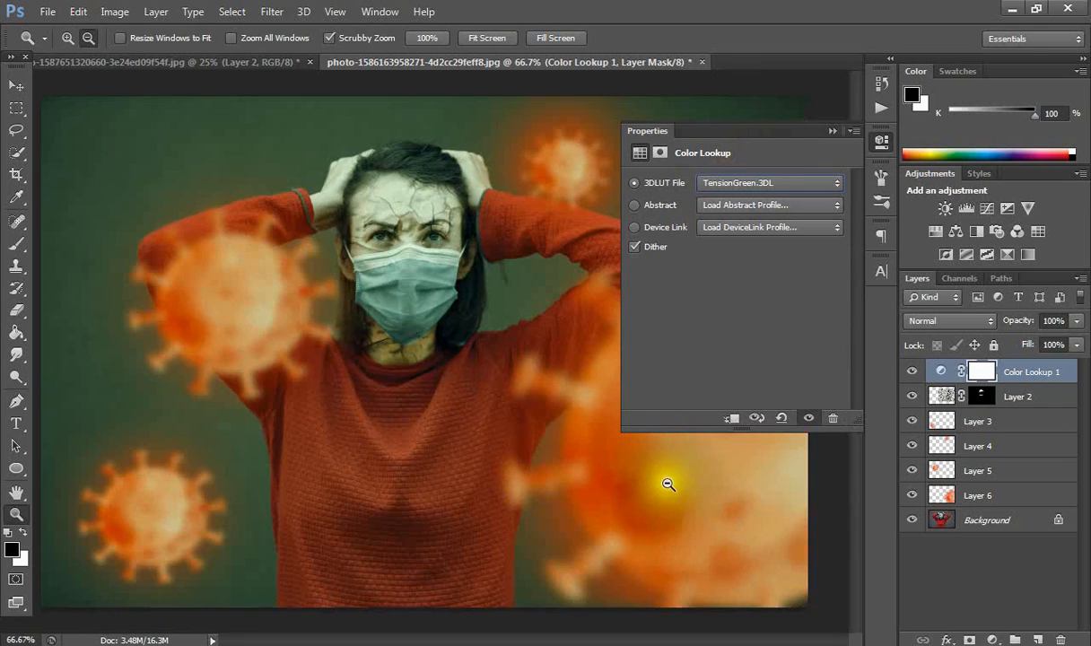
key(Up)
alt+click(652, 481)
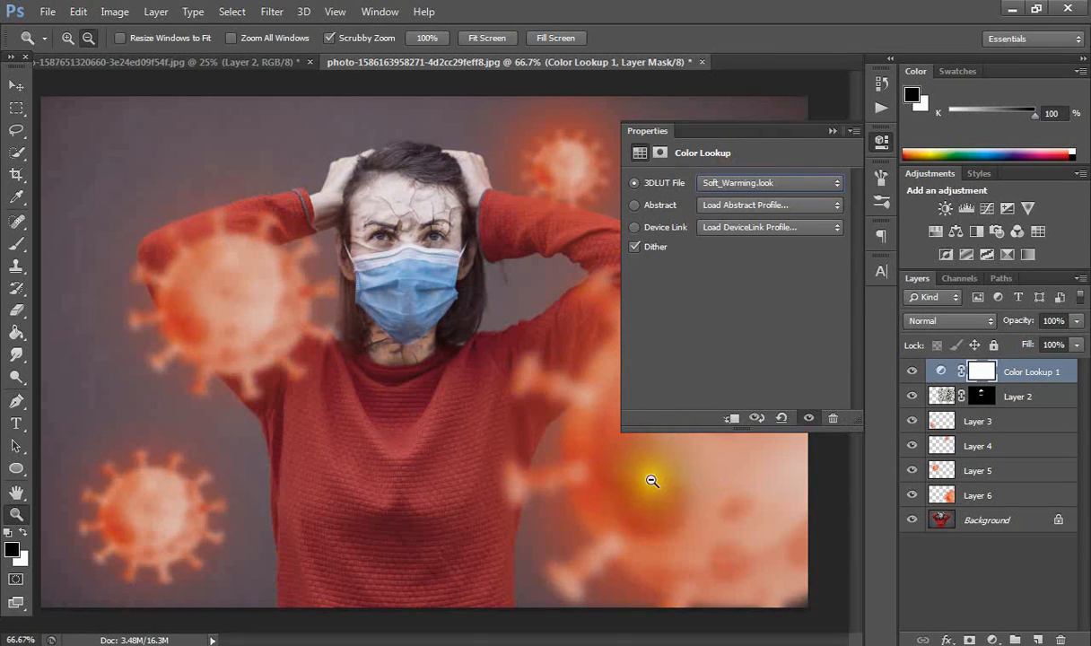
key(Up)
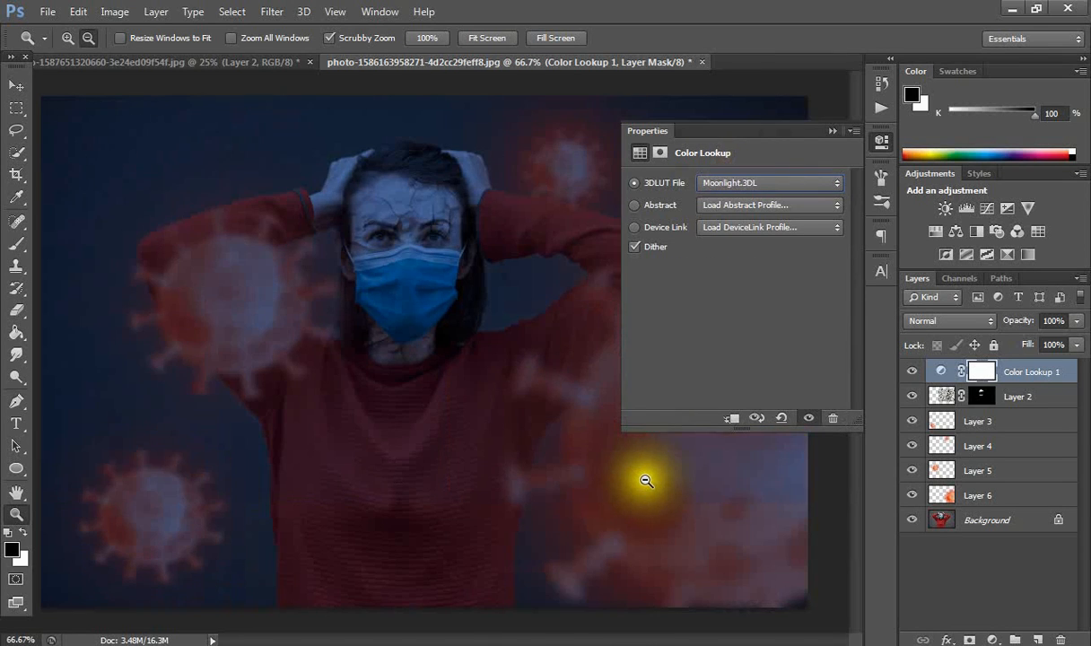
key(Up)
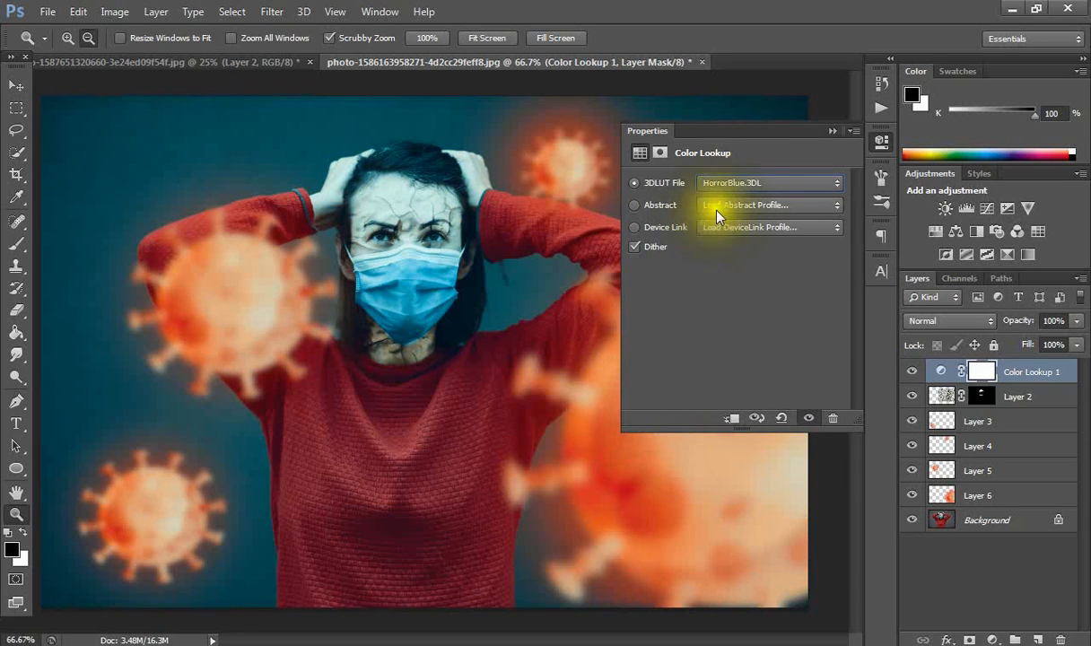
- Set the Color Lookup to the LateSunset.3DL LUT and lower the adjustment layer's opacity to 70%
click(708, 182)
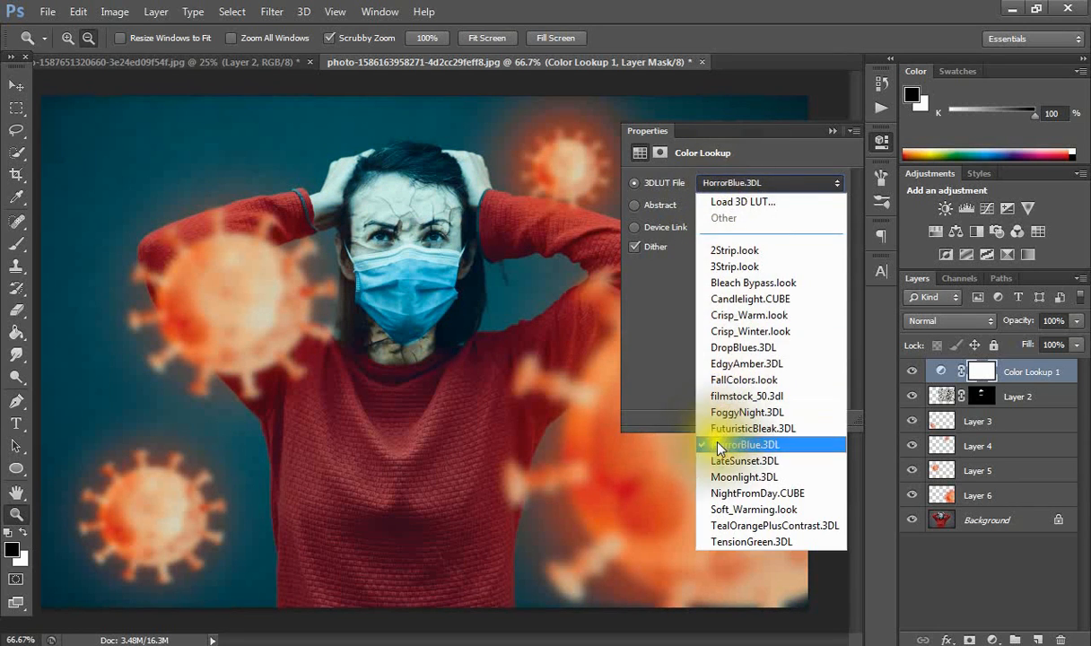
click(723, 460)
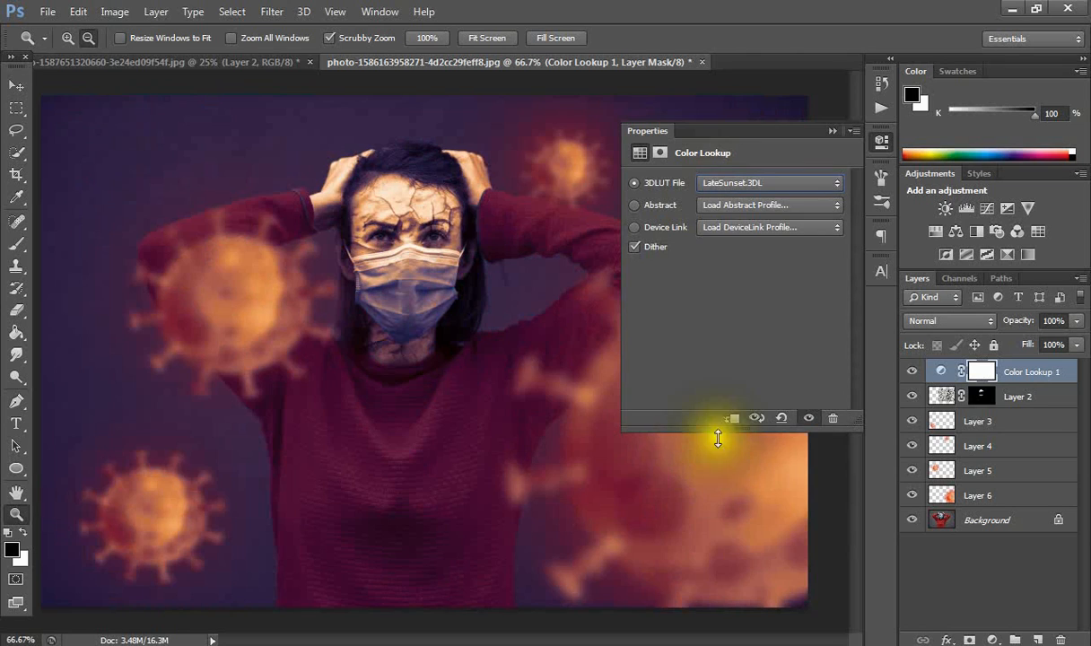
double_click(827, 133)
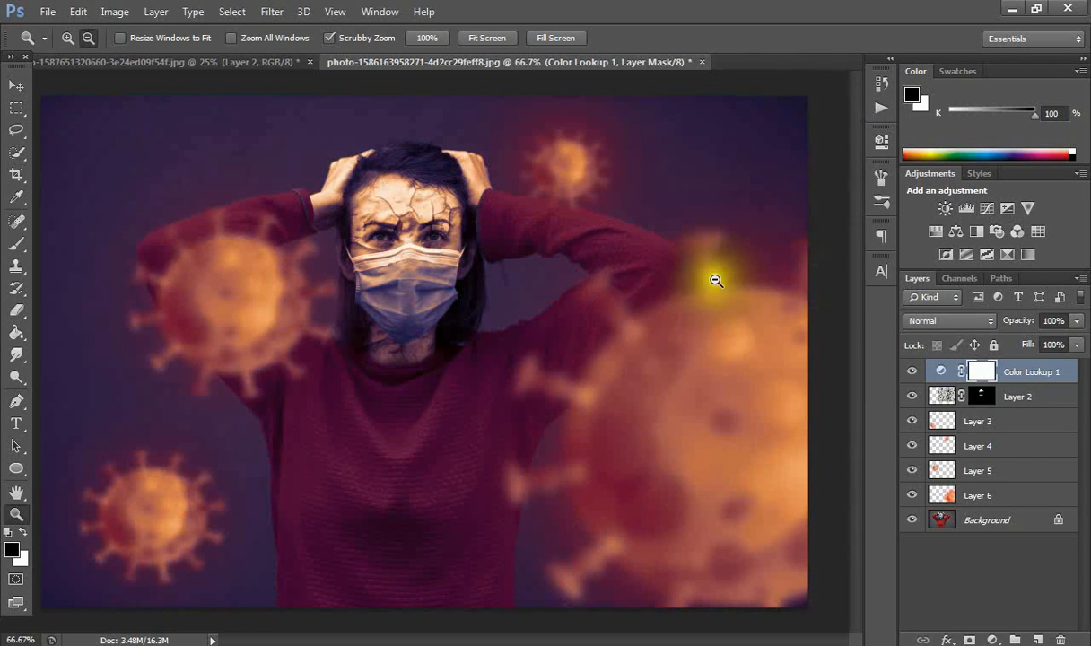
click(1077, 322)
drag(1053, 342, 1036, 342)
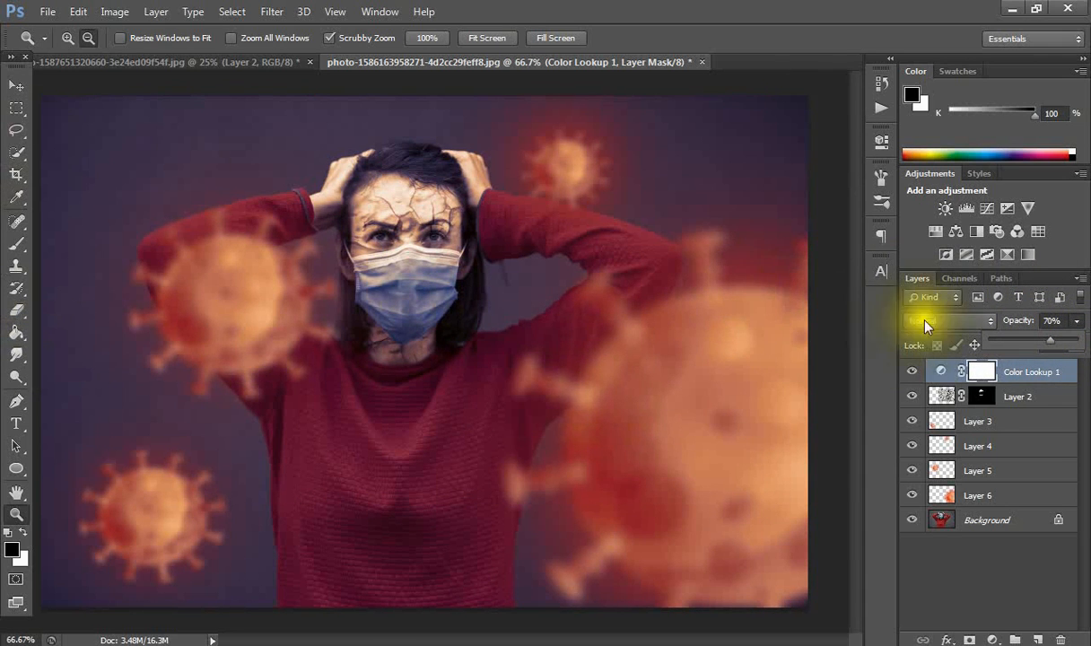
- Try shifting Layer 2's crack texture slightly upward on the face, and undo the move
click(973, 395)
click(11, 86)
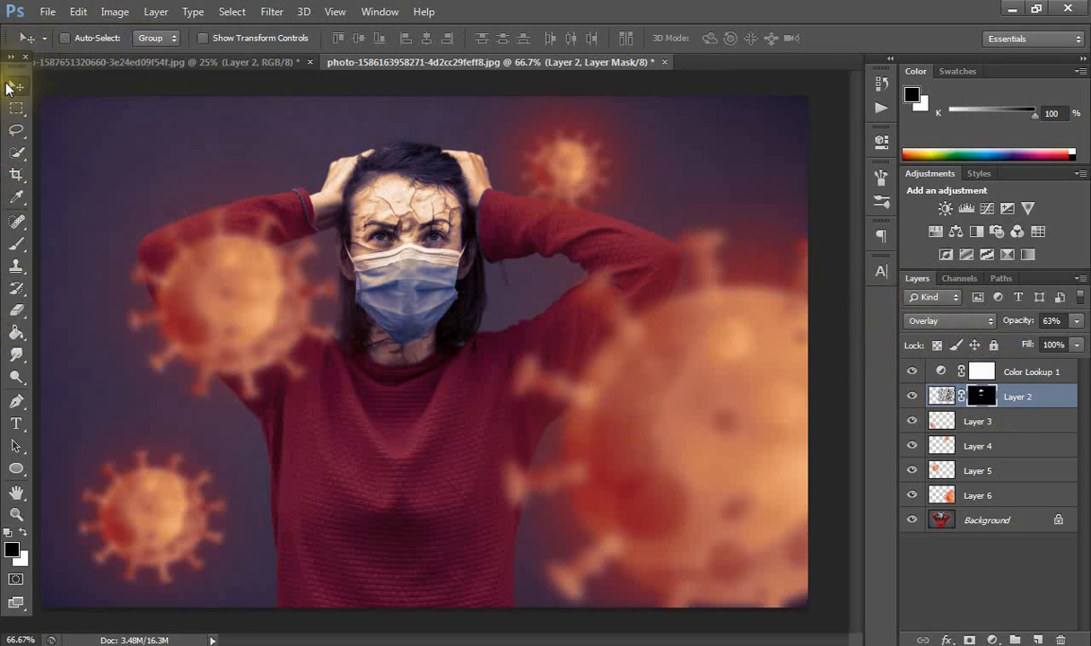
mouse_move(420, 241)
mouse_down()
mouse_move(429, 234)
mouse_move(413, 222)
mouse_up()
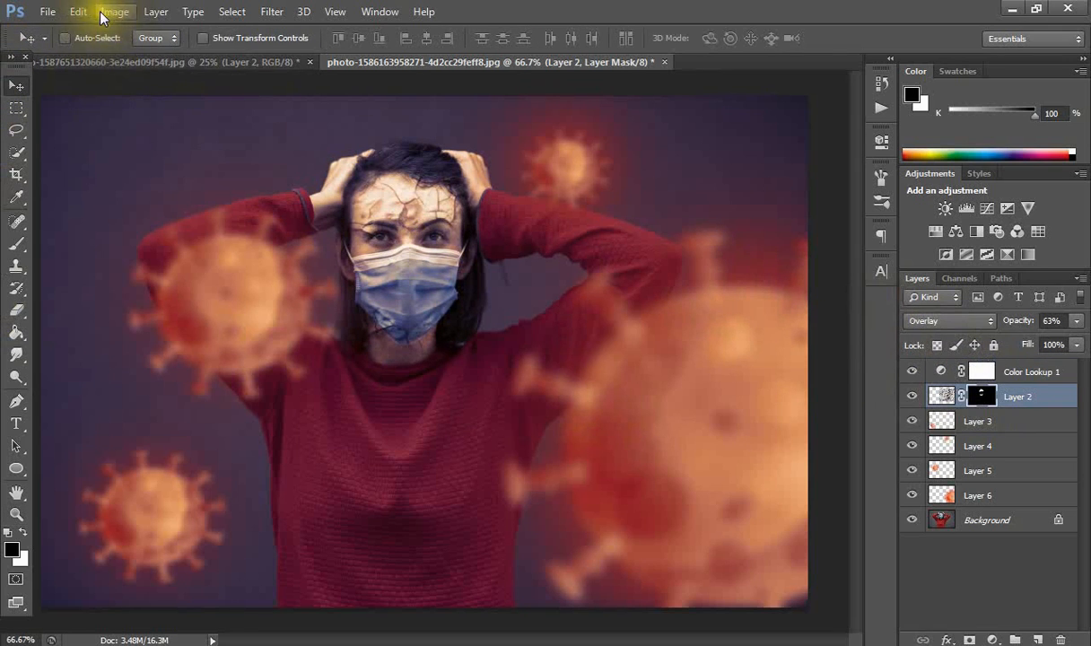
click(78, 12)
click(85, 63)
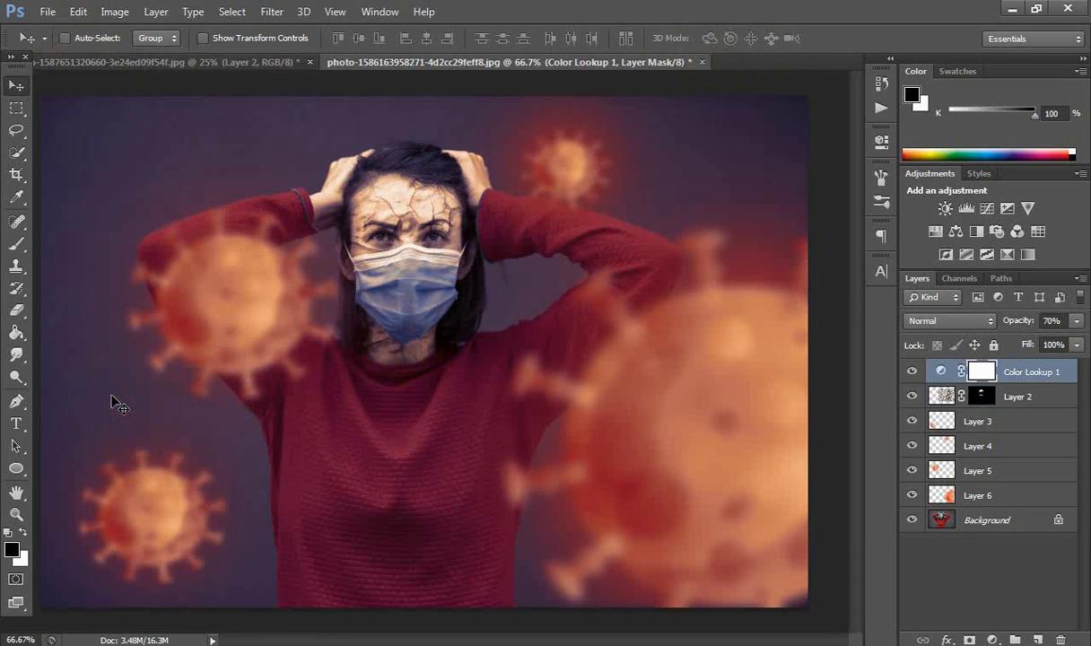
- Try painting black on Layer 2's mask between the eyebrows with the 16 px brush, and undo it
click(16, 244)
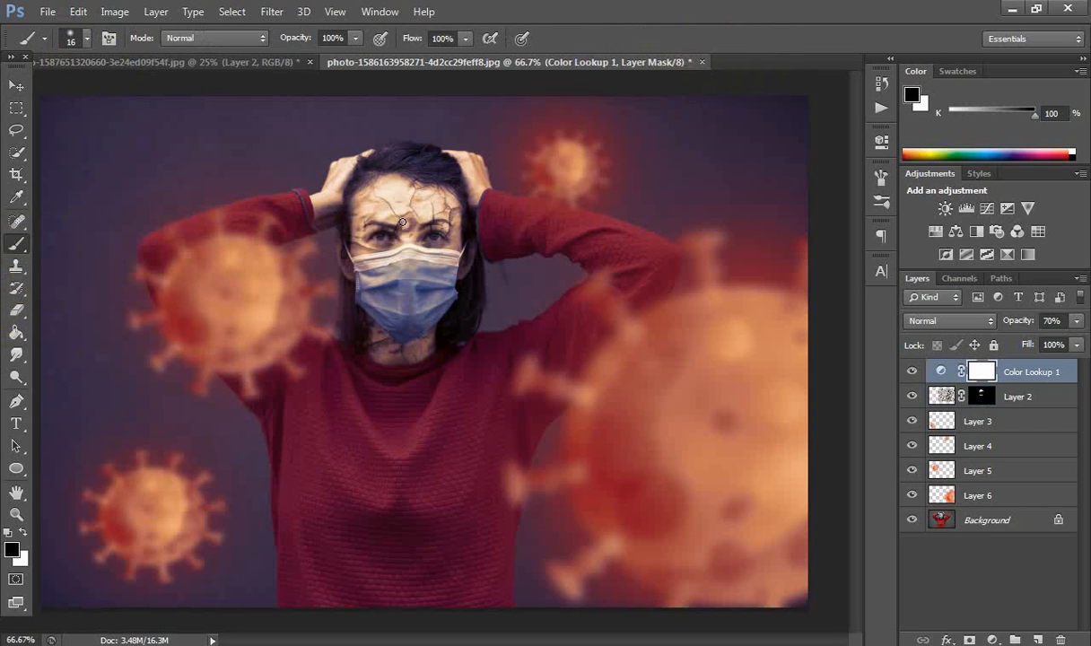
click(246, 318)
click(9, 533)
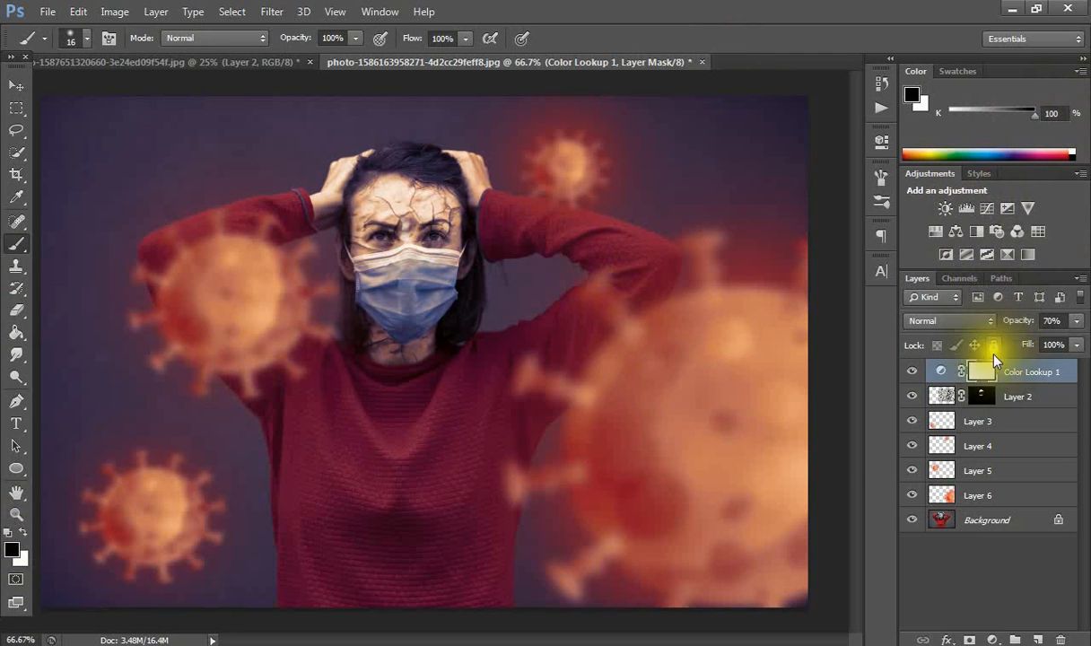
click(981, 395)
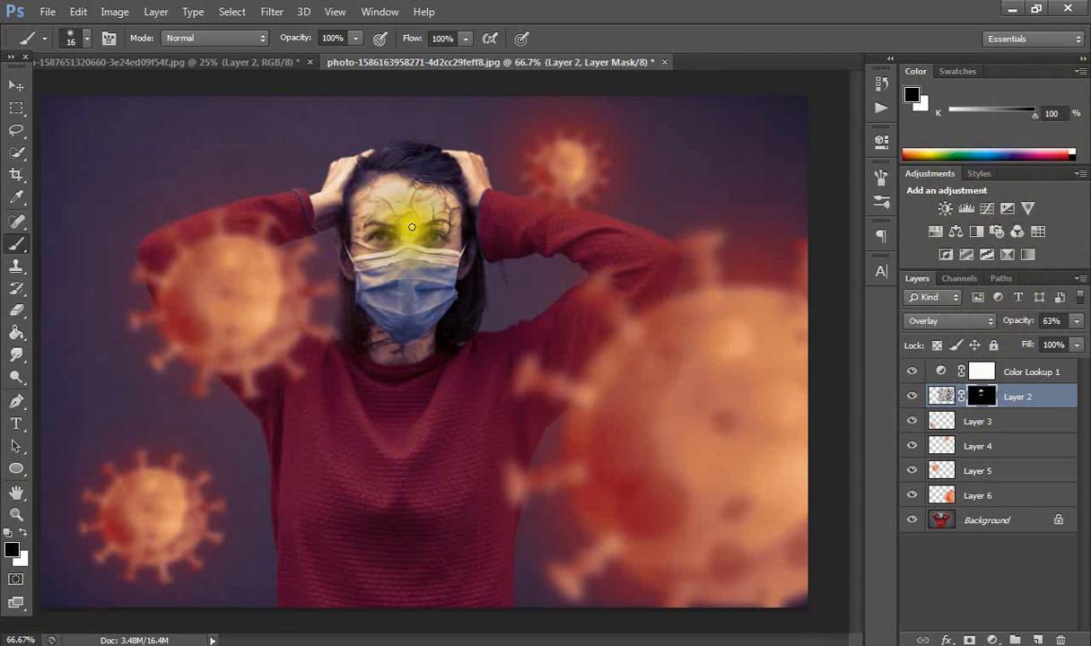
click(77, 12)
click(71, 60)
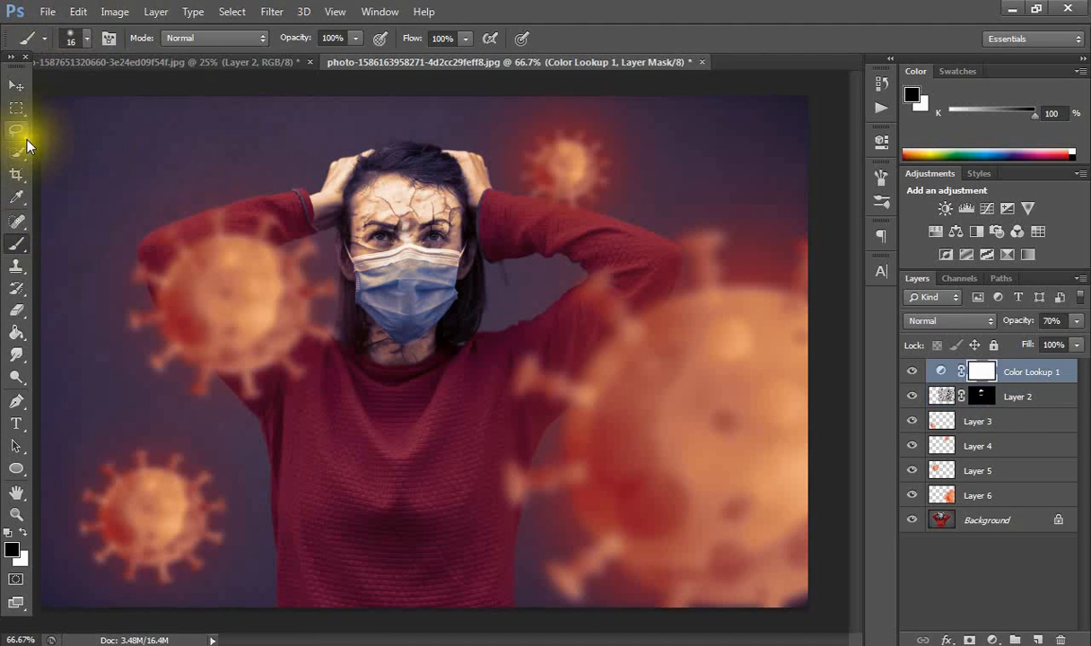
- Reduce the opacity of the Layer 2 crack texture to 47%
click(18, 82)
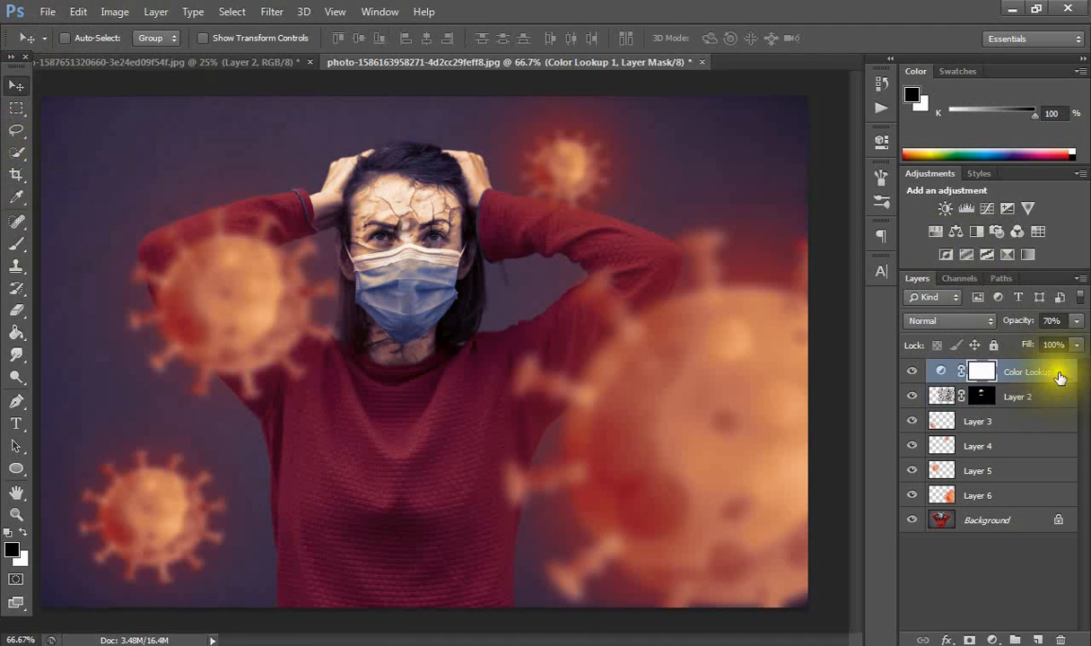
click(1046, 408)
click(1076, 320)
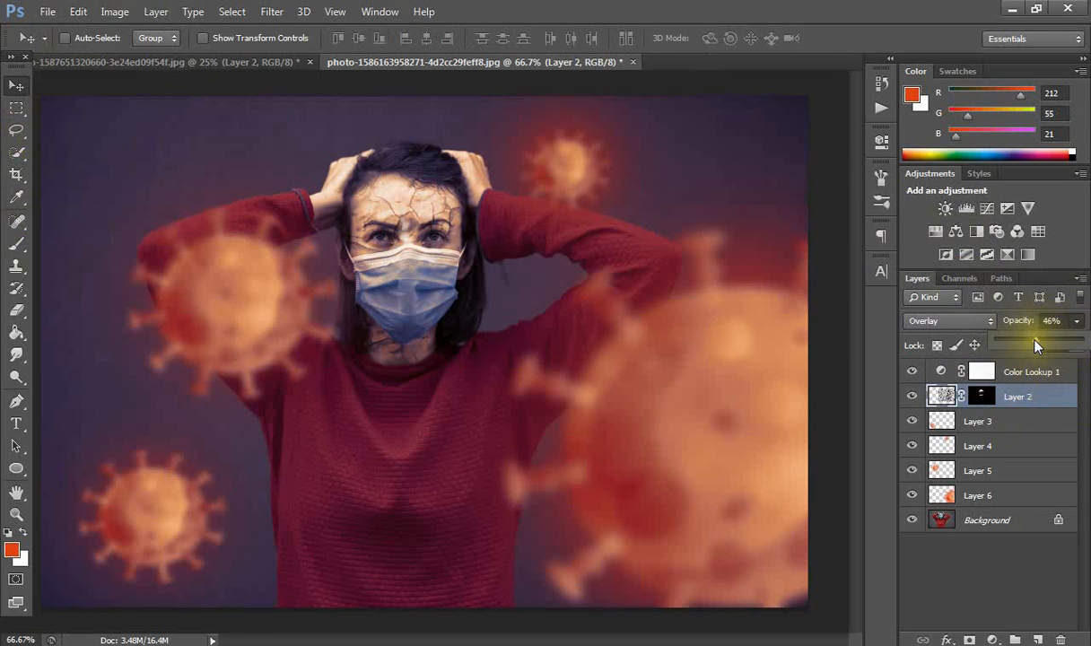
drag(1033, 344, 1087, 342)
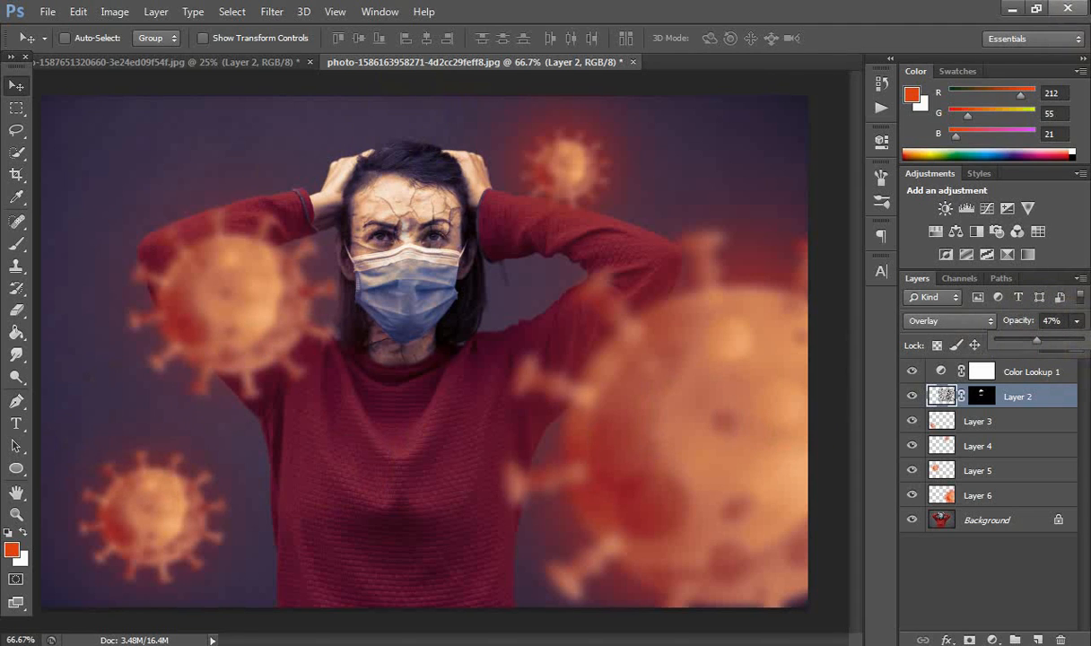
click(165, 59)
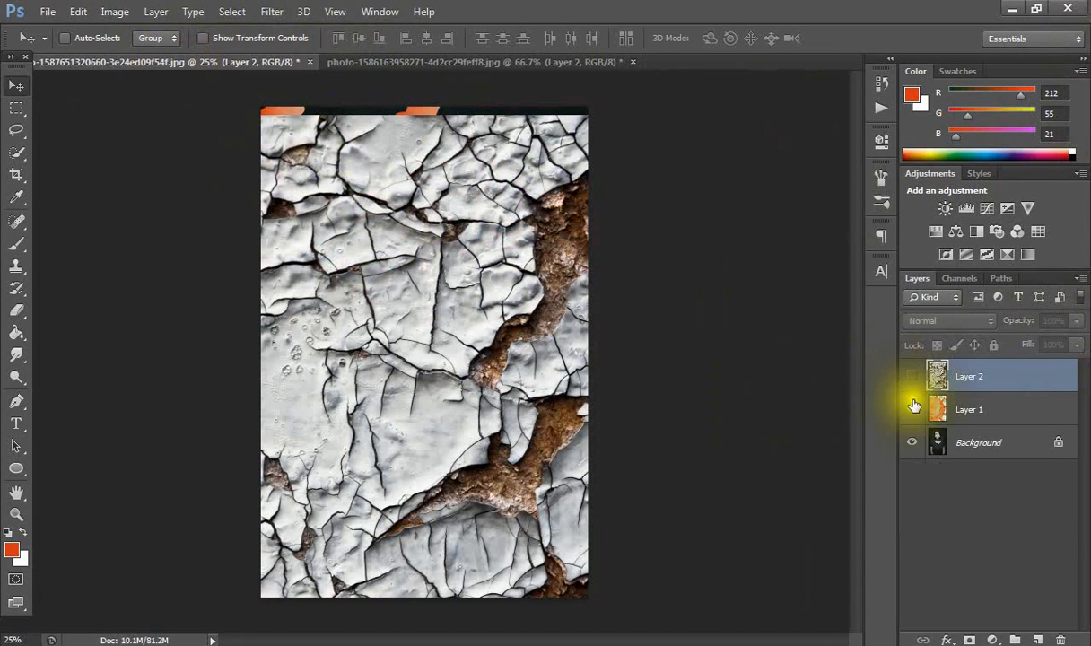
drag(911, 376, 912, 409)
click(963, 443)
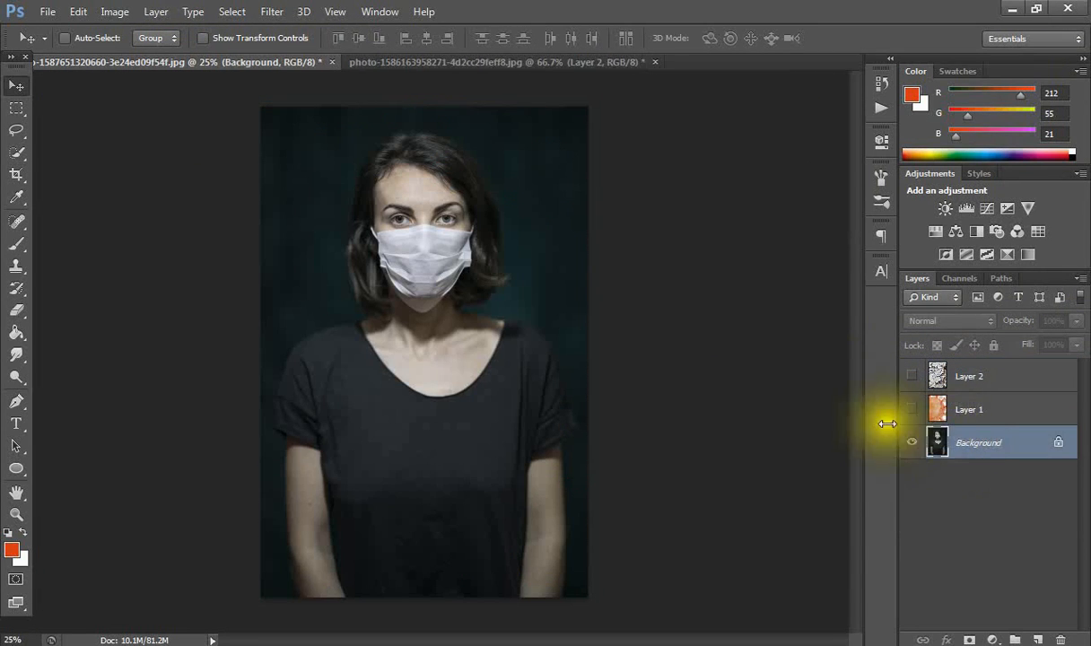
- Copy the virus layers, Layer 3 to Layer 6, from the red-sweater composite into the portrait document above its Background
click(401, 61)
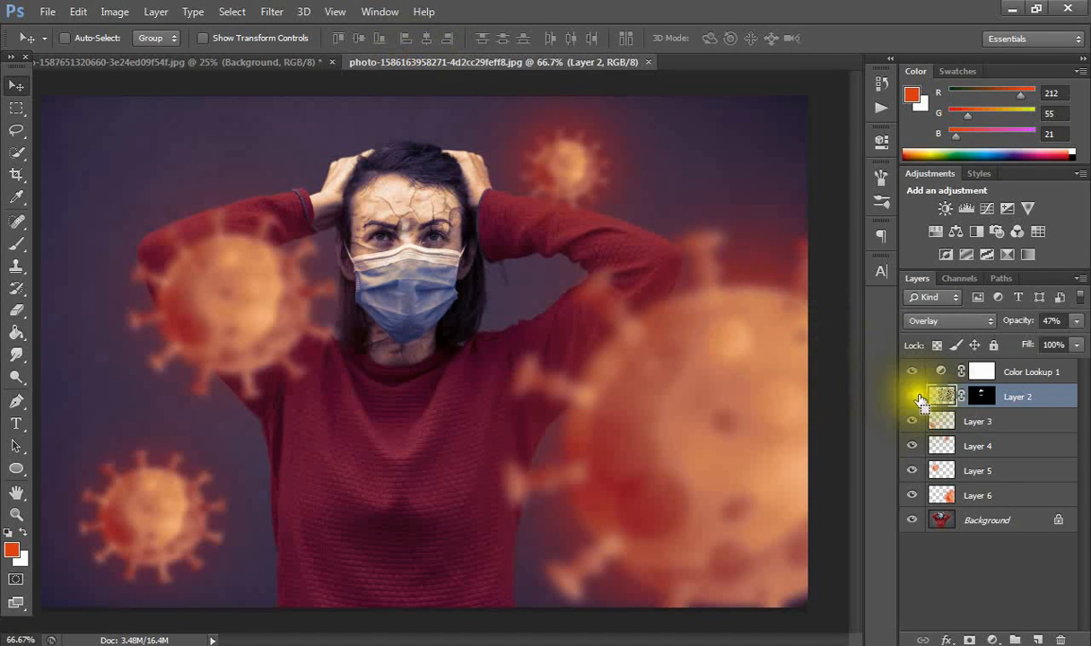
click(996, 426)
shift+click(991, 449)
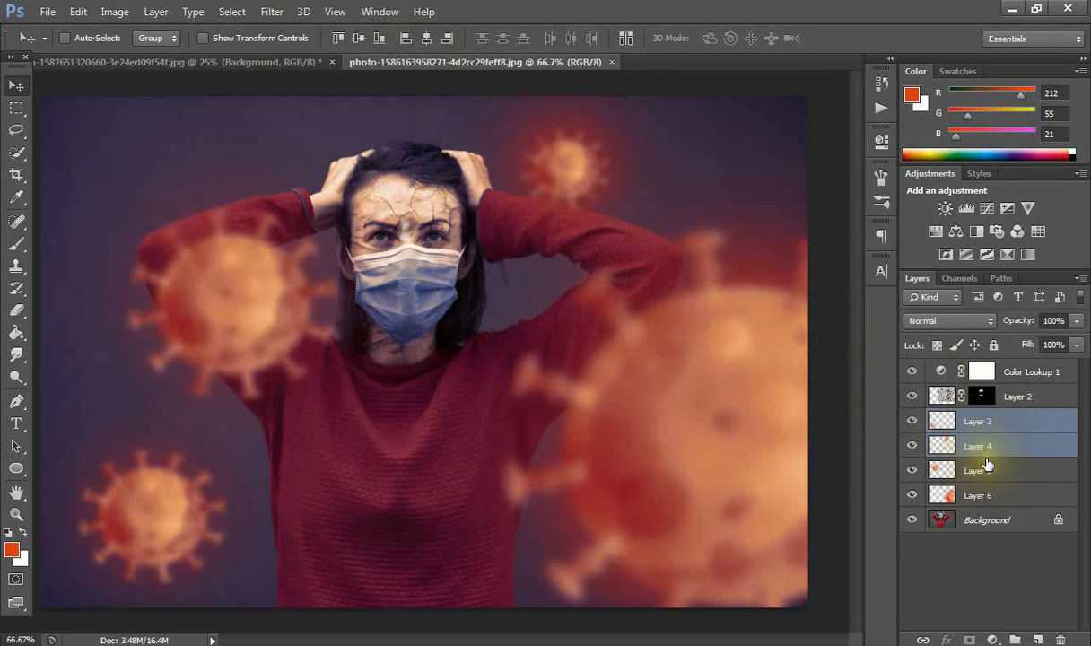
shift+click(990, 473)
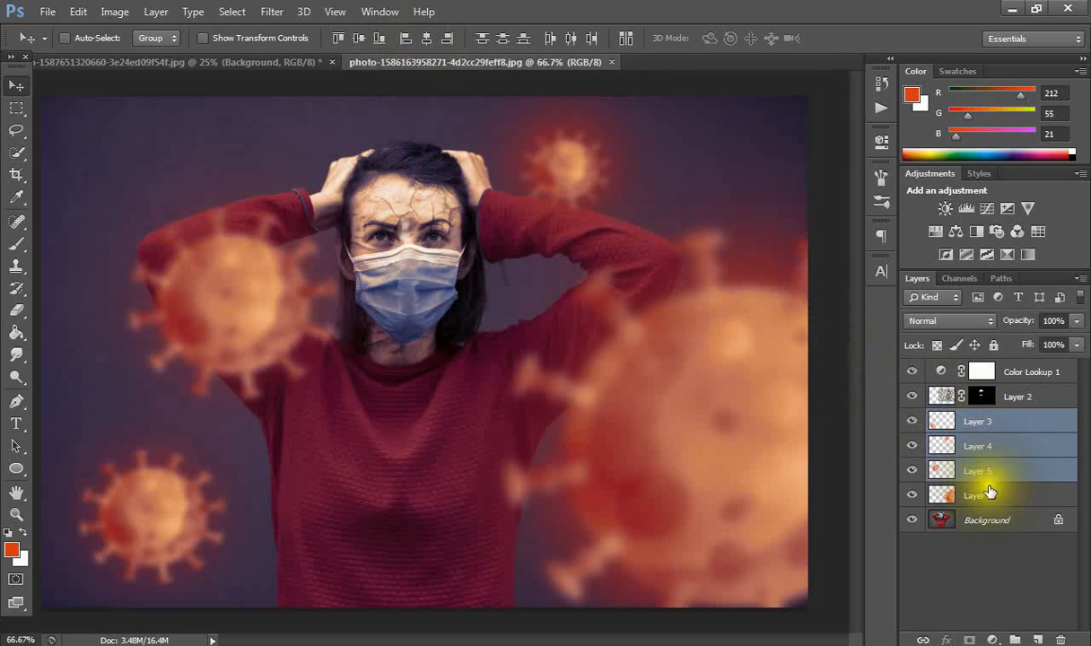
drag(231, 303, 266, 235)
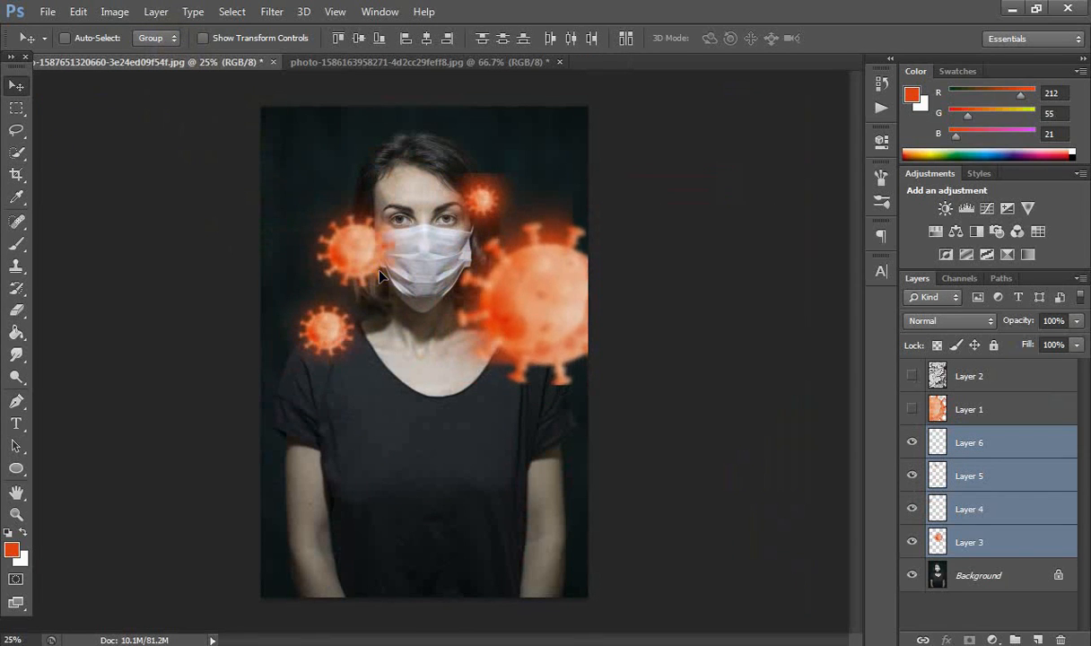
- Identify the Layer 6 virus by toggling its visibility and move it down onto the woman's arm at the portrait's lower left
click(914, 443)
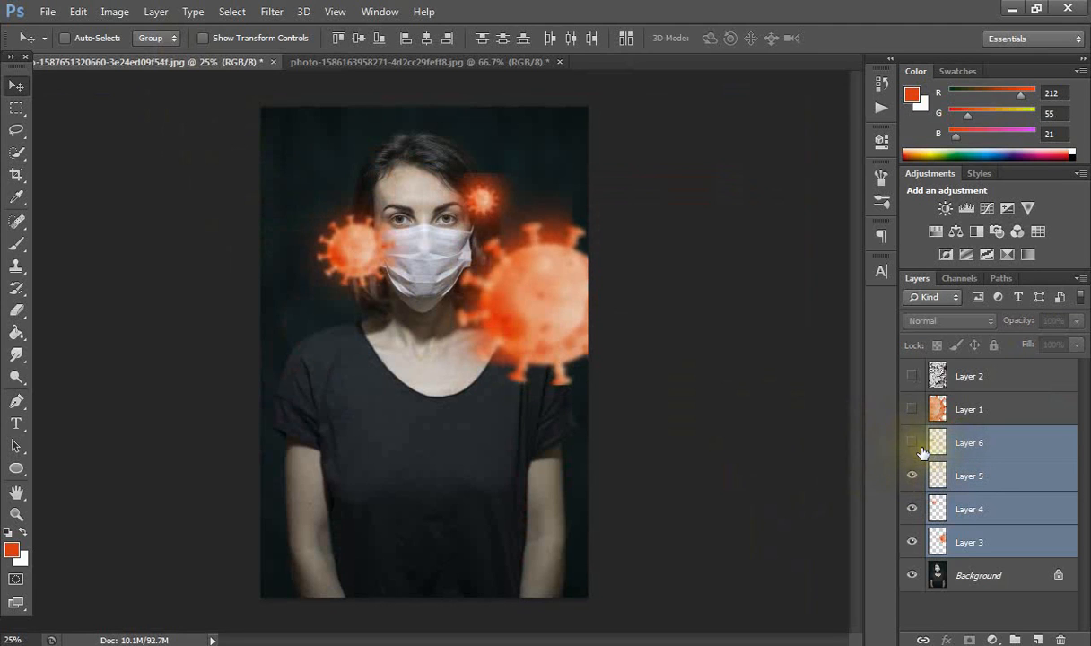
click(913, 443)
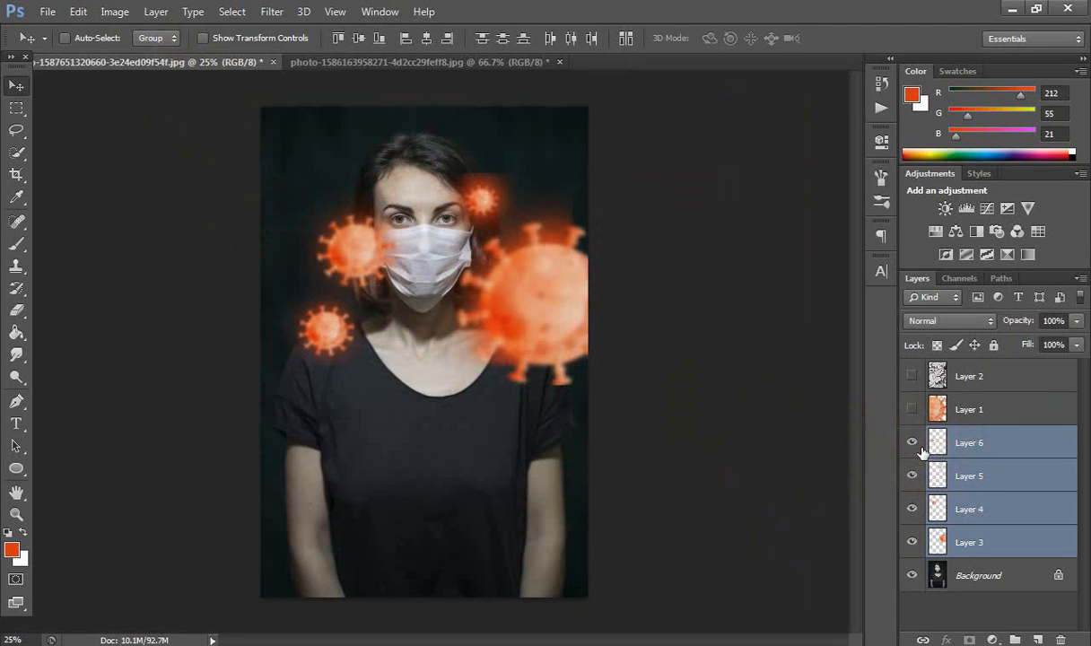
click(980, 441)
drag(305, 355, 285, 514)
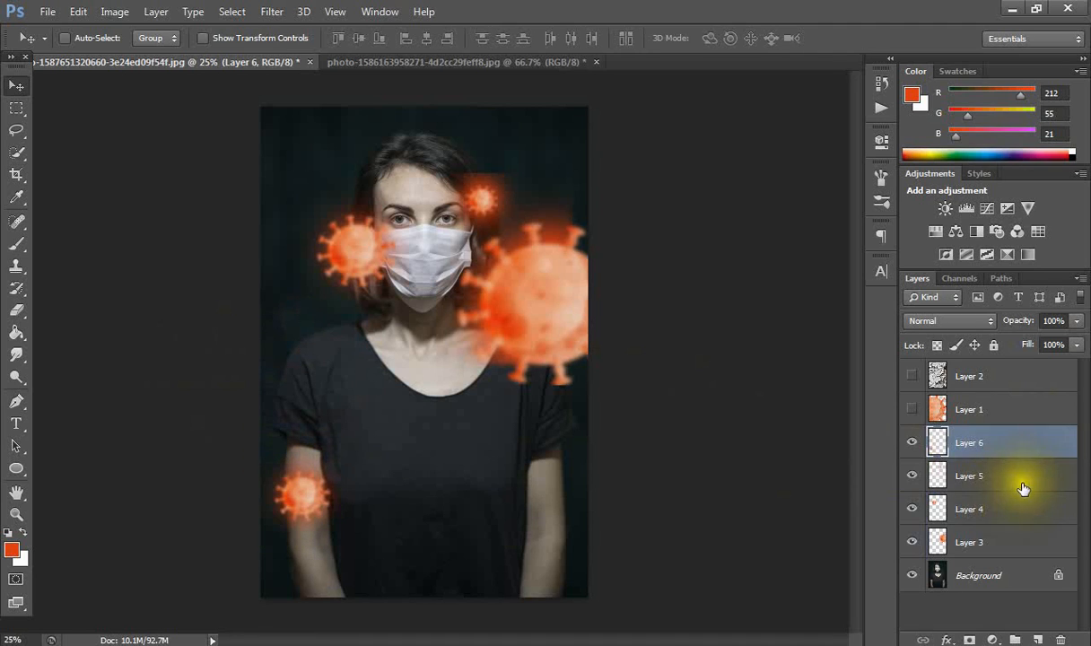
- Hide the small Layer 5 virus beside the woman's hair and check which virus Layer 4 holds
click(914, 477)
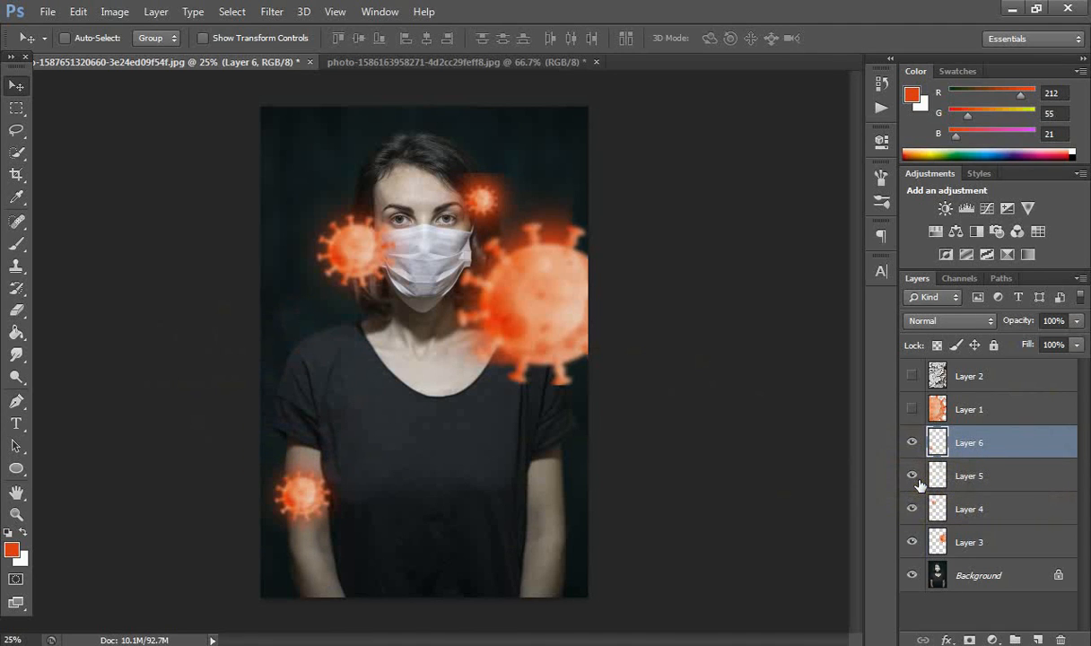
click(915, 481)
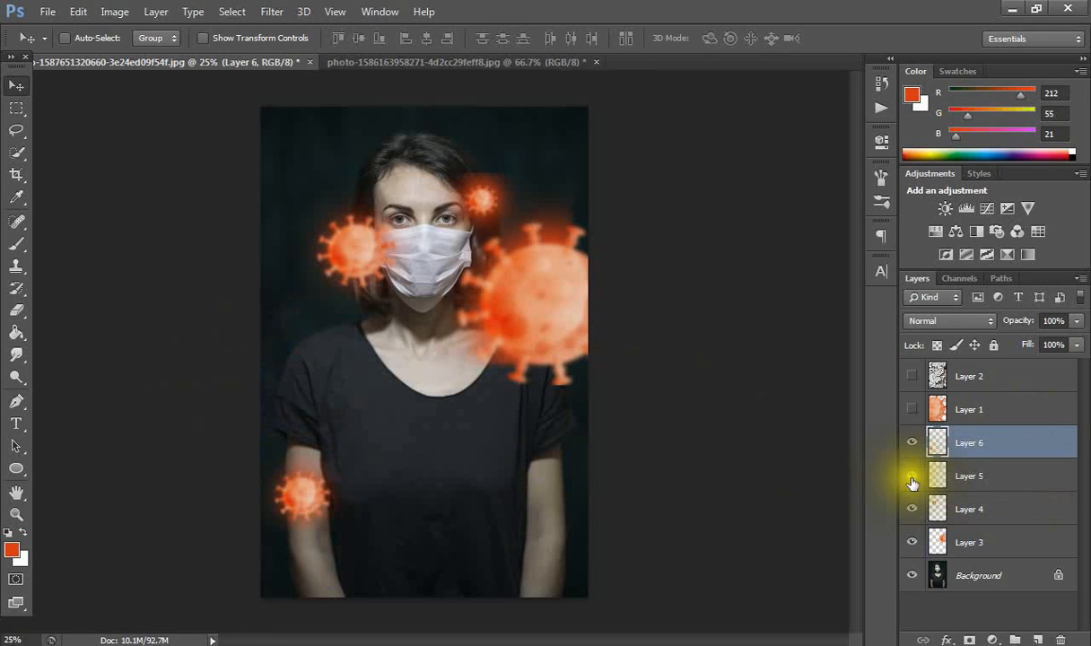
click(912, 482)
click(912, 508)
click(912, 509)
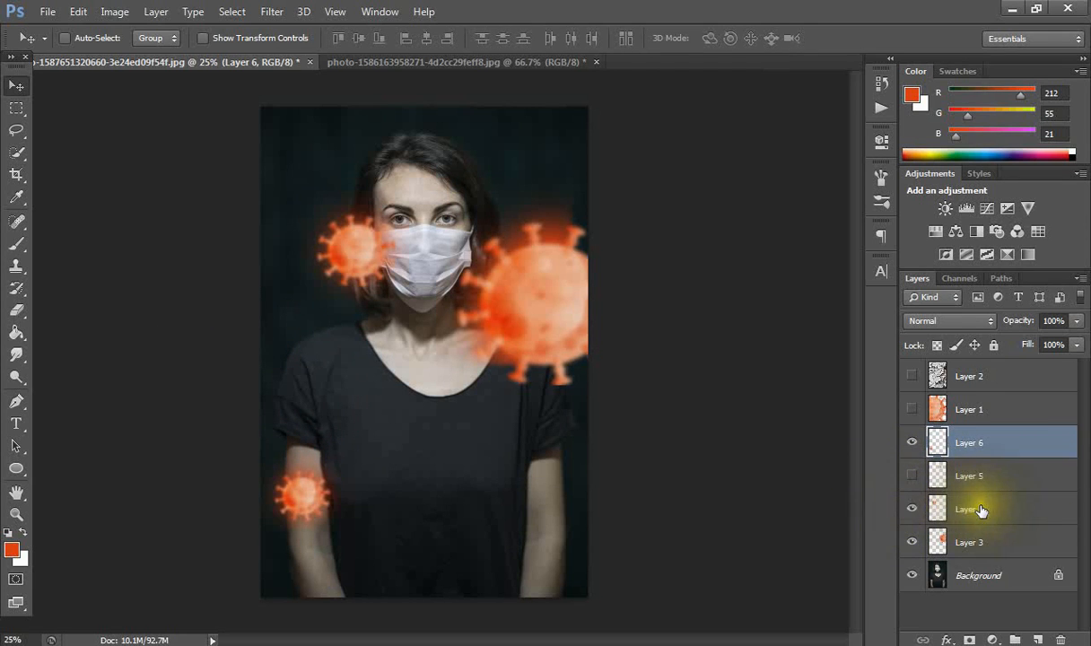
- Move the Layer 4 virus to the upper left of the woman's head and shift the large Layer 3 virus slightly right
click(981, 510)
drag(356, 251, 336, 203)
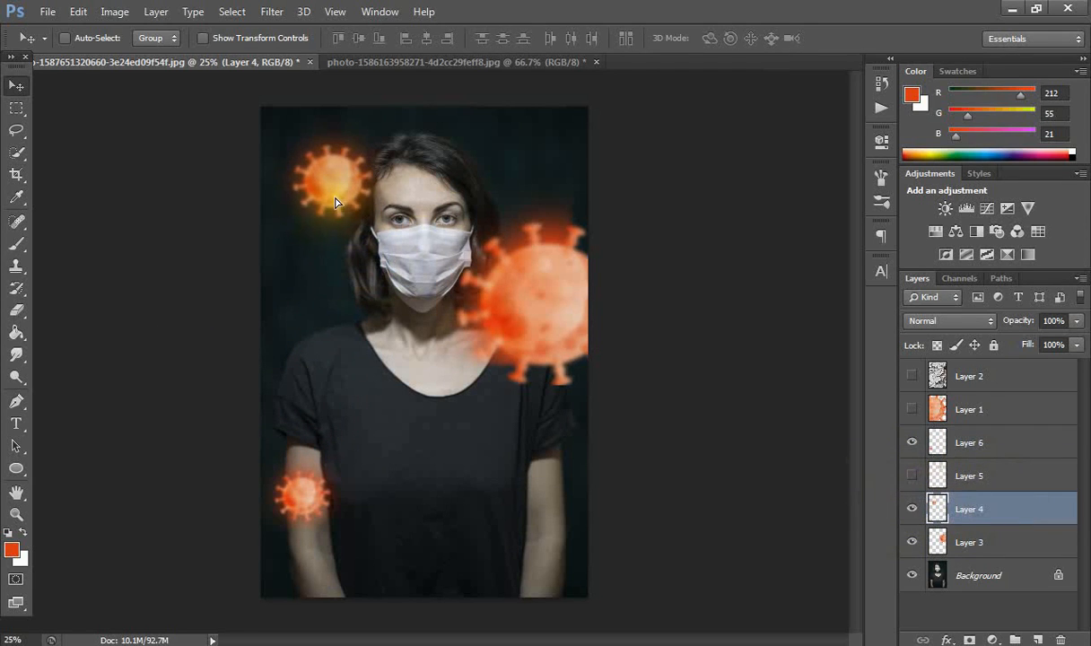
click(996, 534)
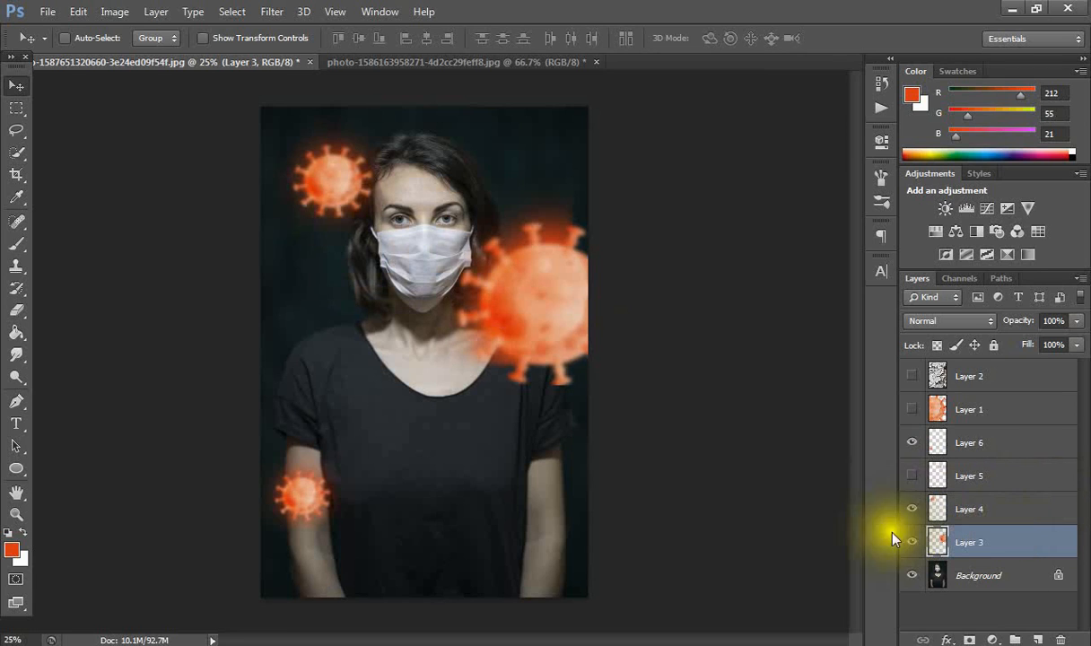
drag(583, 344, 604, 347)
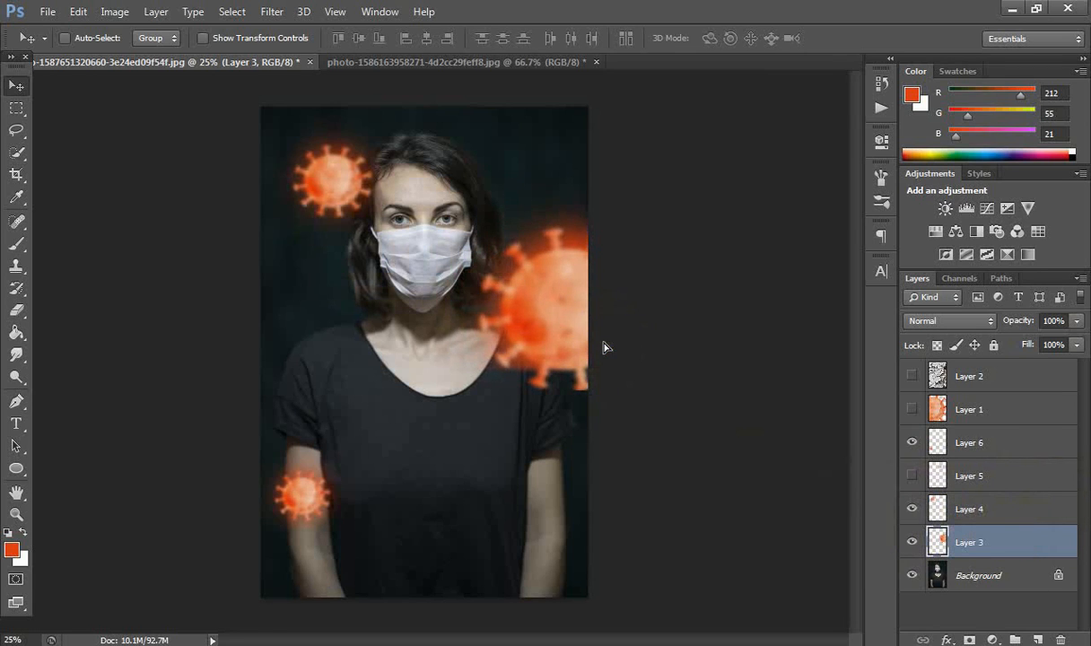
- Duplicate the large virus on Layer 3 as Layer 3 copy within the portrait document
right_click(974, 545)
click(662, 143)
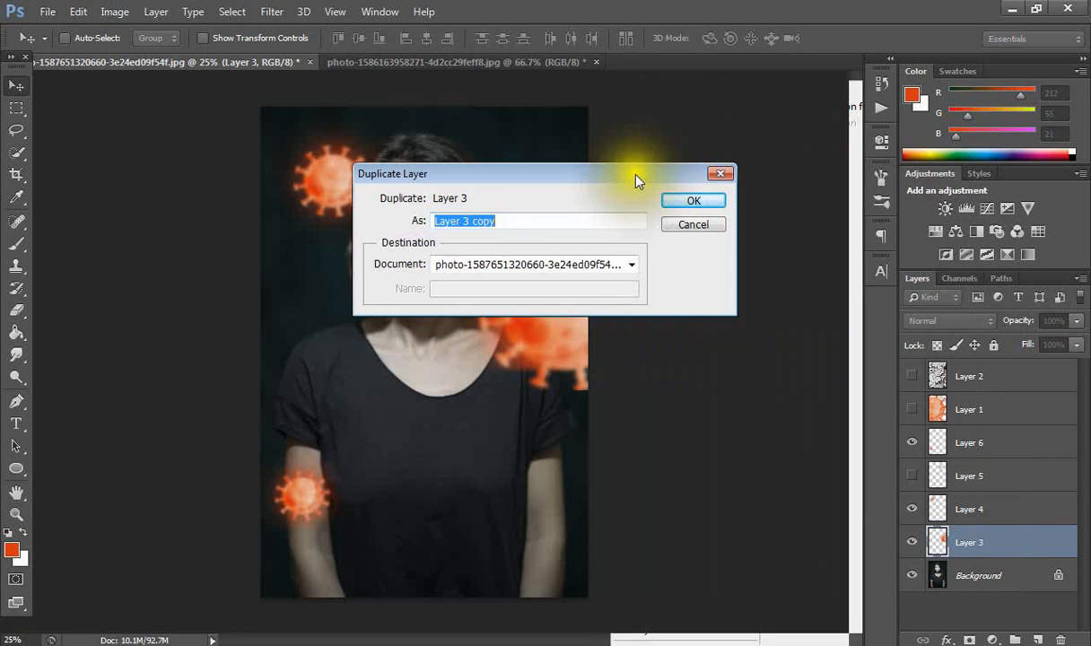
click(692, 201)
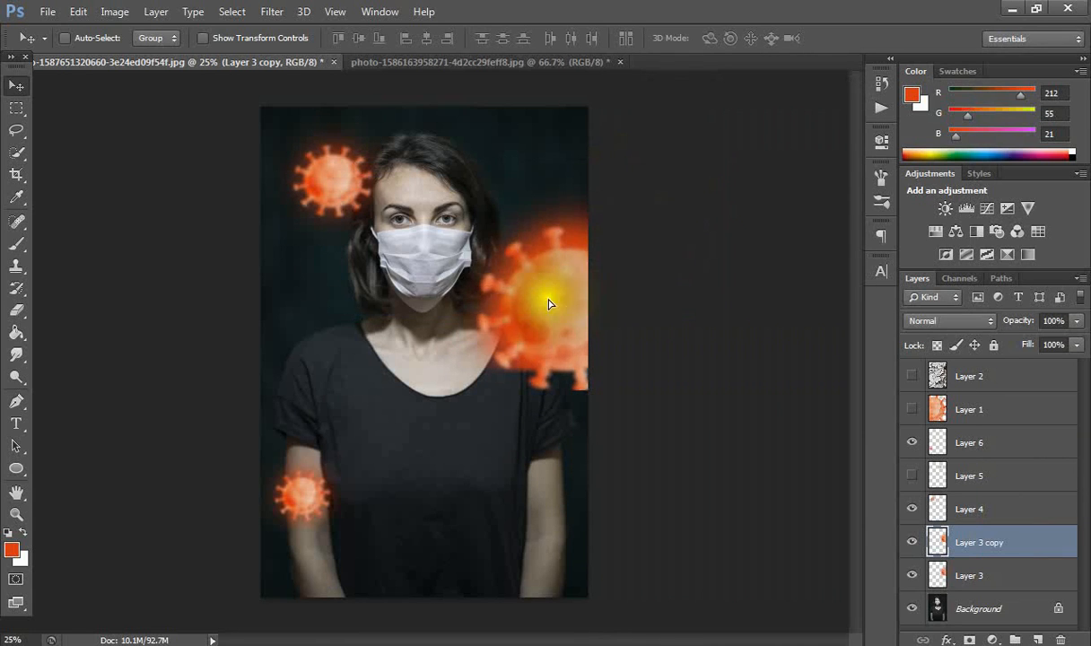
- Move the Layer 3 copy virus to the portrait's left edge and the small Layer 6 virus onto the lower right of the shirt
drag(550, 304, 281, 355)
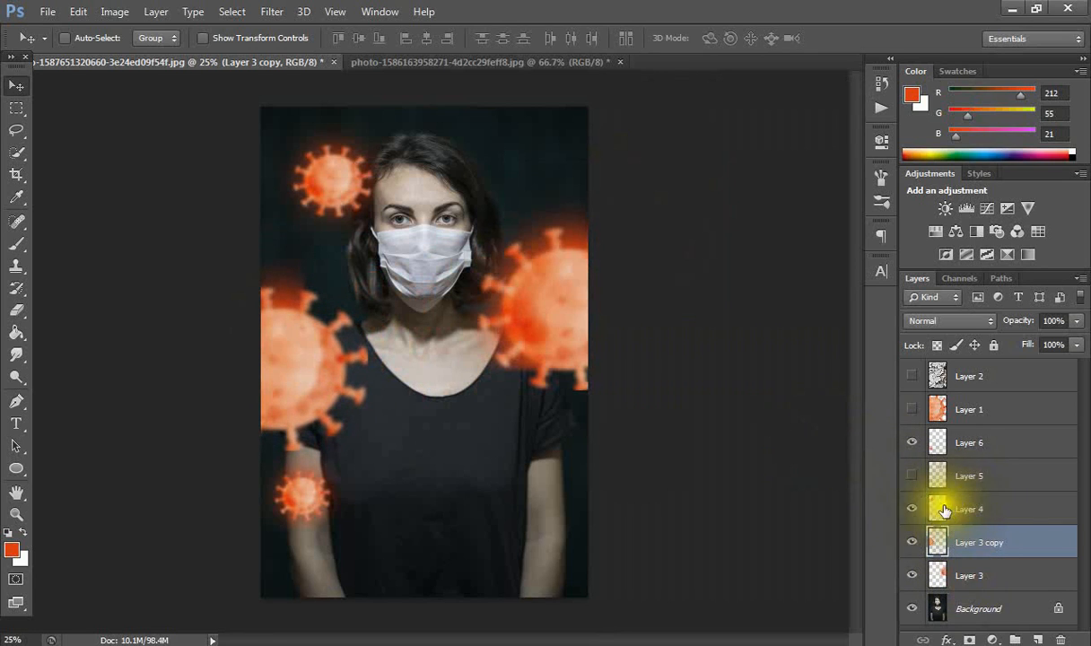
click(965, 444)
drag(366, 514, 480, 521)
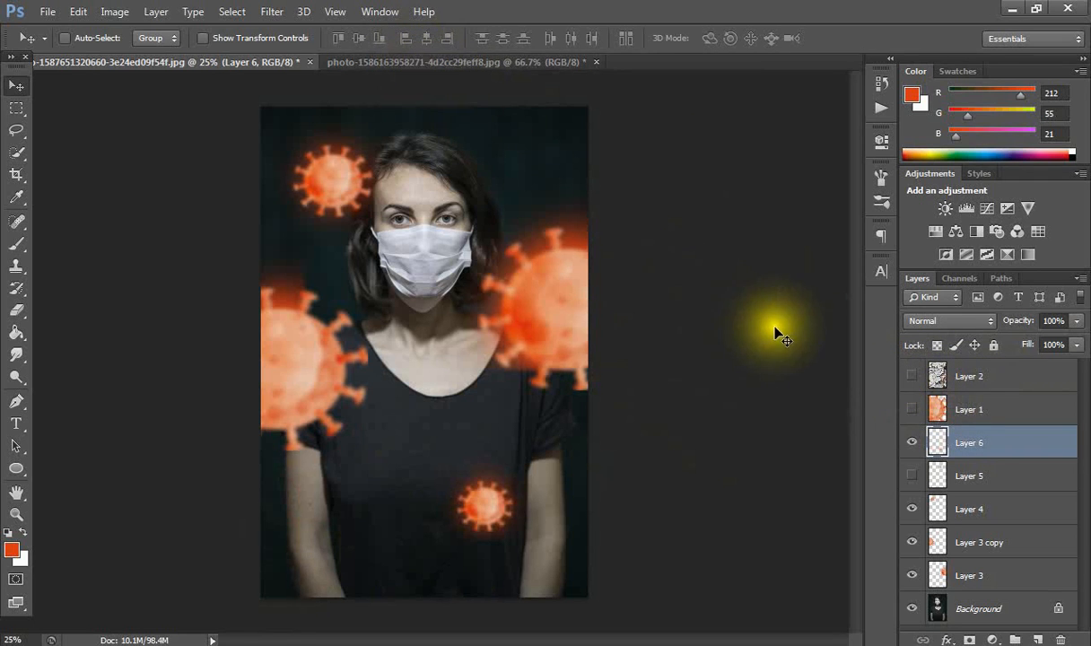
- Show the Layer 2 crack texture, scale it to about 37.5%, and position it over the woman's face and chest
click(911, 377)
click(957, 377)
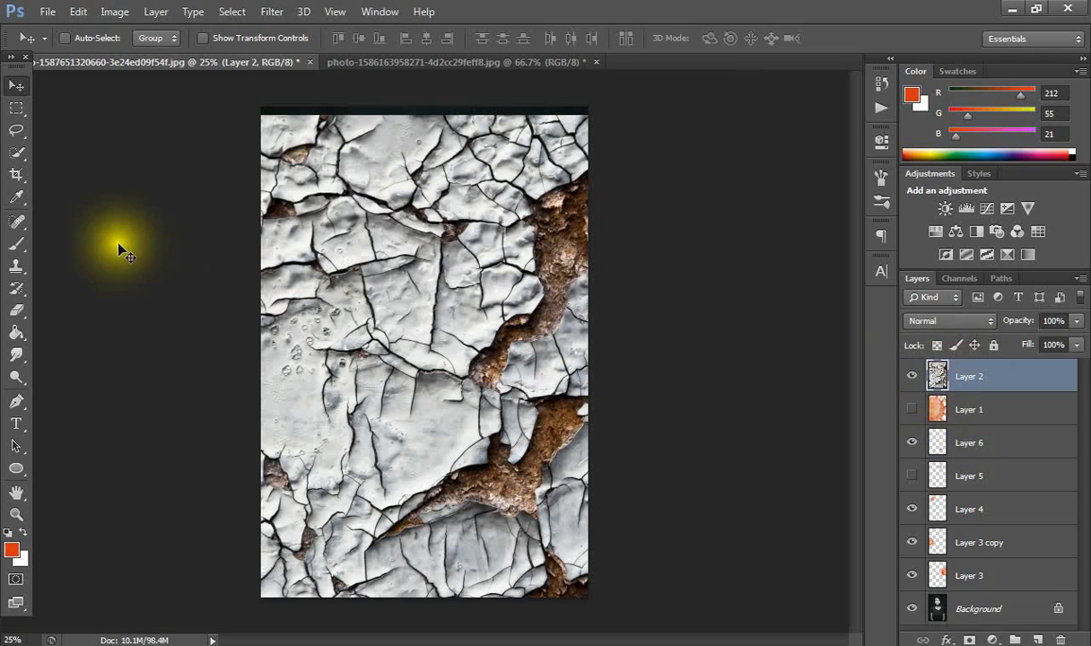
click(78, 12)
click(208, 311)
drag(230, 276, 355, 270)
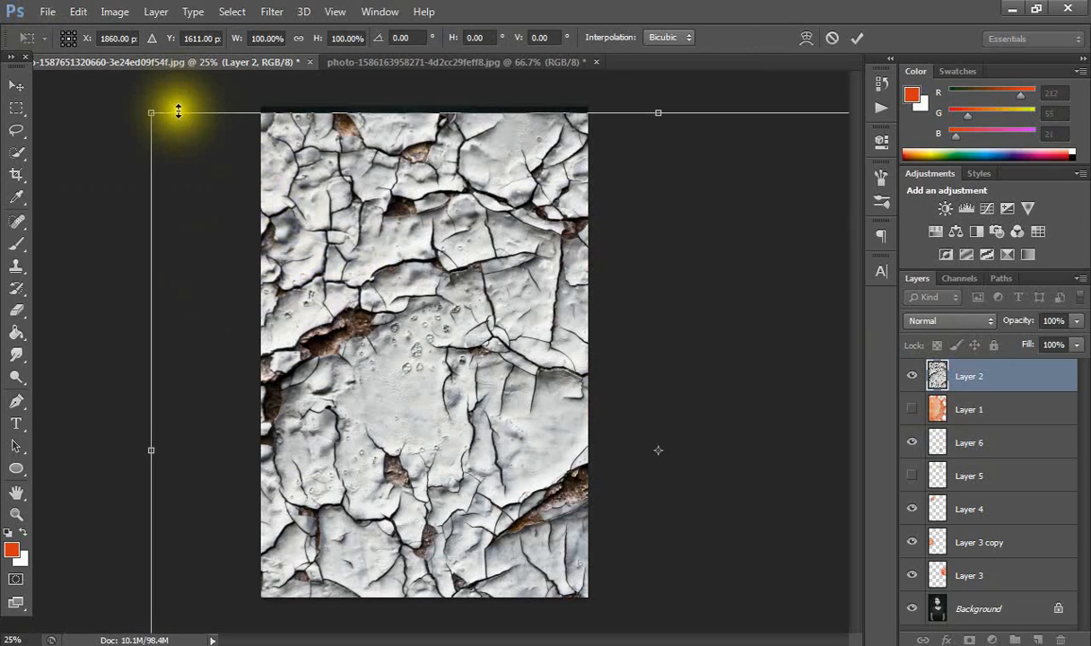
drag(151, 112, 441, 214)
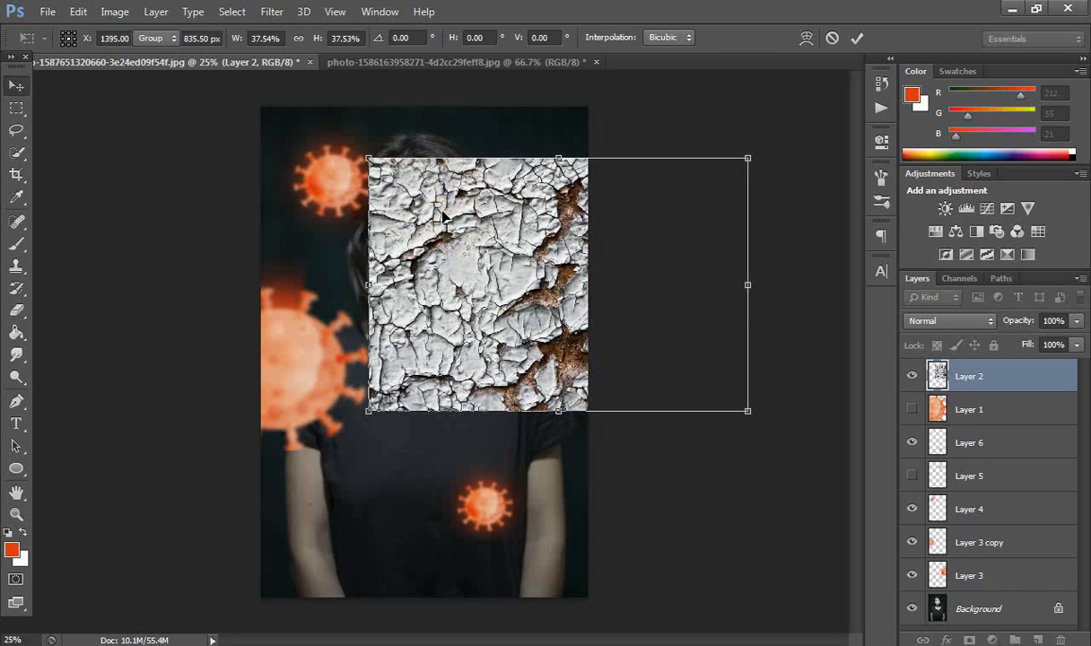
double_click(499, 341)
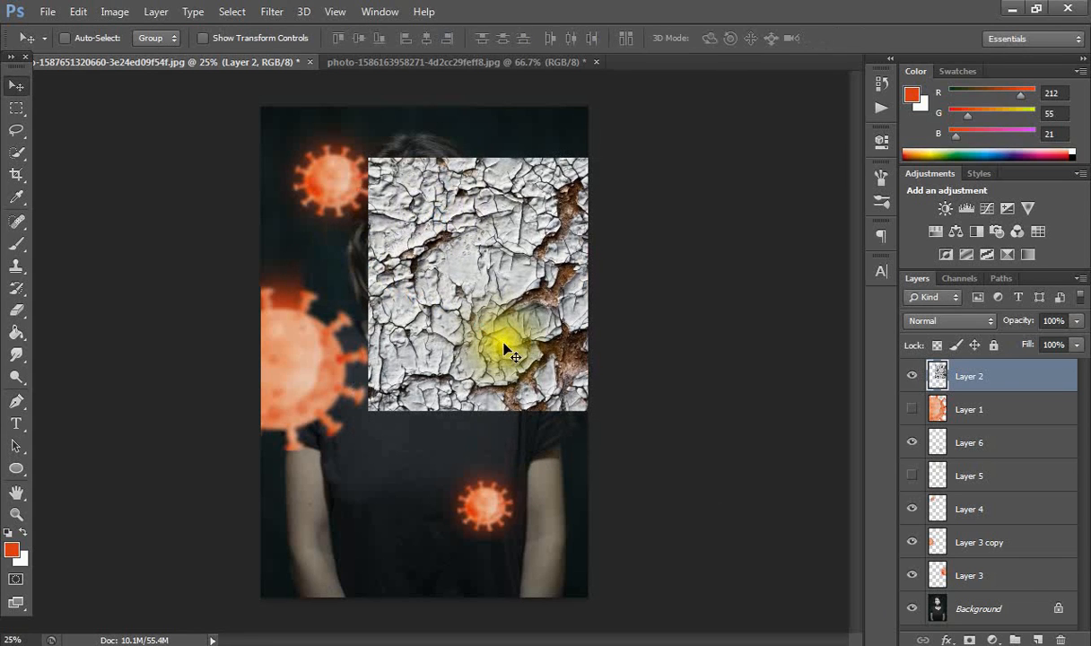
- Add a layer mask to Layer 2 and invert it to hide the whole crack texture
click(969, 638)
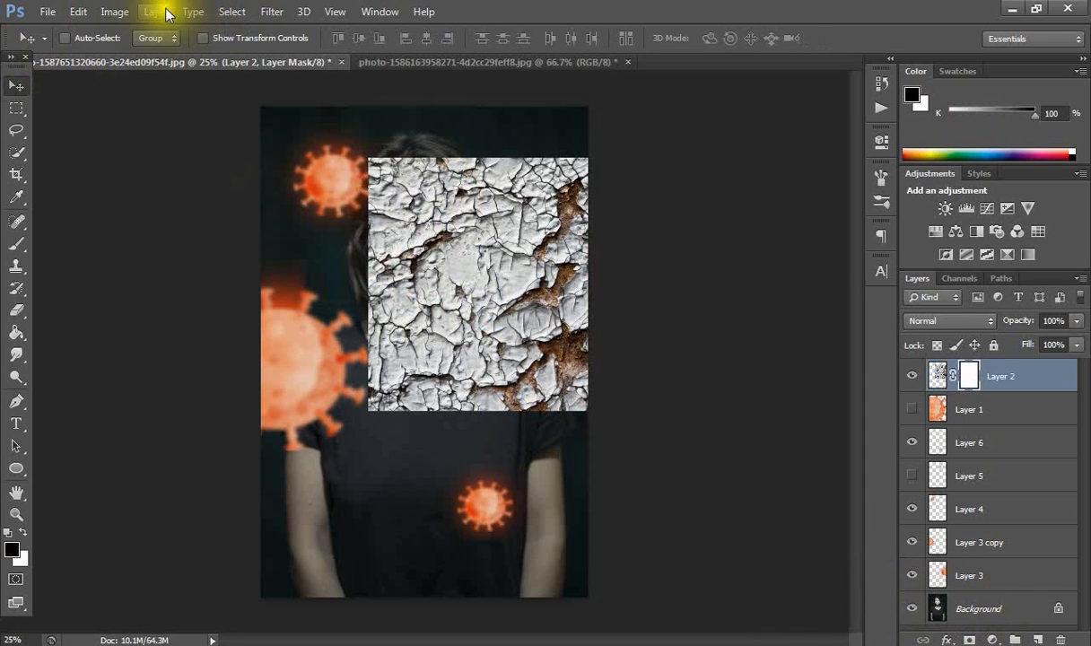
click(117, 12)
mouse_move(128, 52)
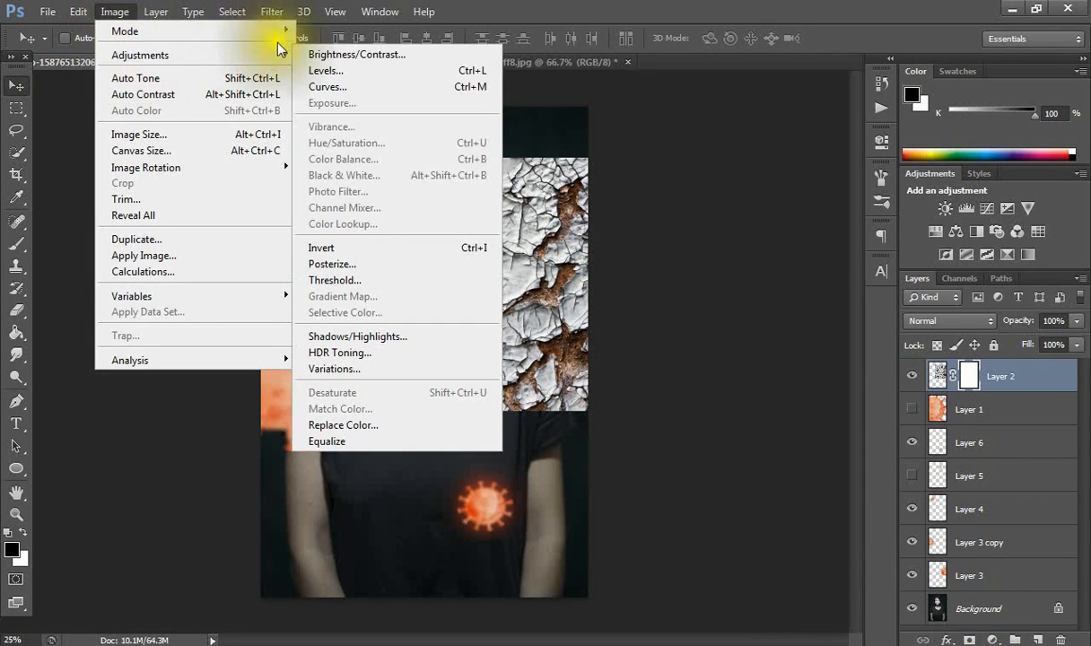
click(356, 249)
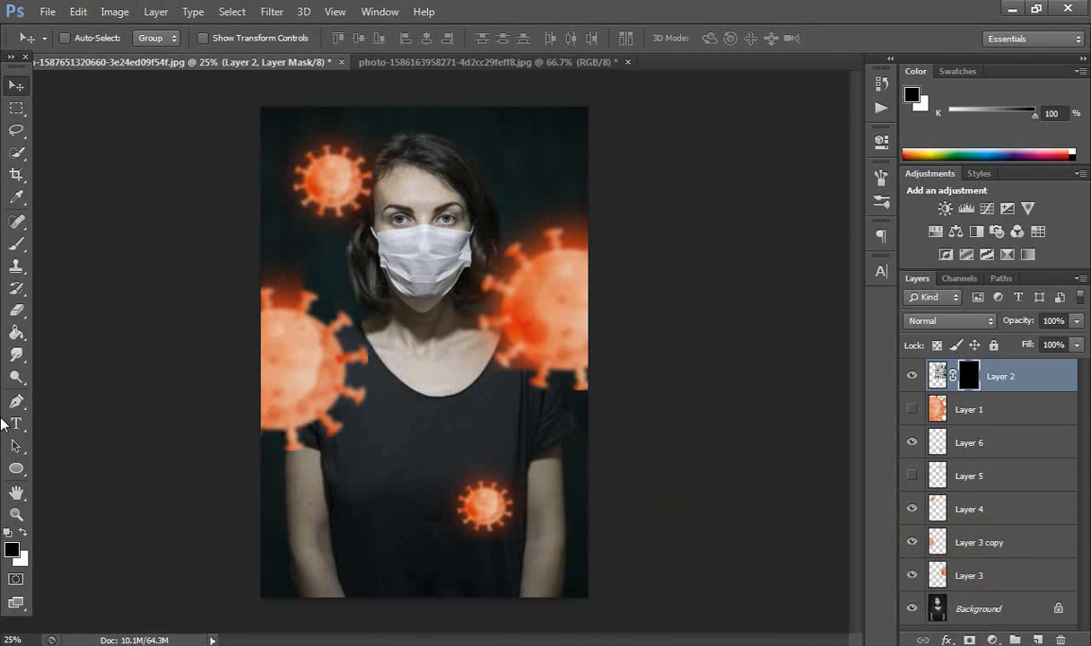
- Set up a soft round brush of 74 px with white as the foreground color
click(17, 514)
click(23, 532)
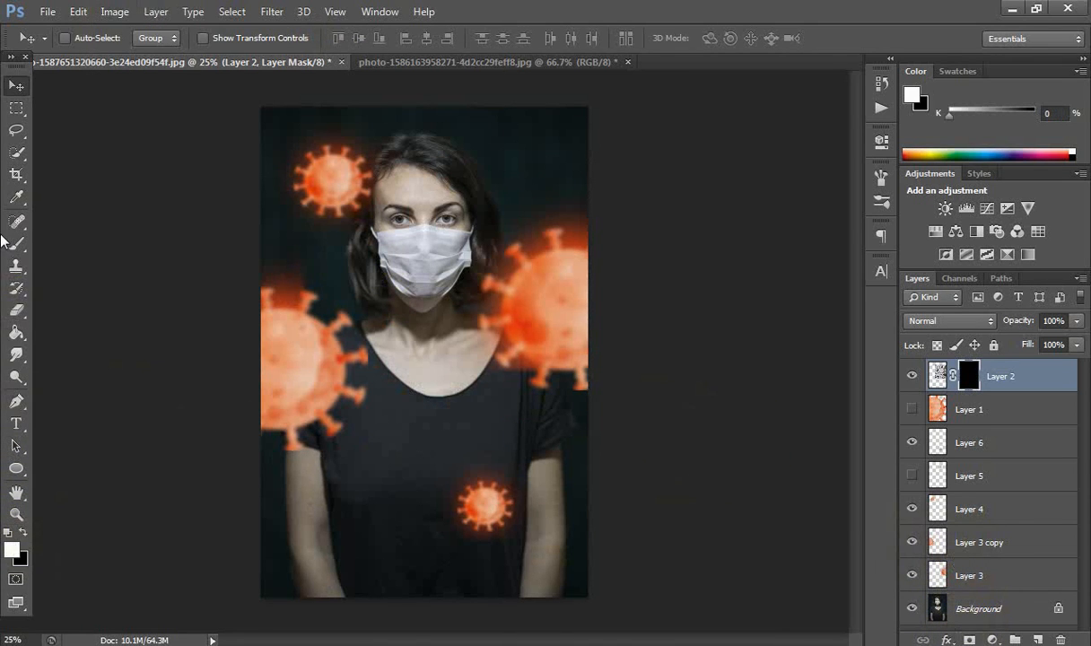
click(16, 243)
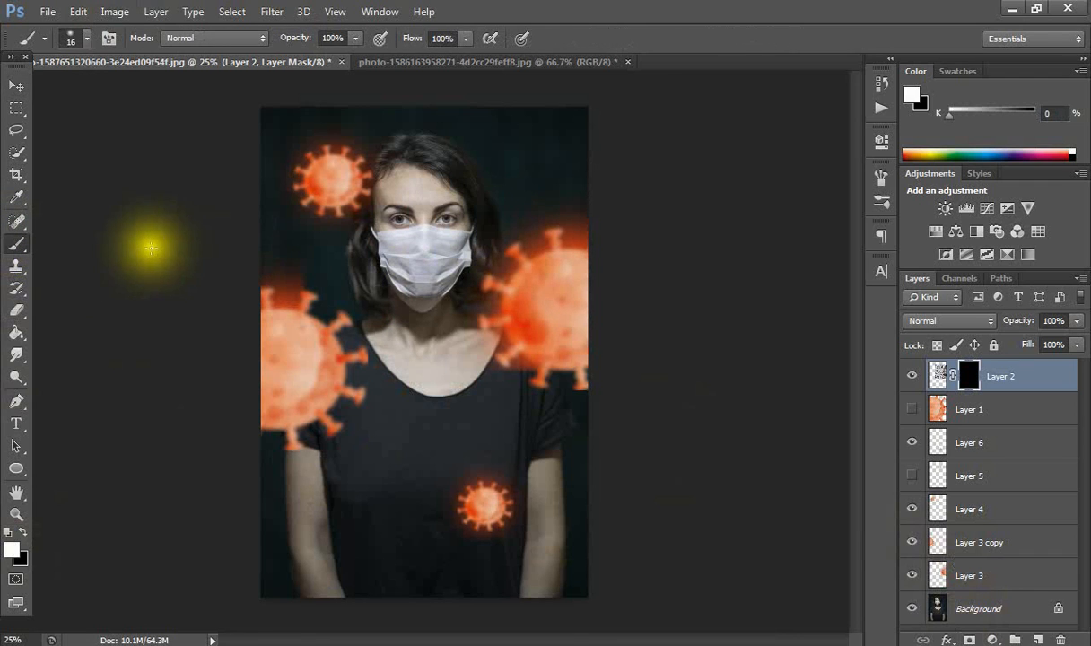
right_click(363, 200)
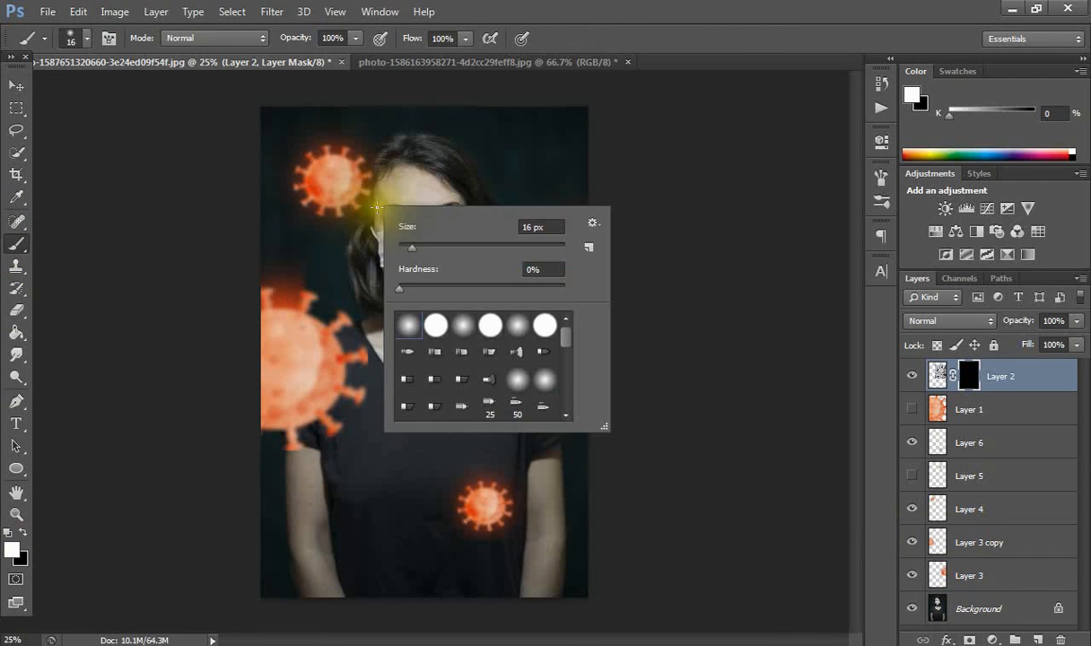
click(458, 248)
click(405, 327)
click(465, 102)
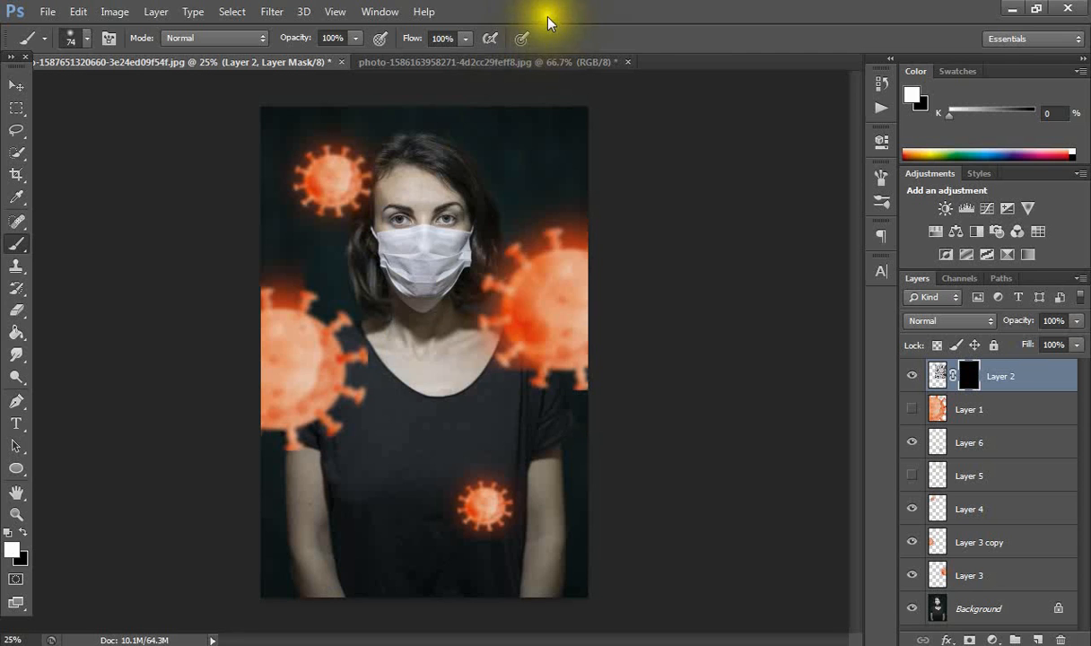
- Paint white on Layer 2's mask over the forehead and eye area down to the mask's upper edge to reveal the cracks
click(14, 511)
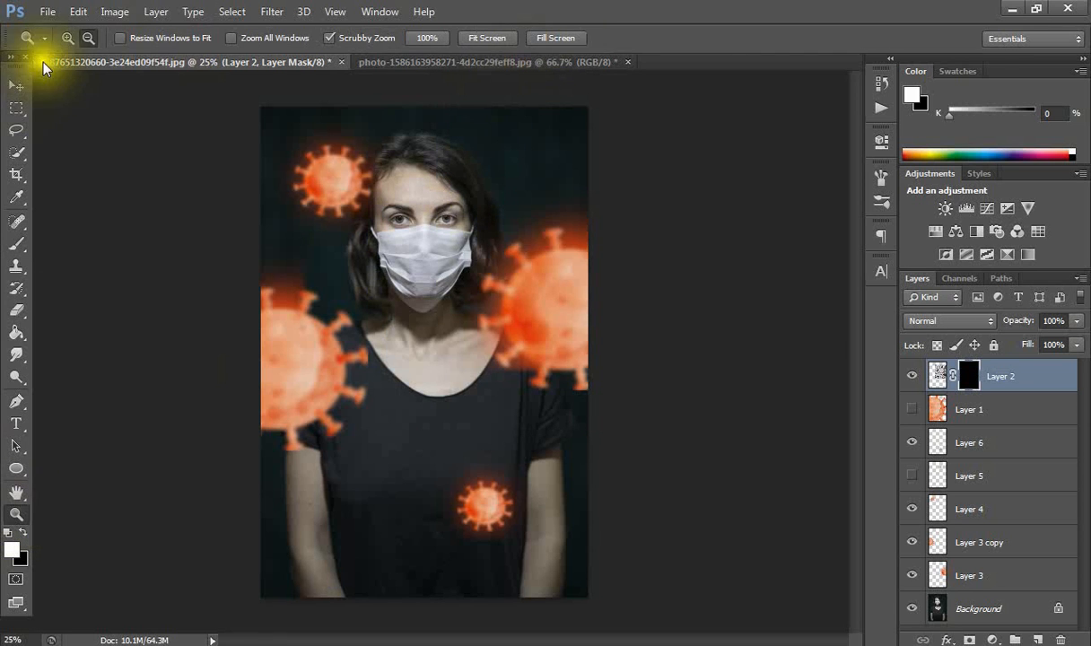
click(445, 233)
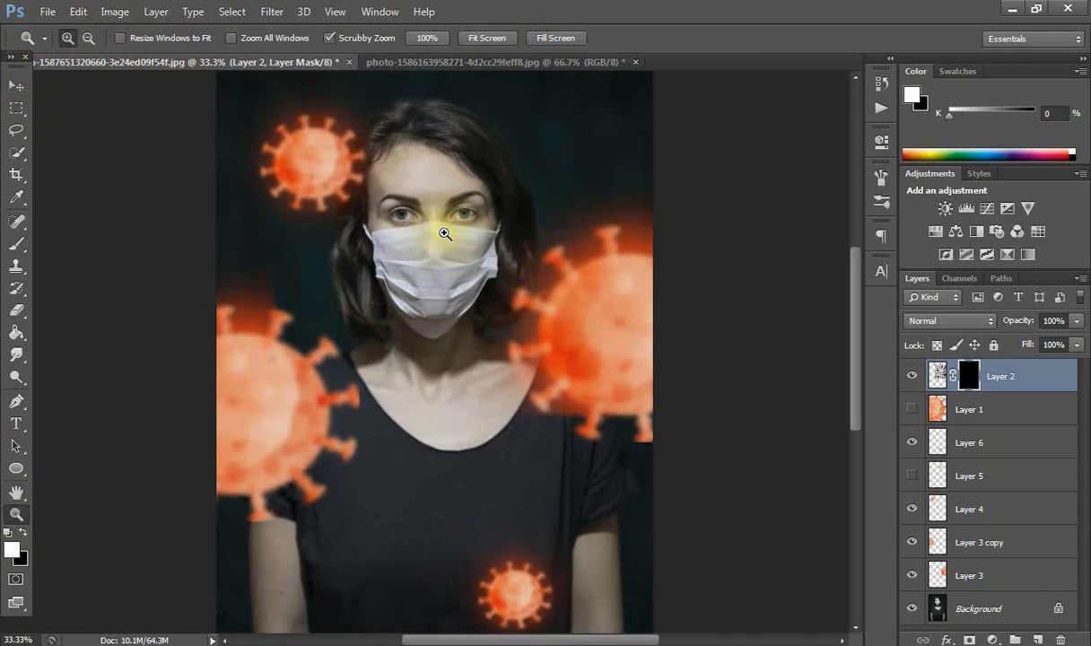
click(445, 233)
click(16, 242)
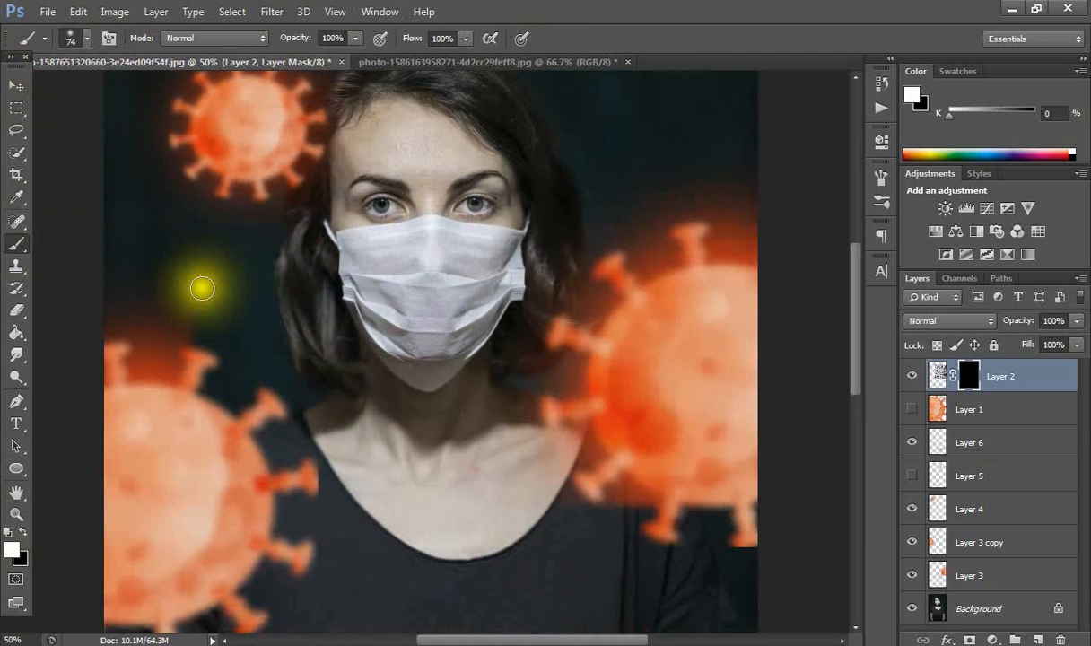
scroll(340, 301, up, 2)
mouse_move(441, 252)
mouse_down()
mouse_move(394, 207)
mouse_move(361, 200)
mouse_move(370, 232)
mouse_move(434, 292)
mouse_move(502, 291)
mouse_move(511, 262)
mouse_move(442, 203)
mouse_move(480, 283)
mouse_move(387, 284)
mouse_move(355, 206)
mouse_up()
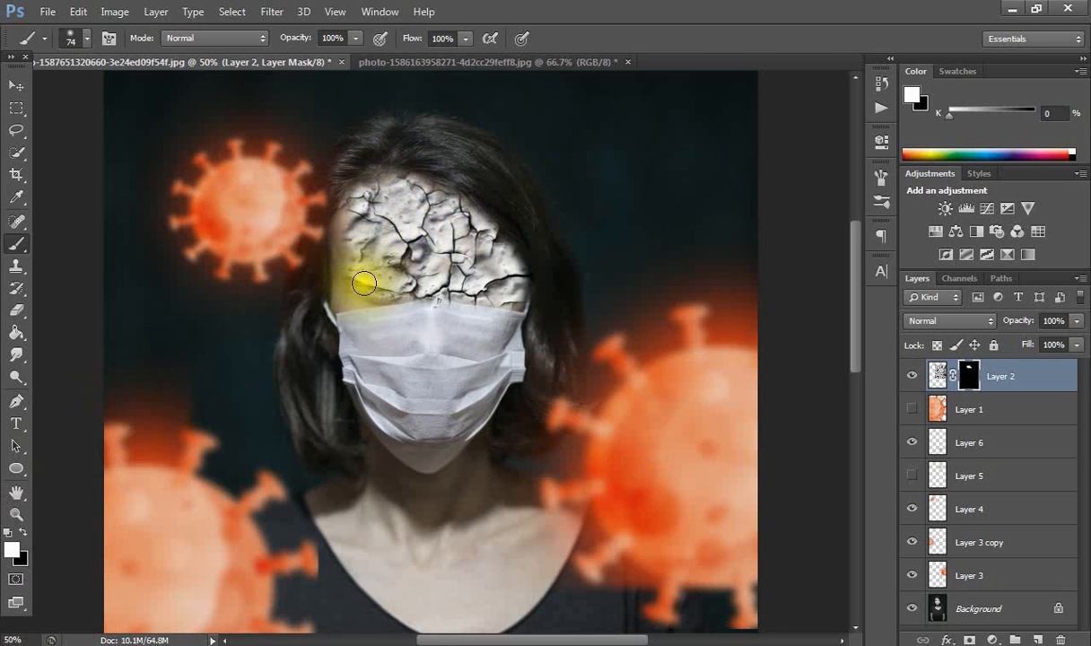
mouse_move(356, 295)
mouse_down()
mouse_move(362, 197)
mouse_move(341, 259)
mouse_move(371, 300)
mouse_move(409, 290)
mouse_move(516, 300)
mouse_up()
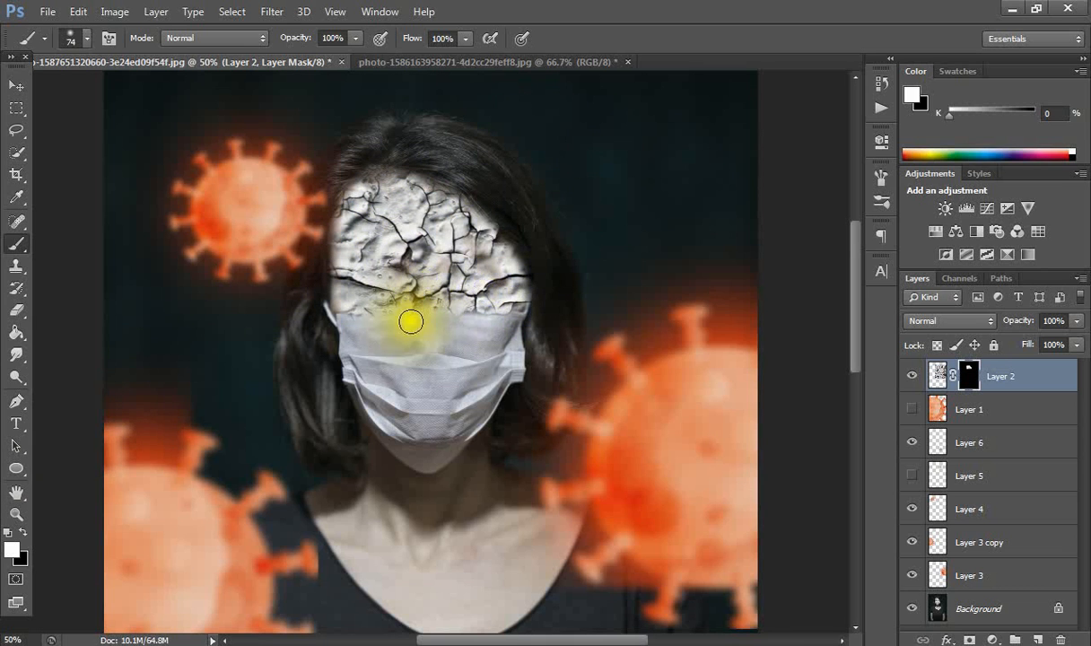
- Reveal the crack texture over the woman's neck and upper chest by painting white on Layer 2's mask
scroll(428, 346, down, 3)
mouse_move(437, 353)
mouse_down()
mouse_move(371, 301)
mouse_move(371, 375)
mouse_move(313, 359)
mouse_move(361, 424)
mouse_move(433, 473)
mouse_move(513, 417)
mouse_move(509, 346)
mouse_move(500, 363)
mouse_move(464, 369)
mouse_move(399, 358)
mouse_move(424, 378)
mouse_move(475, 376)
mouse_move(496, 356)
mouse_move(468, 382)
mouse_move(408, 369)
mouse_move(402, 387)
mouse_move(317, 287)
mouse_up()
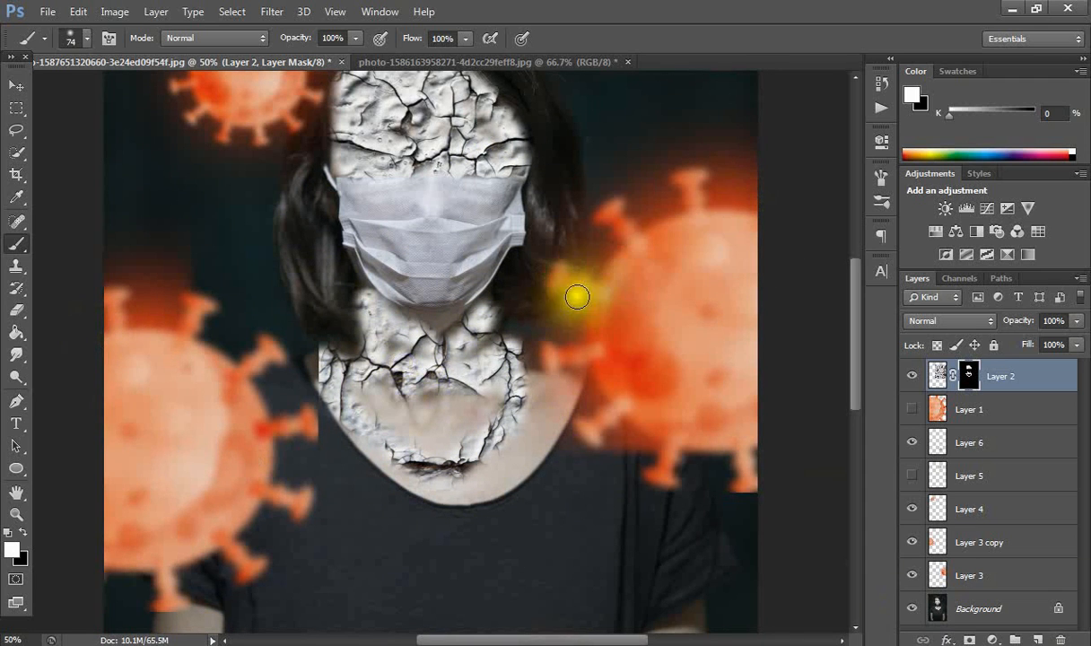
drag(429, 413, 488, 412)
mouse_move(498, 403)
mouse_down()
mouse_move(404, 398)
mouse_move(372, 380)
mouse_move(430, 448)
mouse_move(504, 432)
mouse_move(413, 430)
mouse_move(470, 484)
mouse_move(513, 467)
mouse_move(563, 376)
mouse_move(558, 406)
mouse_move(506, 440)
mouse_move(537, 382)
mouse_move(496, 412)
mouse_move(319, 367)
mouse_move(334, 424)
mouse_move(387, 458)
mouse_move(371, 336)
mouse_move(354, 376)
mouse_move(514, 391)
mouse_move(446, 419)
mouse_move(210, 354)
mouse_up()
- Try out blend modes on the Layer 2 crack texture, including Luminosity, Hue, Exclusion, Linear Light, Soft Light, Overlay and Lighter Color
click(951, 321)
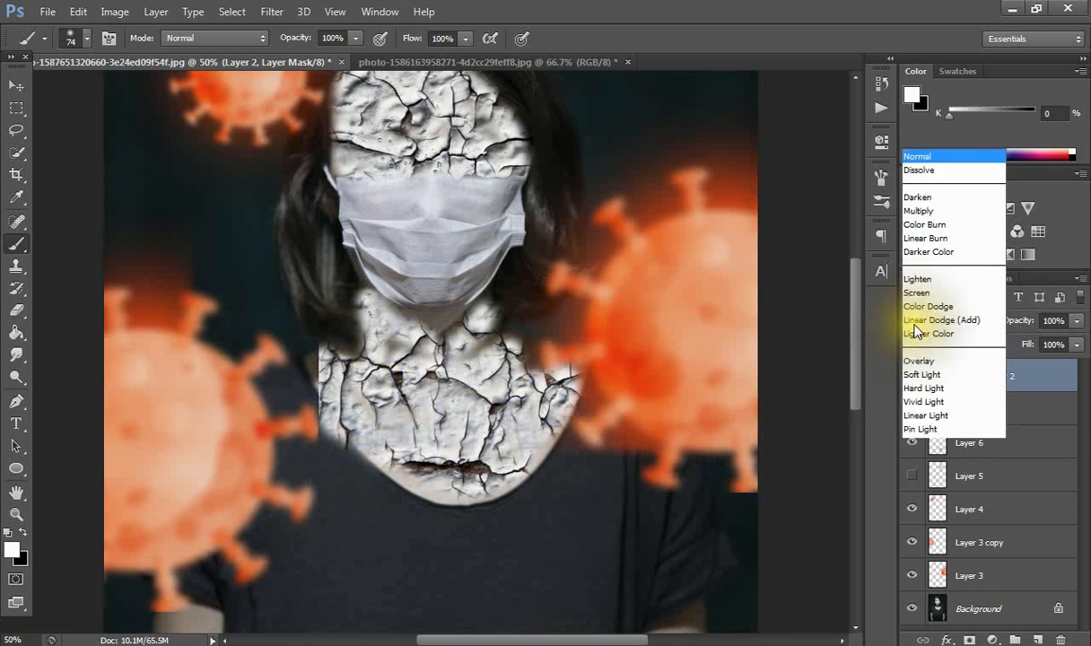
click(933, 429)
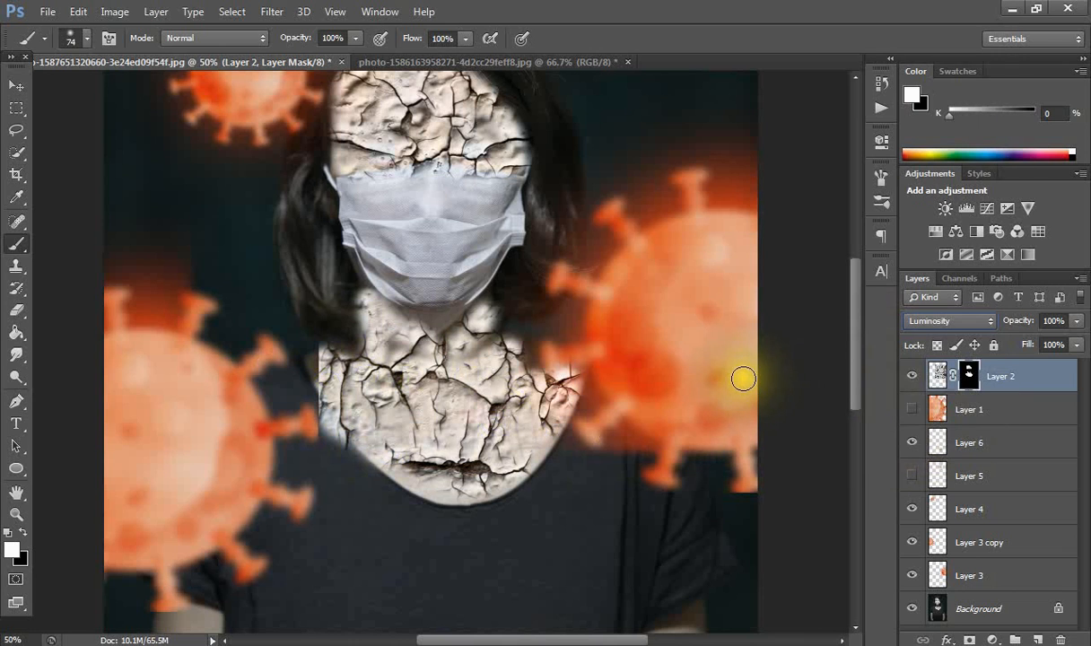
key(Up)
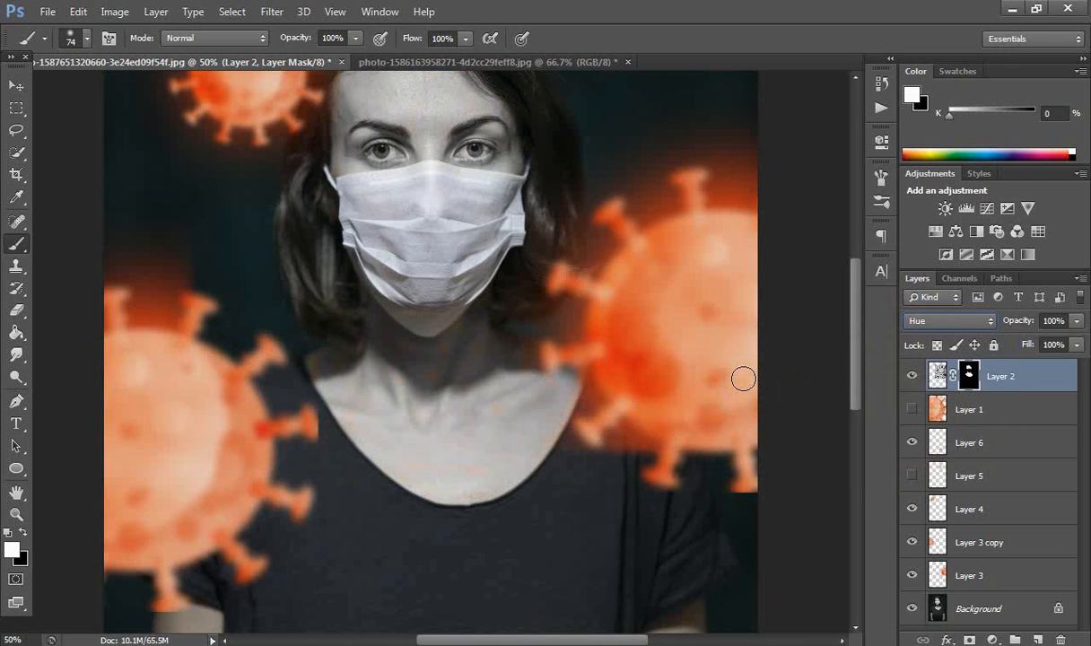
key(Up)
key(Up)
key(Up)
key(Up)
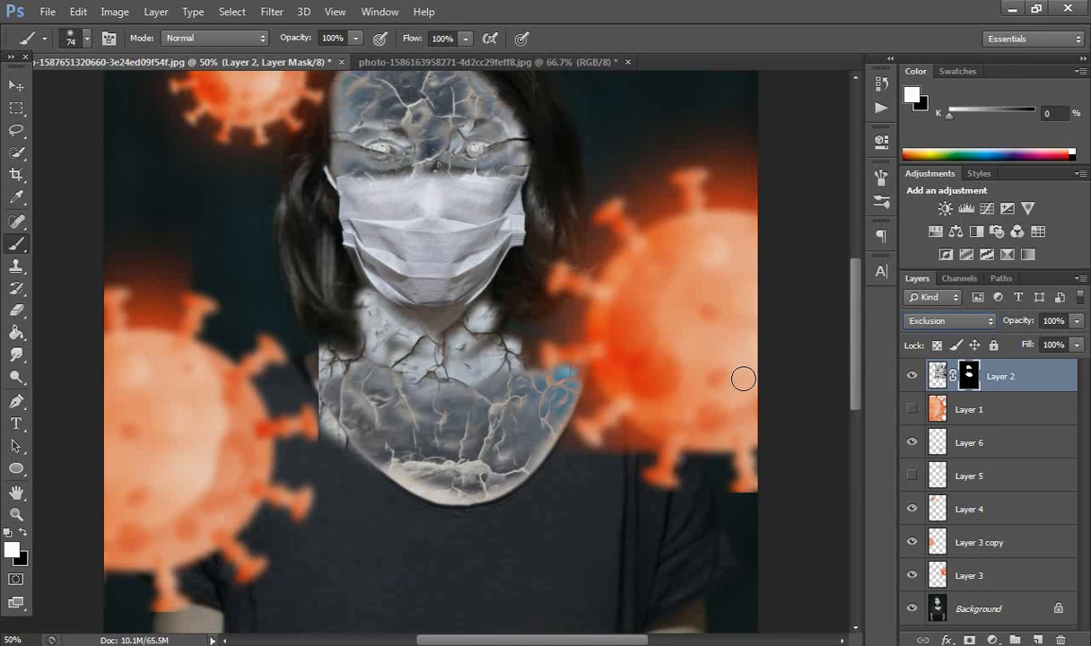
key(Up)
key(Up)
key(Up)
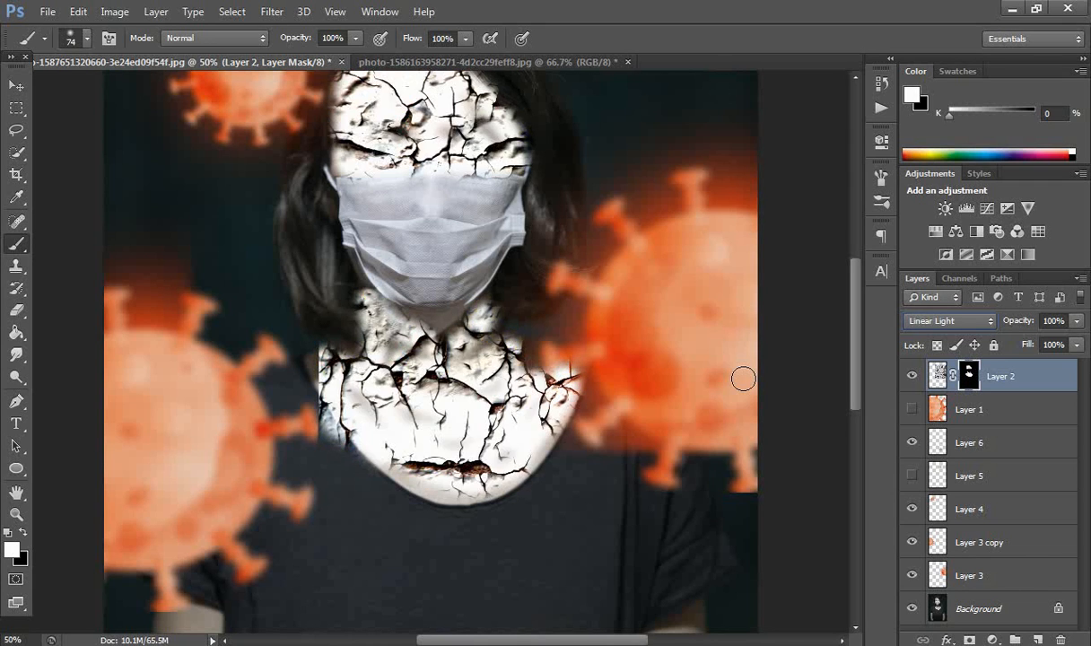
key(Up)
key(Up)
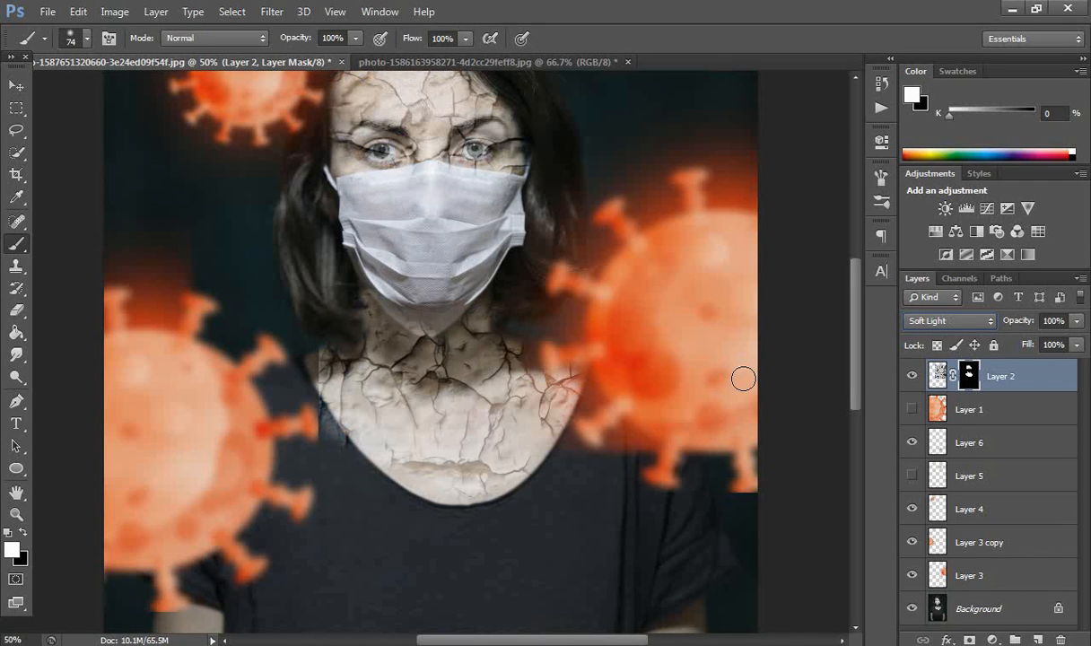
key(Up)
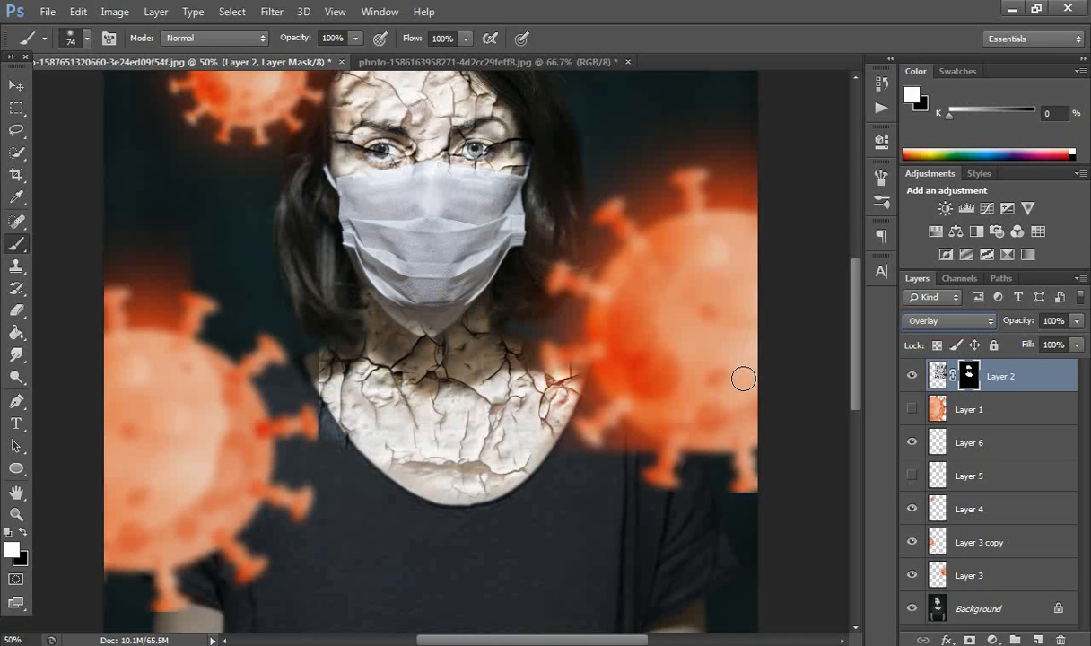
key(Up)
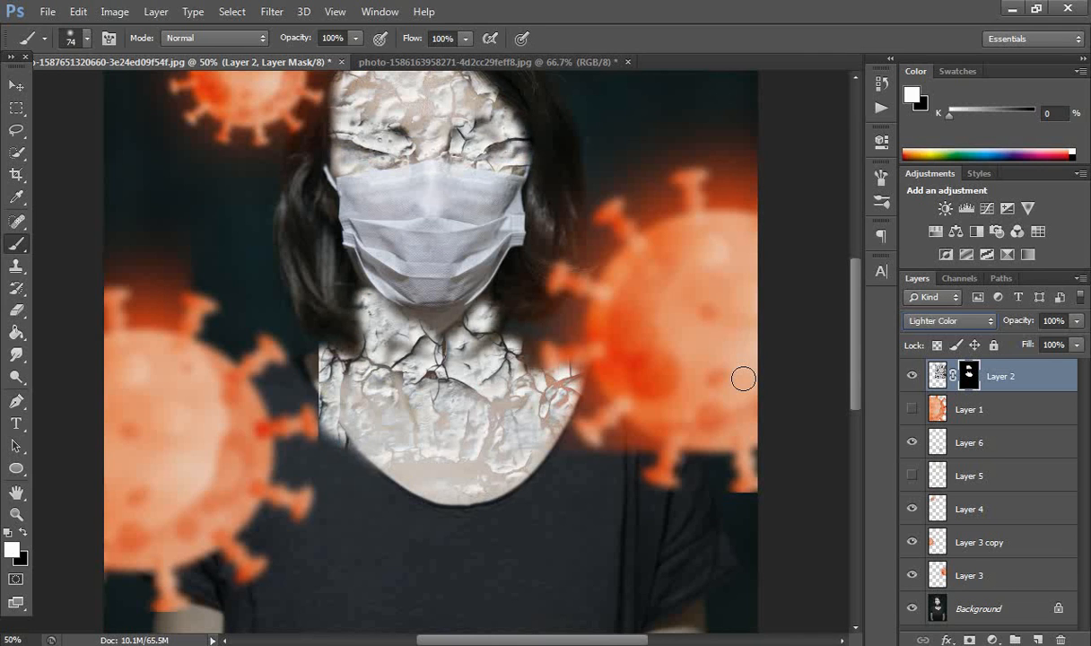
- Set Layer 2's blend mode to Overlay and its opacity to 58%
click(924, 321)
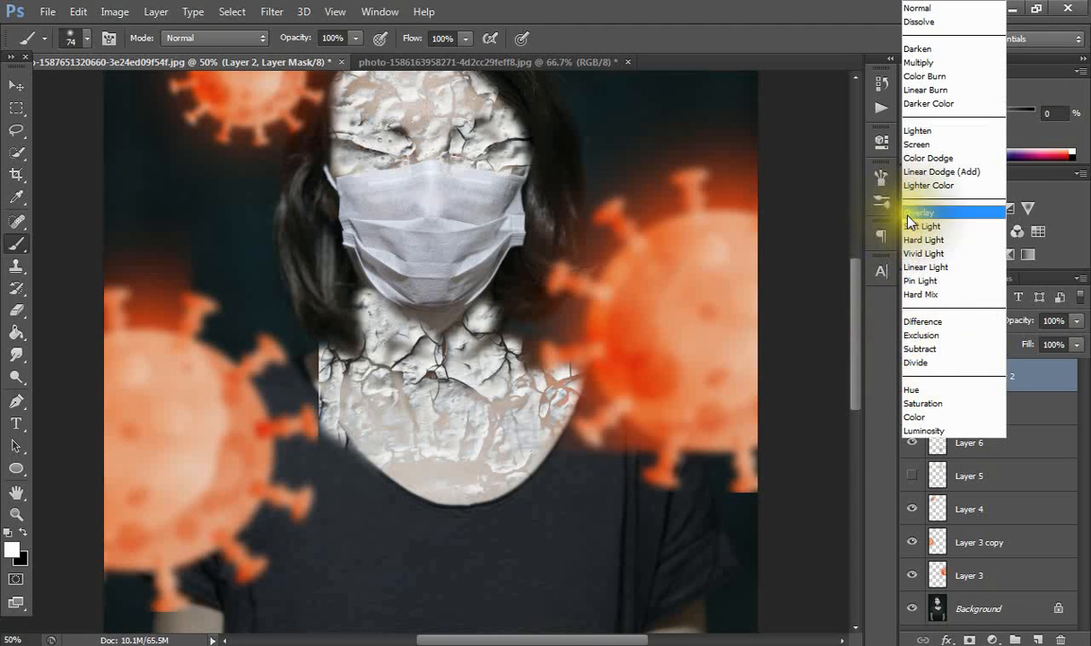
click(915, 213)
click(1075, 321)
click(1051, 320)
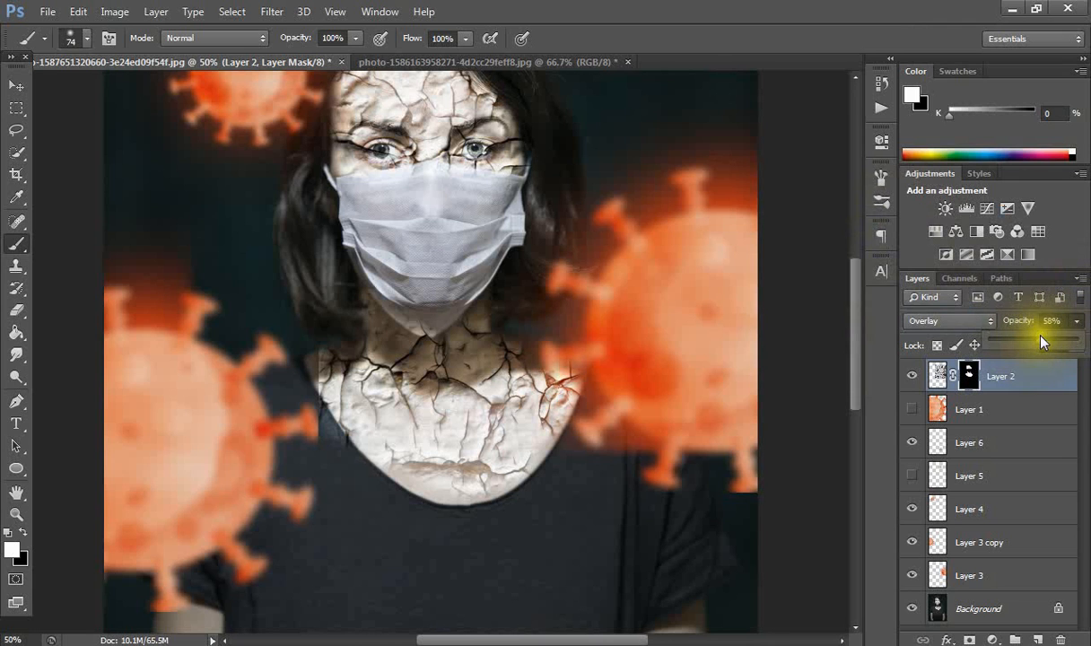
click(1041, 336)
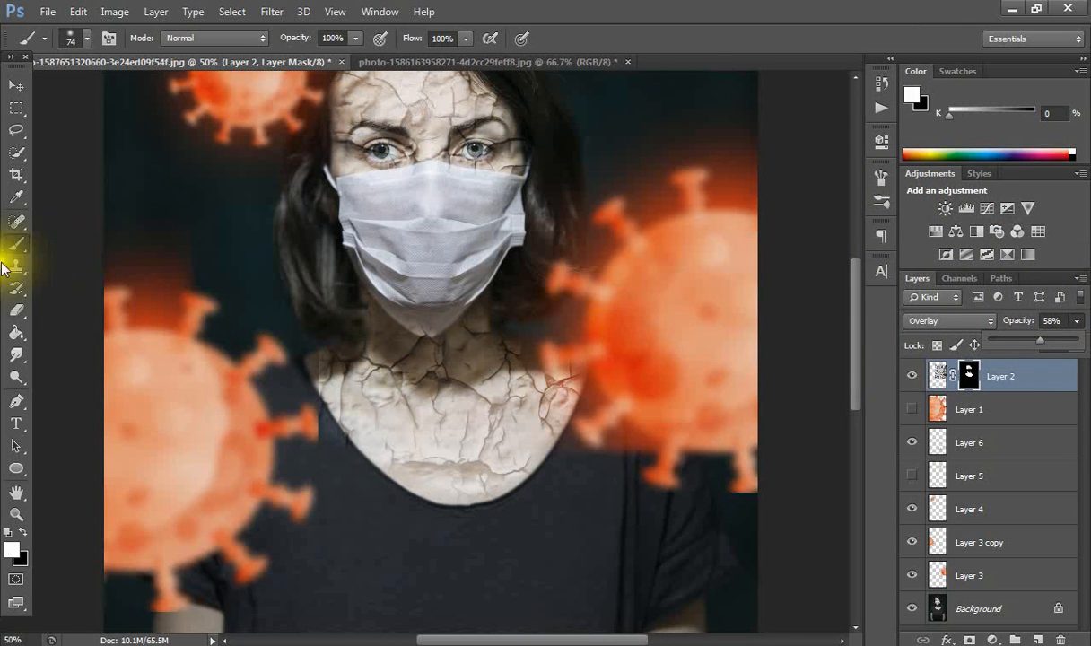
- Extend the cracks to the skin at the neckline's left edge by painting white on Layer 2's mask
click(23, 549)
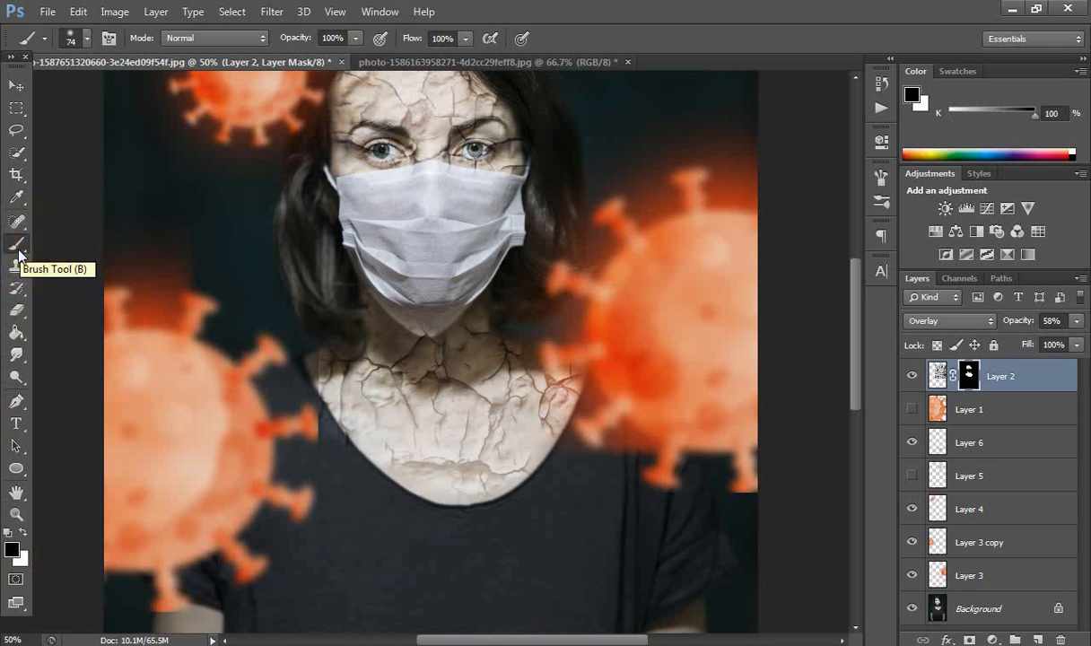
click(23, 536)
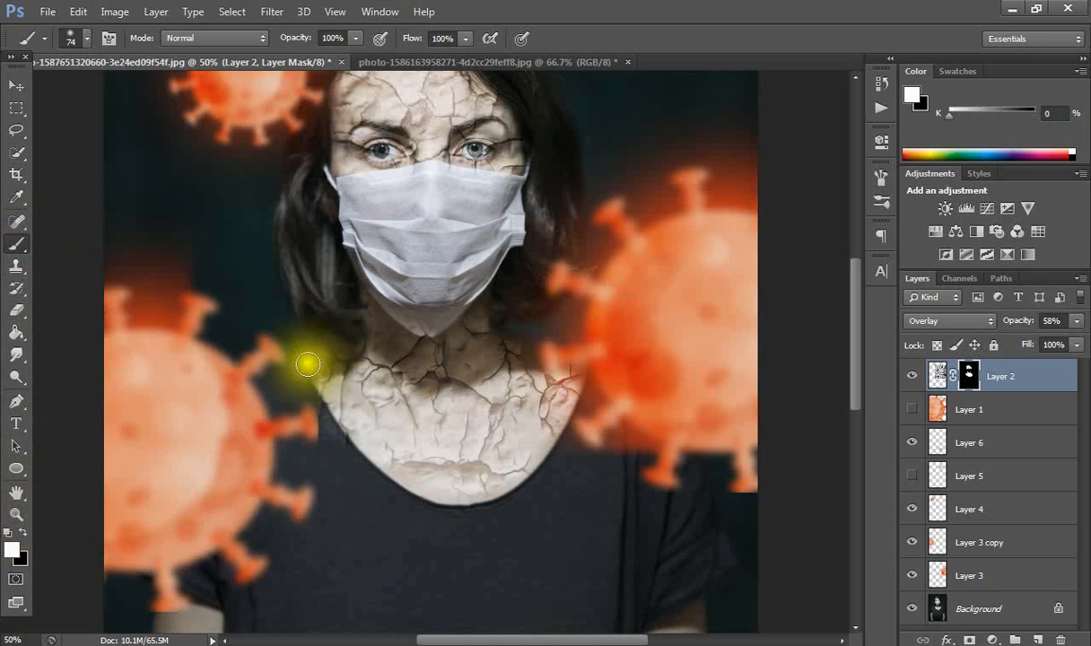
drag(308, 401, 312, 358)
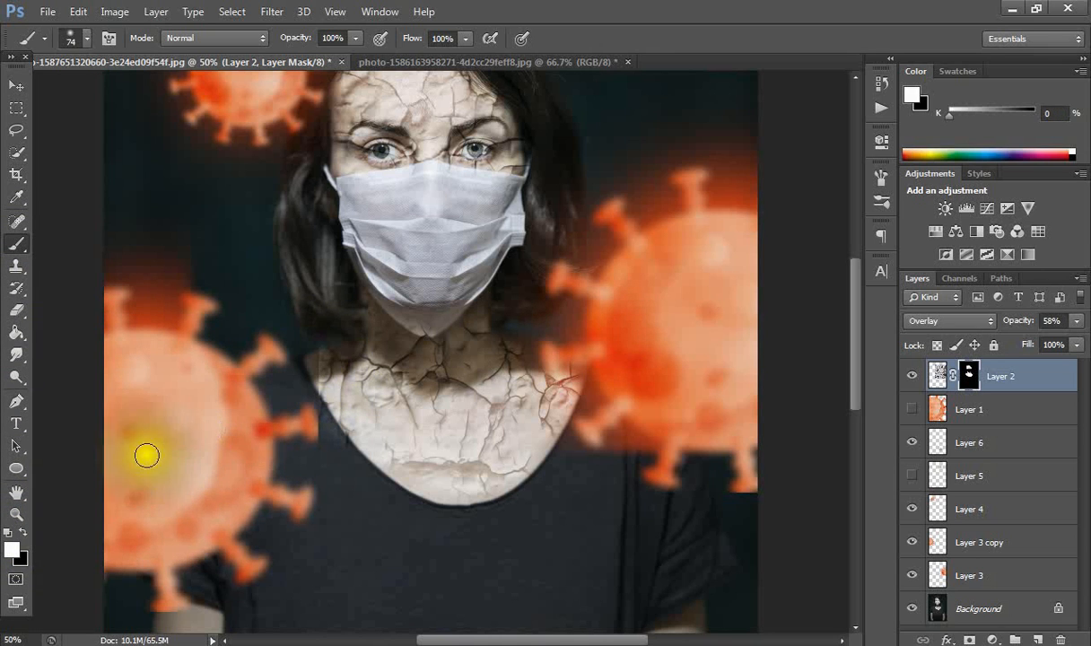
- Paint black on Layer 2's mask to remove stray cracks around the neckline edges and over both of the woman's eyes
click(23, 534)
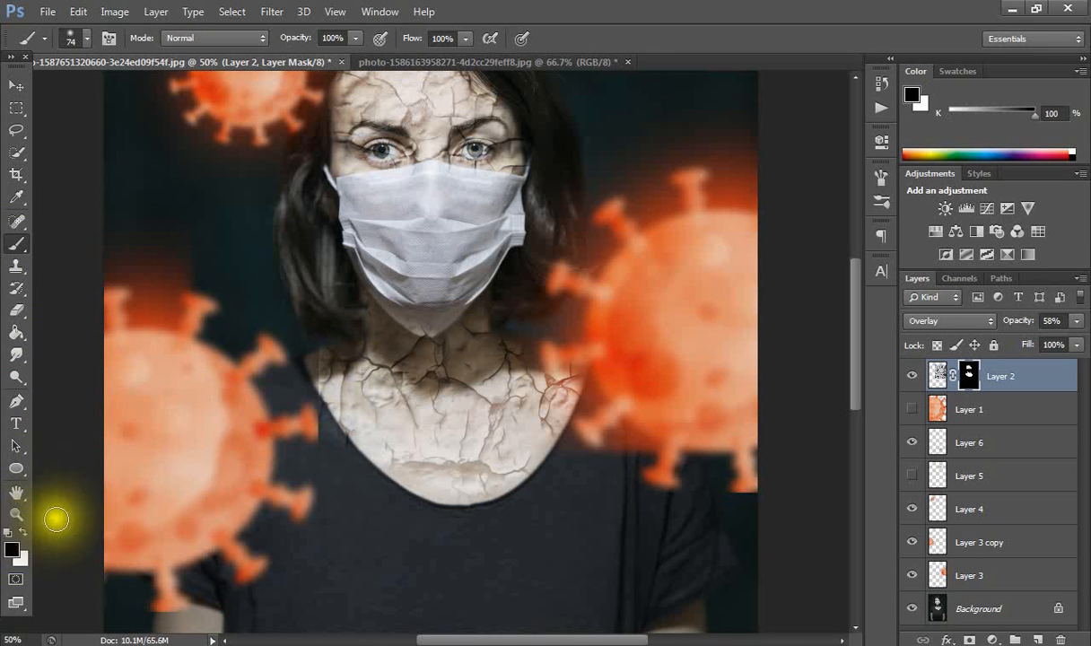
mouse_move(338, 323)
mouse_down()
mouse_move(323, 378)
mouse_move(326, 454)
mouse_move(322, 416)
mouse_move(324, 445)
mouse_move(373, 513)
mouse_move(474, 529)
mouse_move(532, 516)
mouse_move(586, 464)
mouse_move(608, 383)
mouse_up()
scroll(608, 384, up, 2)
scroll(608, 385, up, 1)
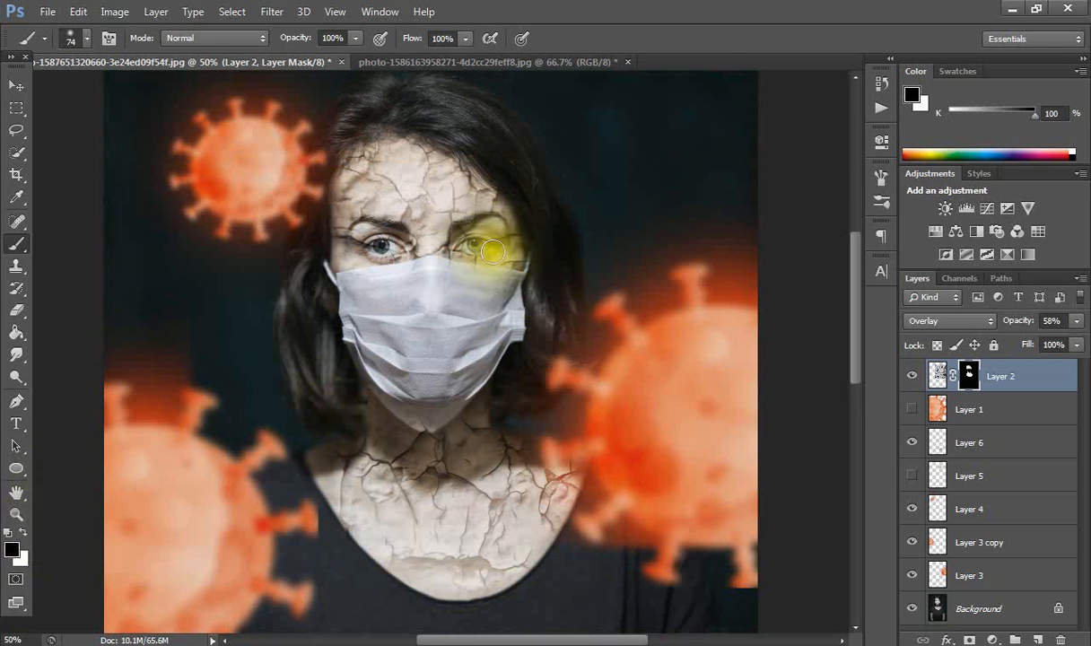
mouse_move(484, 246)
mouse_down()
mouse_move(388, 253)
mouse_move(364, 253)
mouse_up()
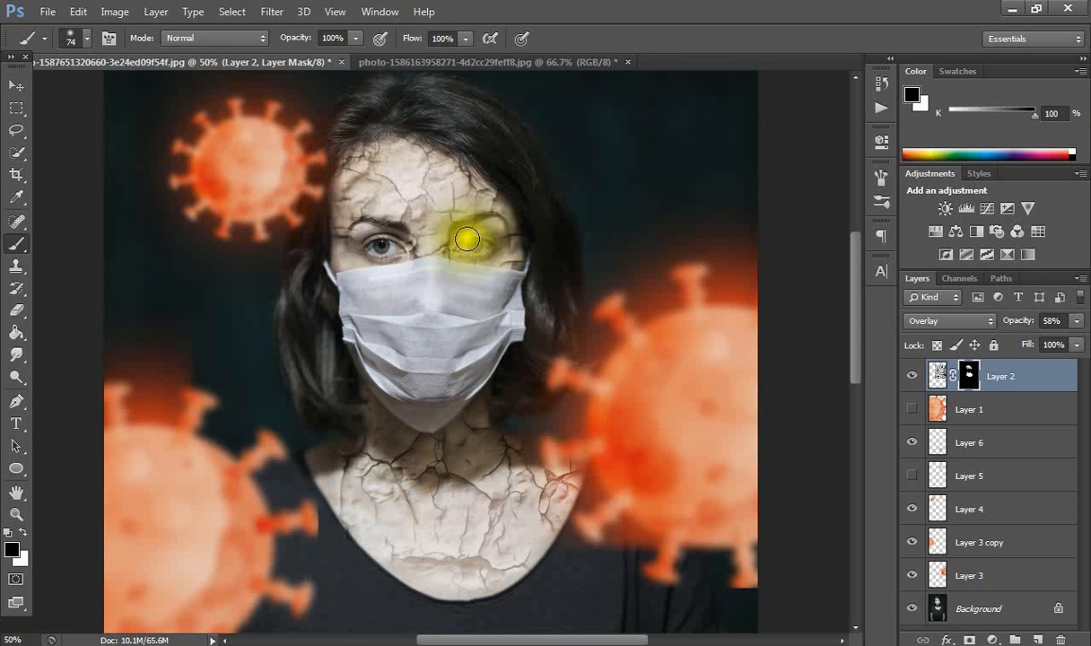
- Add a Color Lookup adjustment layer above Layer 2 to grade the whole composite
click(16, 514)
click(88, 37)
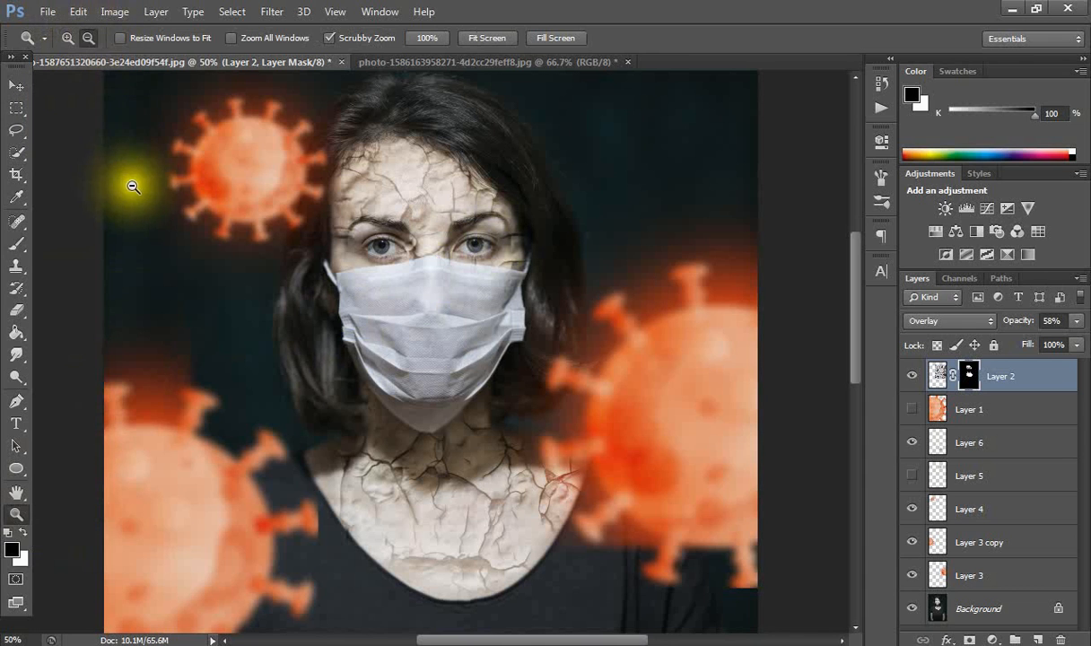
click(129, 183)
click(134, 188)
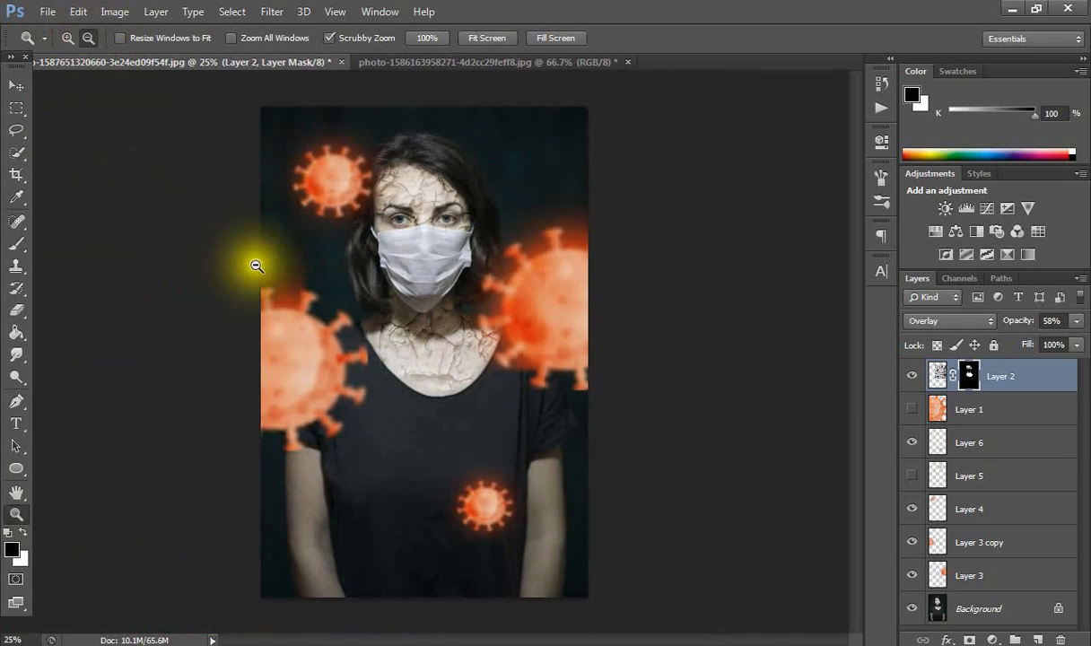
click(990, 638)
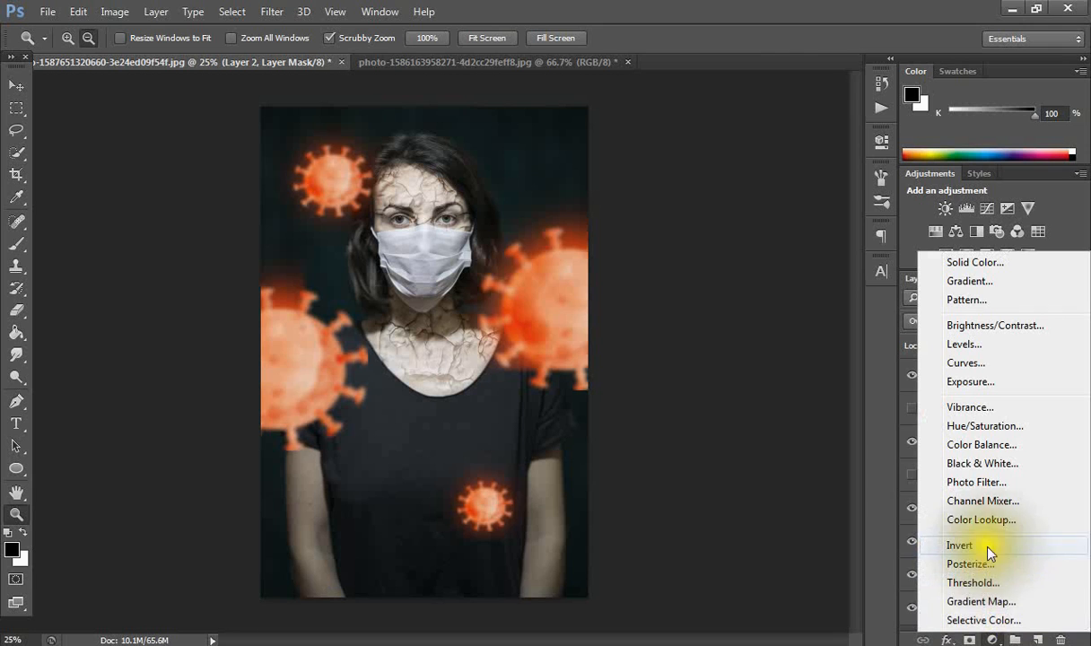
click(987, 517)
- Try out 3DLUT looks from TensionGreen through LateSunset, FoggyNight, EdgyAmber and Crisp_Winter, and set the Color Lookup to Crisp_Warm.look
click(750, 183)
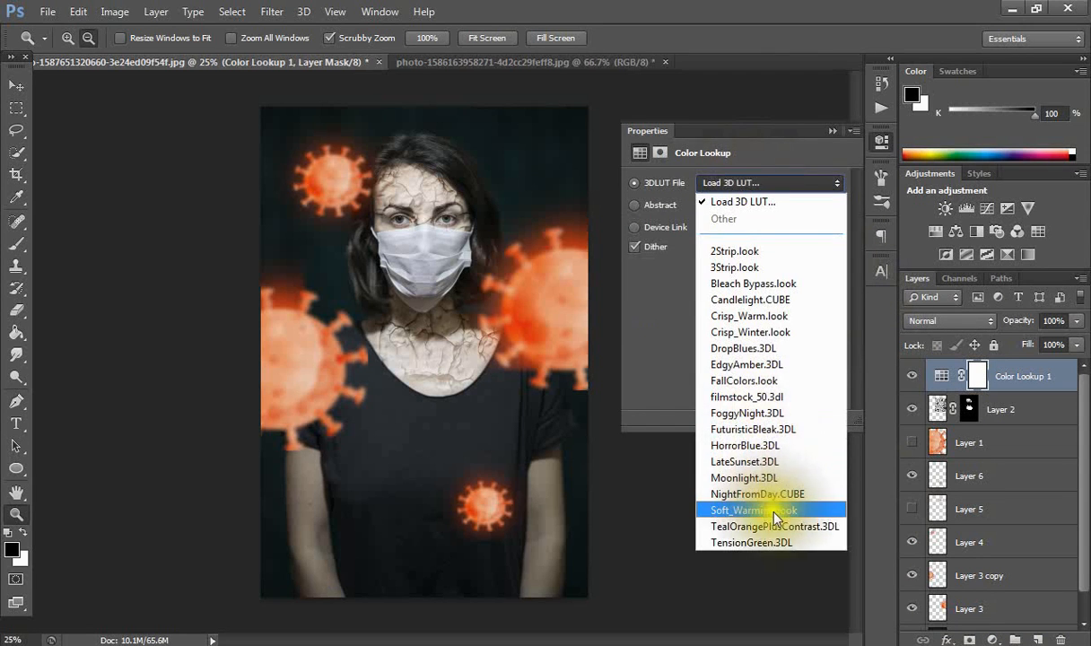
click(754, 541)
key(Up)
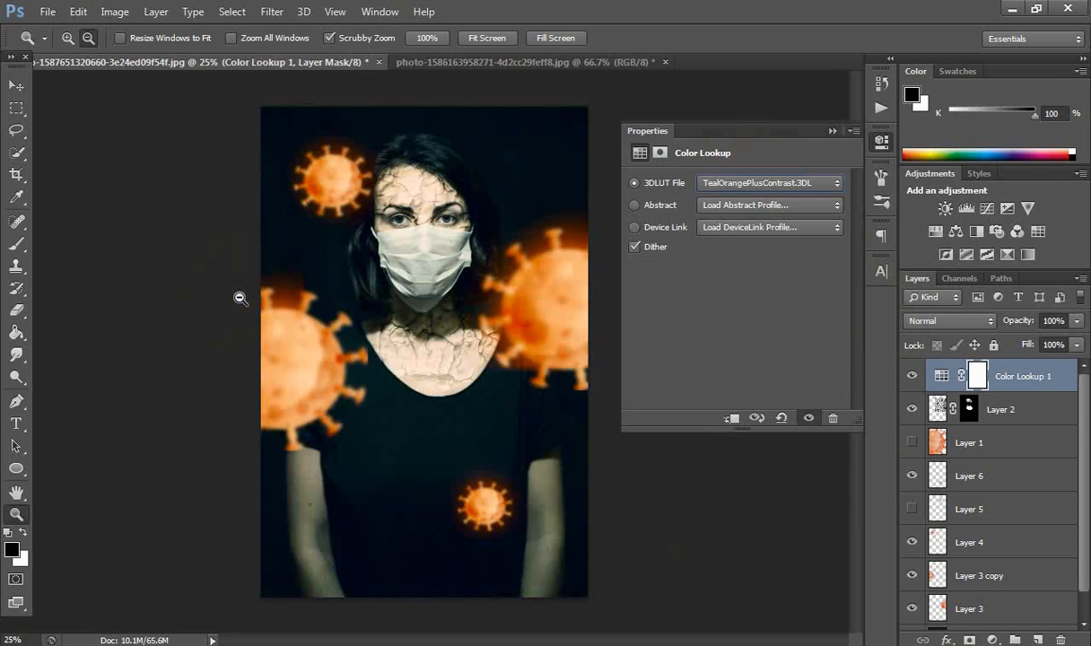
key(Up)
key(Up)
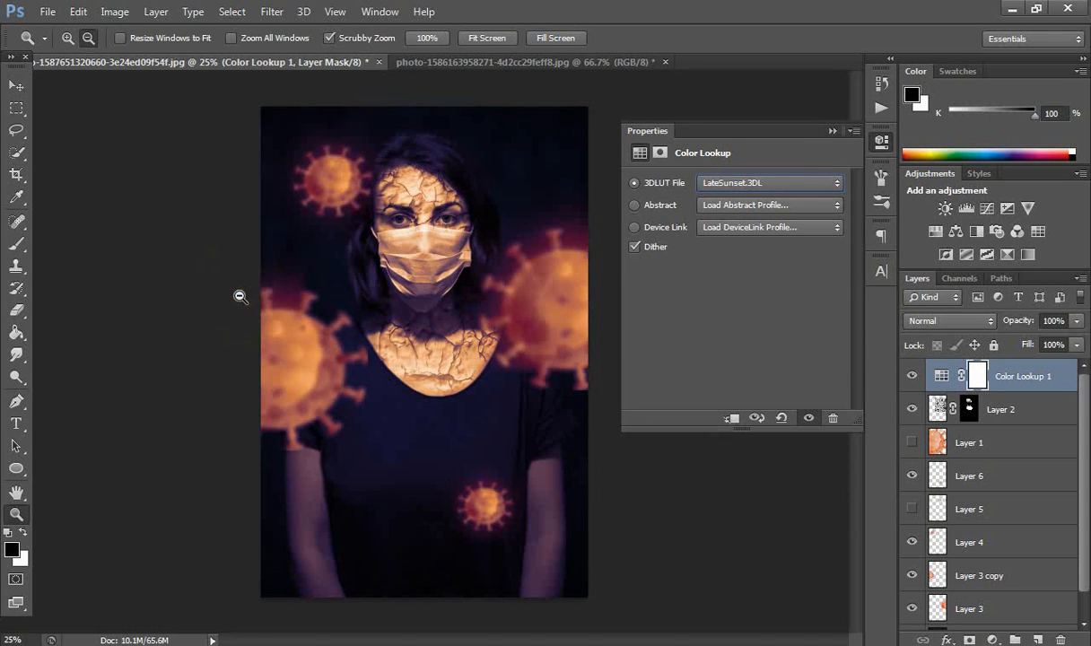
key(Up)
key(Up)
key(Up)
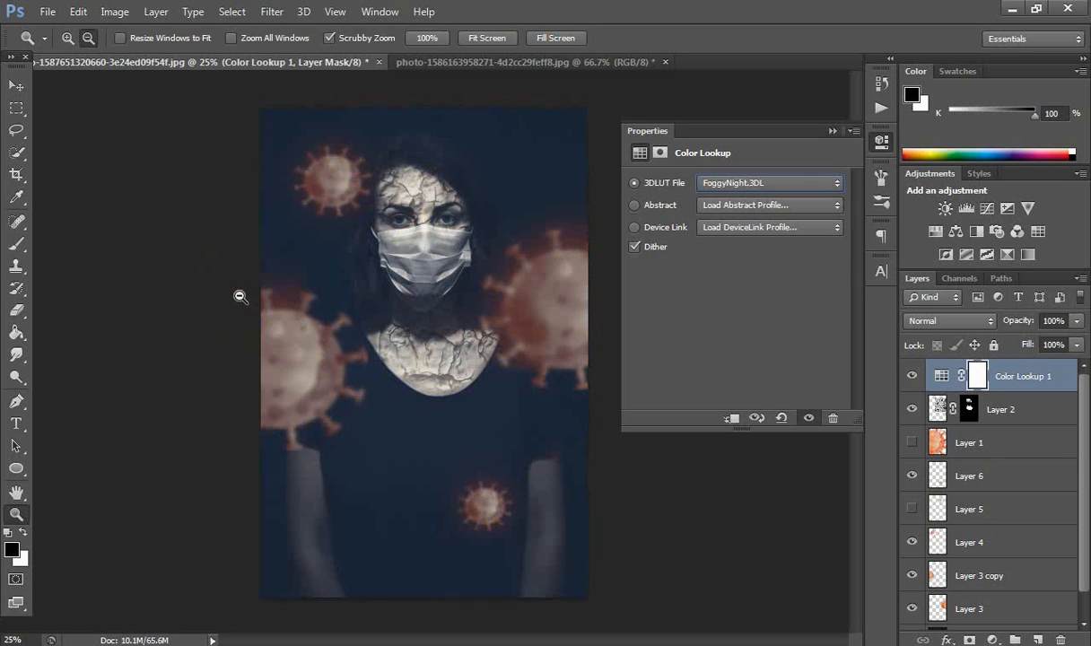
key(Up)
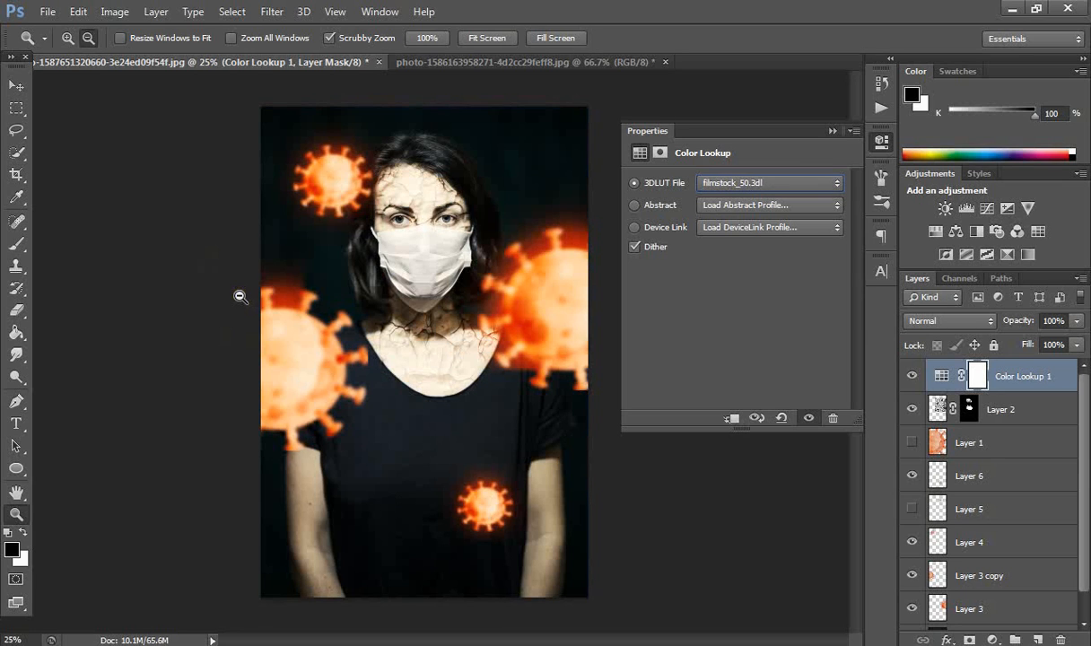
key(Up)
key(Up)
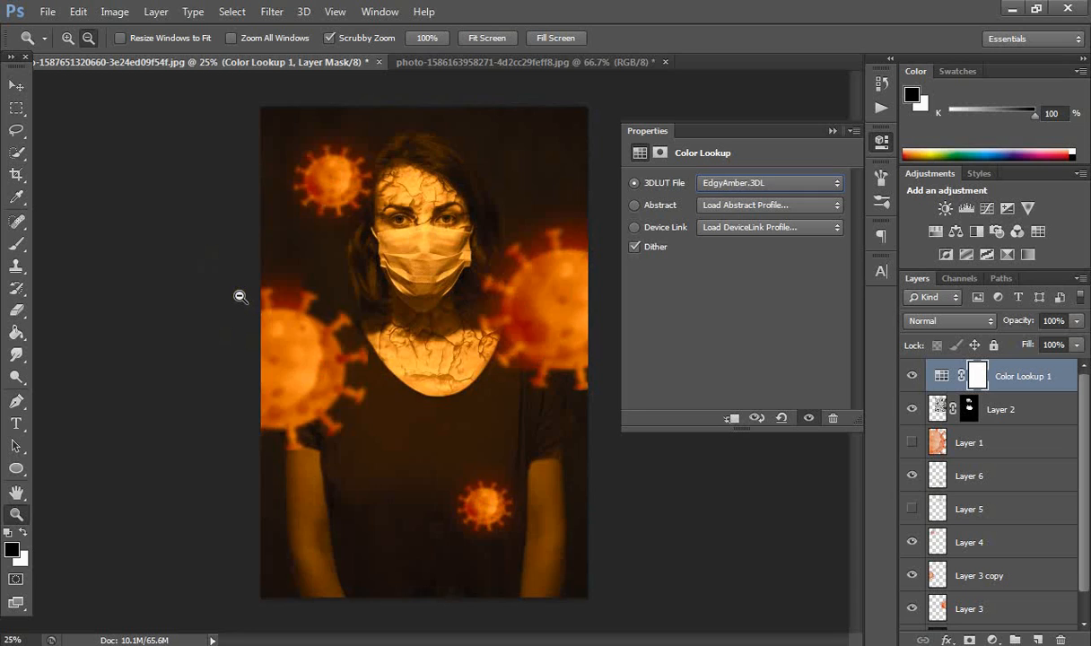
key(Up)
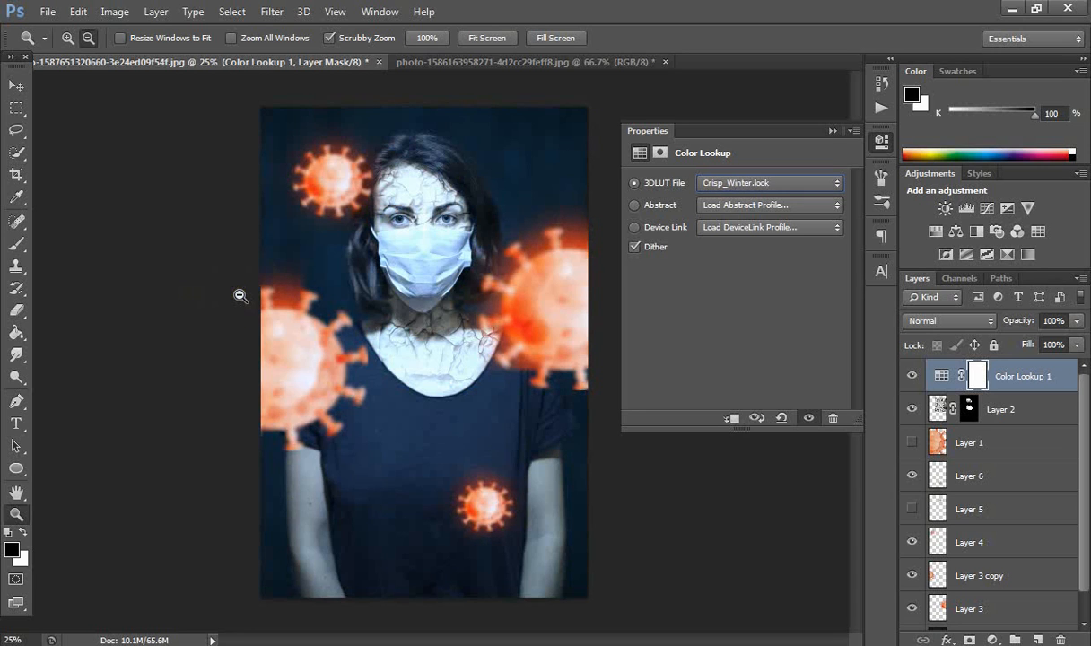
key(Up)
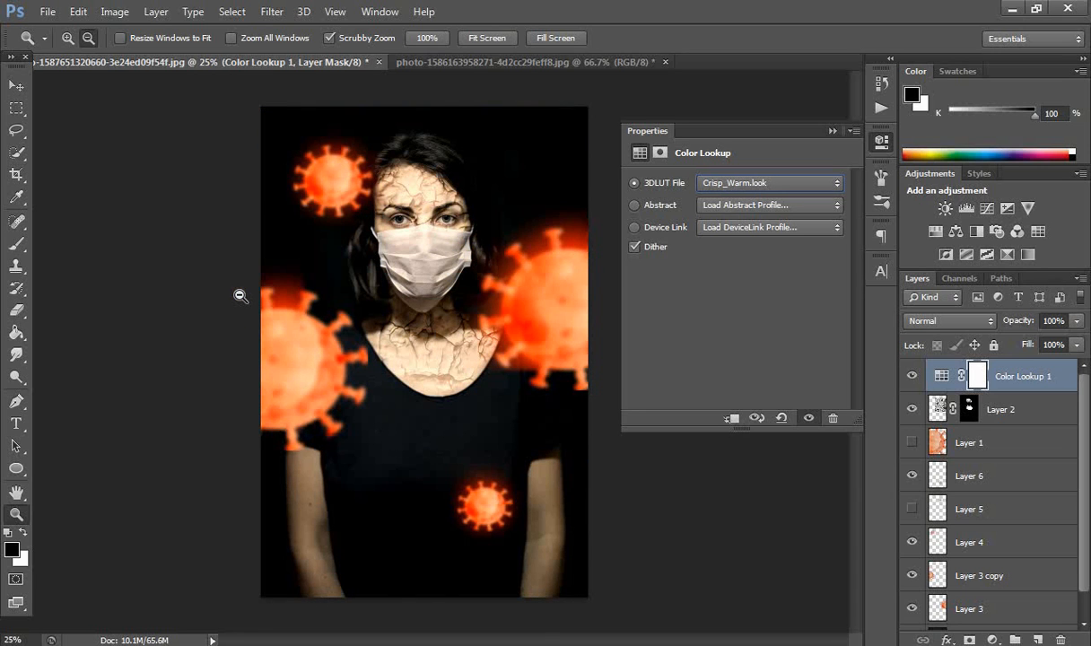
click(239, 295)
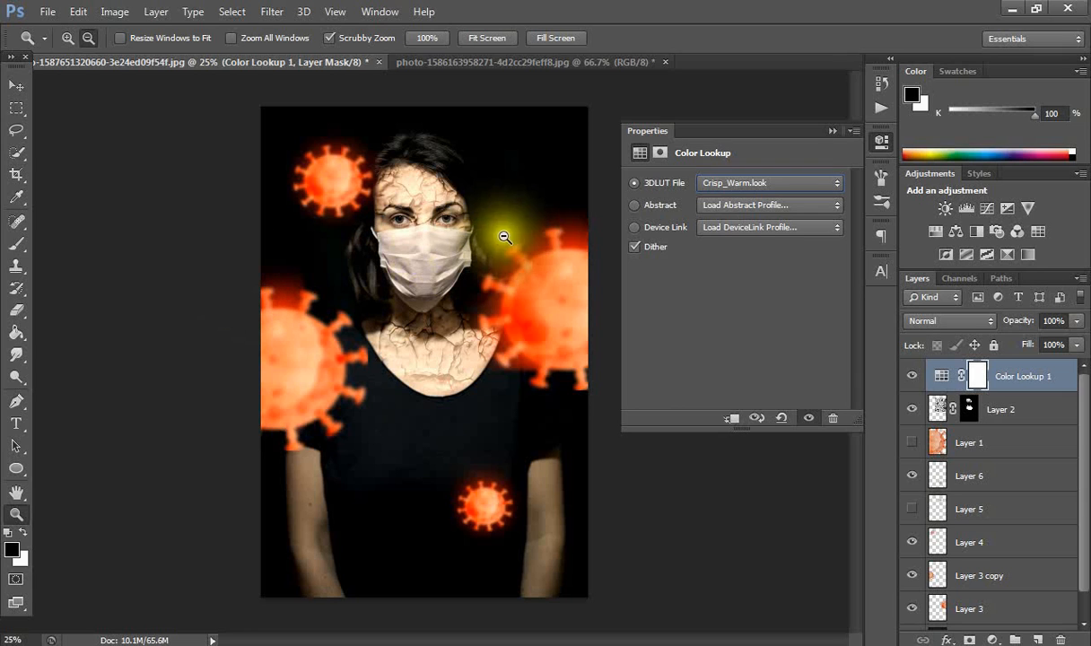
click(831, 131)
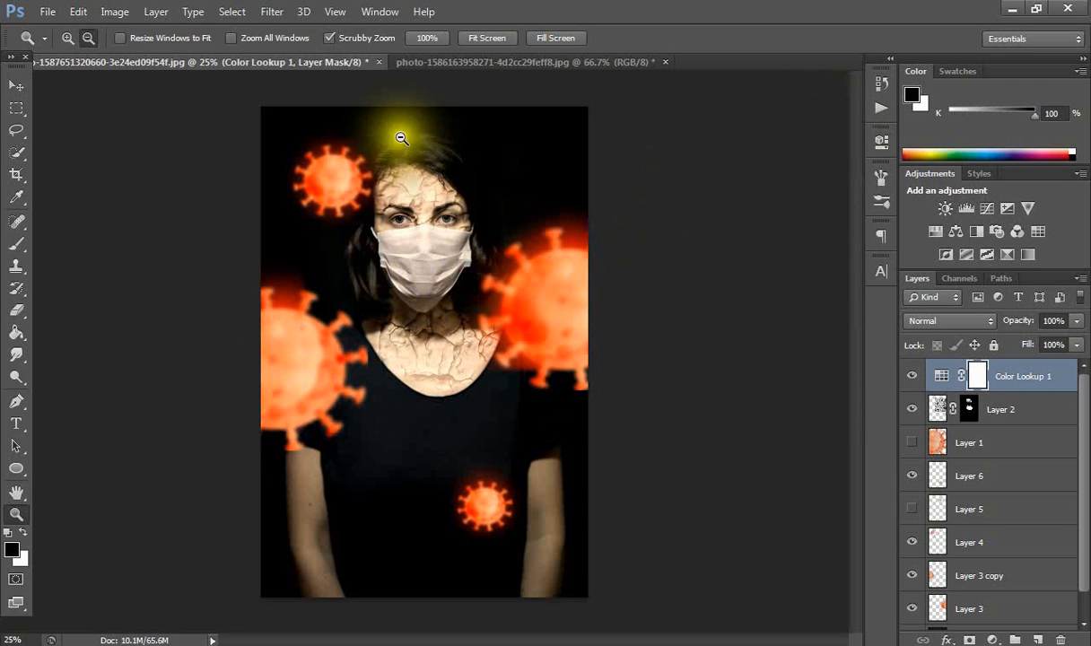
- Switch to the other open document with the woman in the red sweater to view its finished composite
click(426, 64)
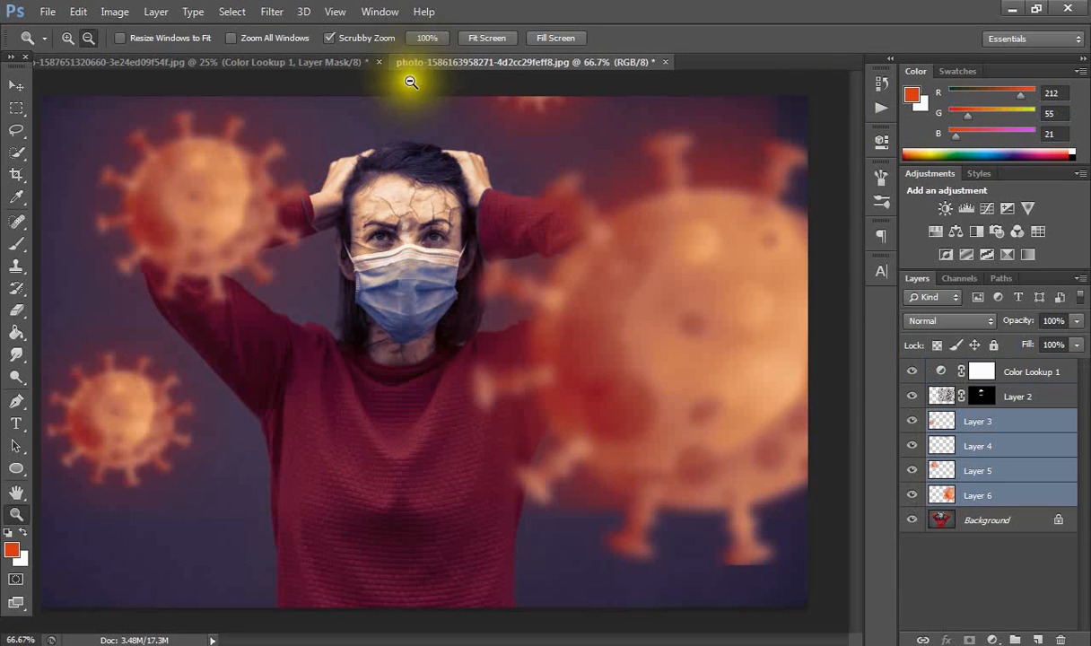